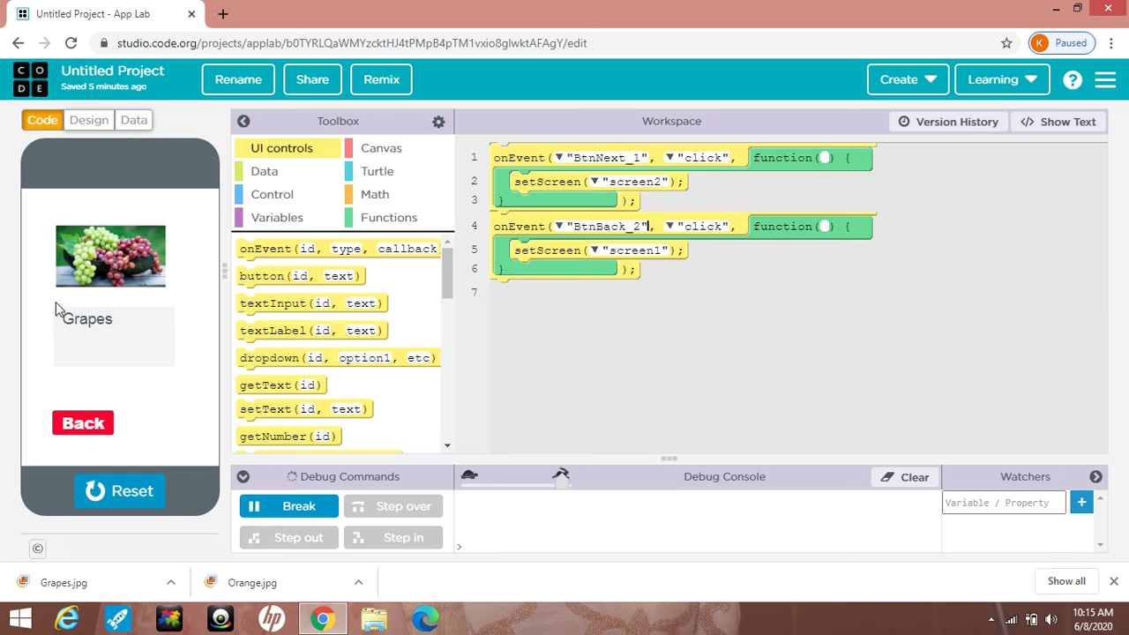
- Return from the Grapes screen to the Orange screen in the running app and dismiss the pop-up notifications
left_click(84, 423)
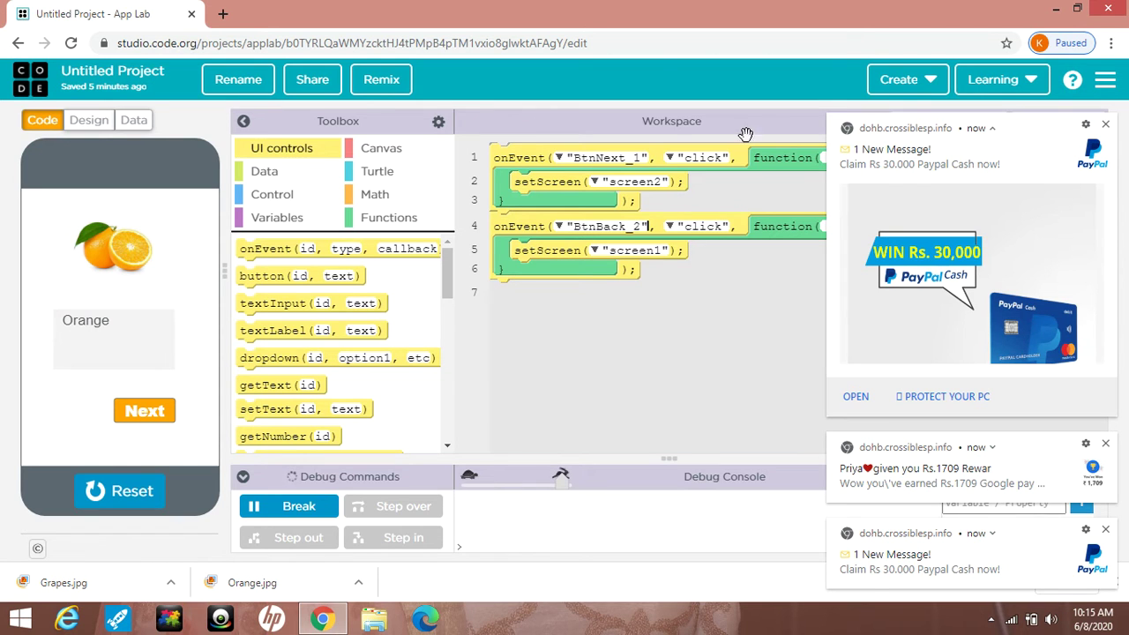
left_click(1105, 124)
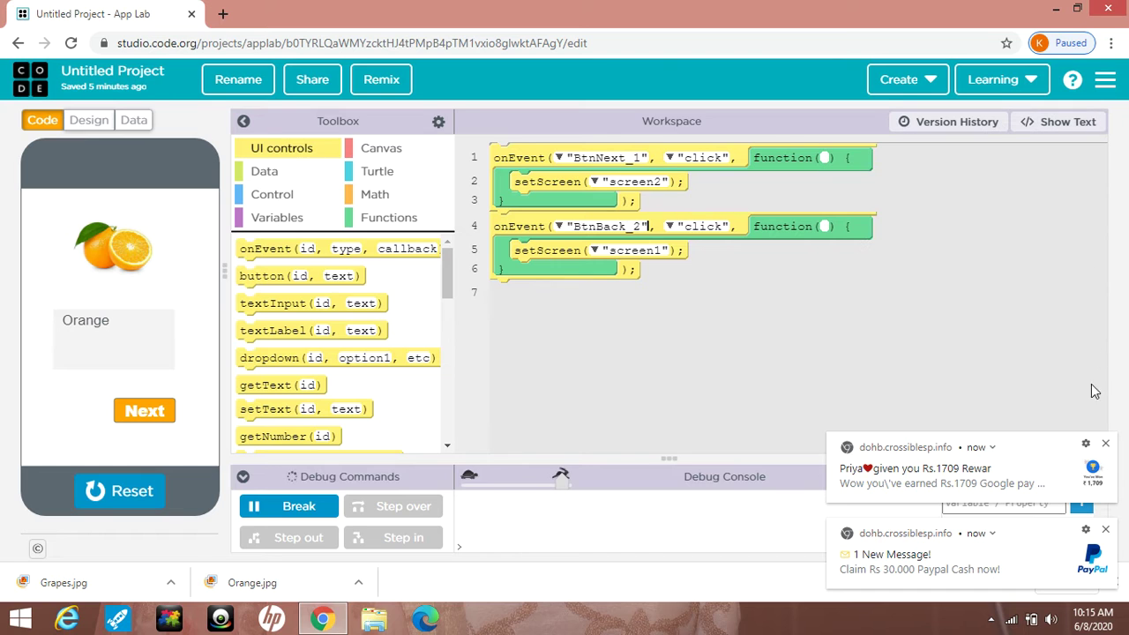
left_click(1104, 444)
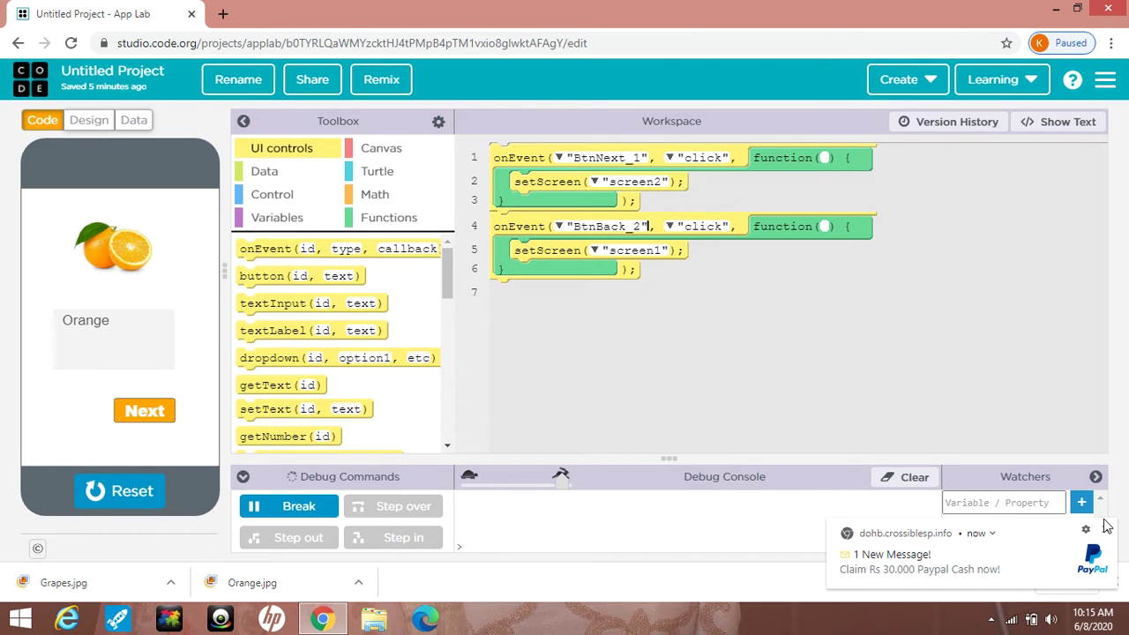
left_click(1107, 529)
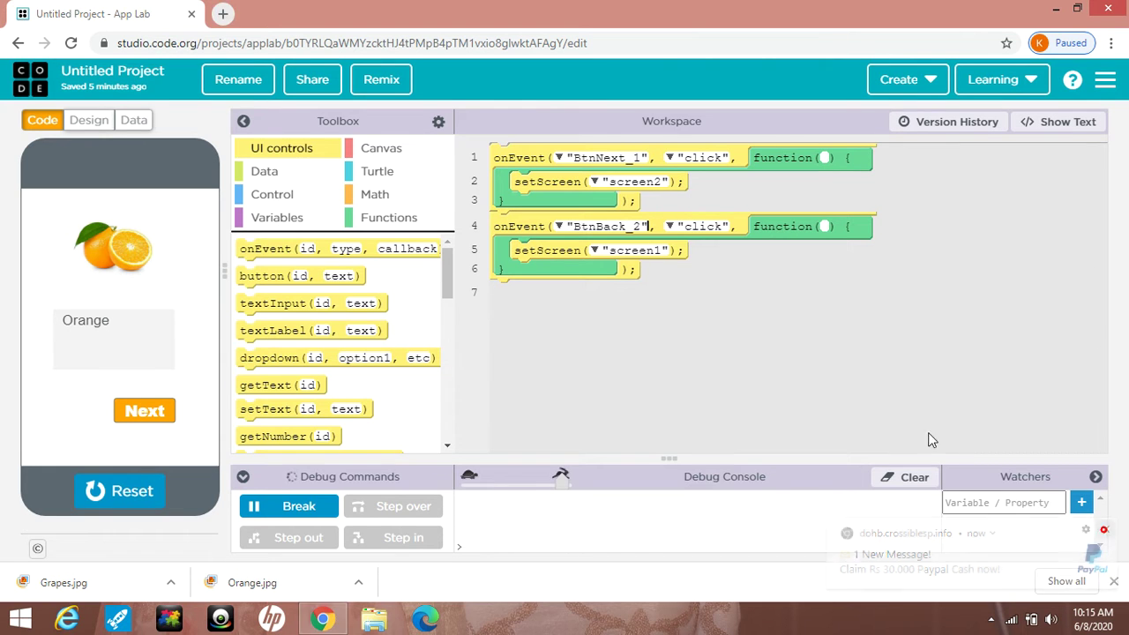
- Close the open project and load code.org in a new Chrome window
left_click(188, 15)
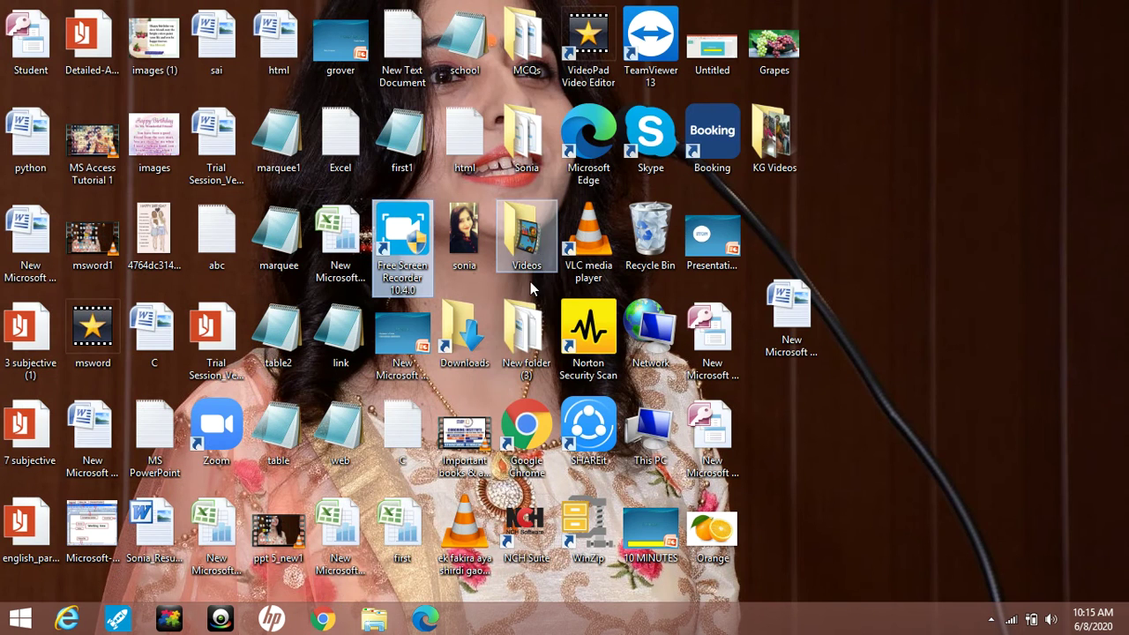
left_click(323, 619)
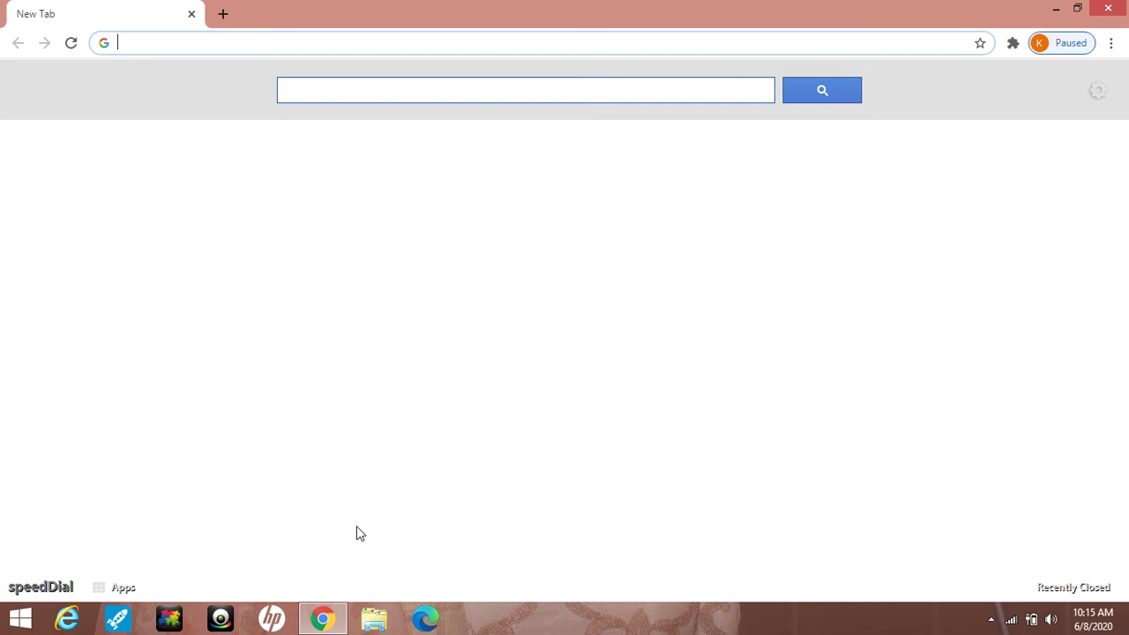
type("code")
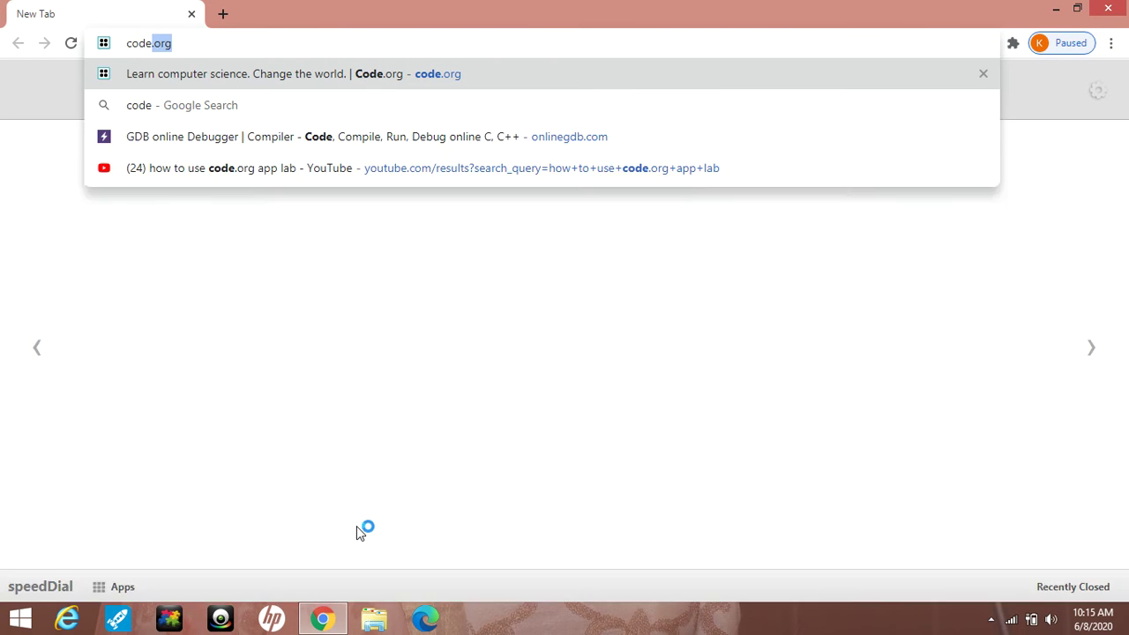
key("Return")
- Sign in to Code.org through Google with the fourth listed account, dismissing the notifications that pop up
mouse_move(1128, 16)
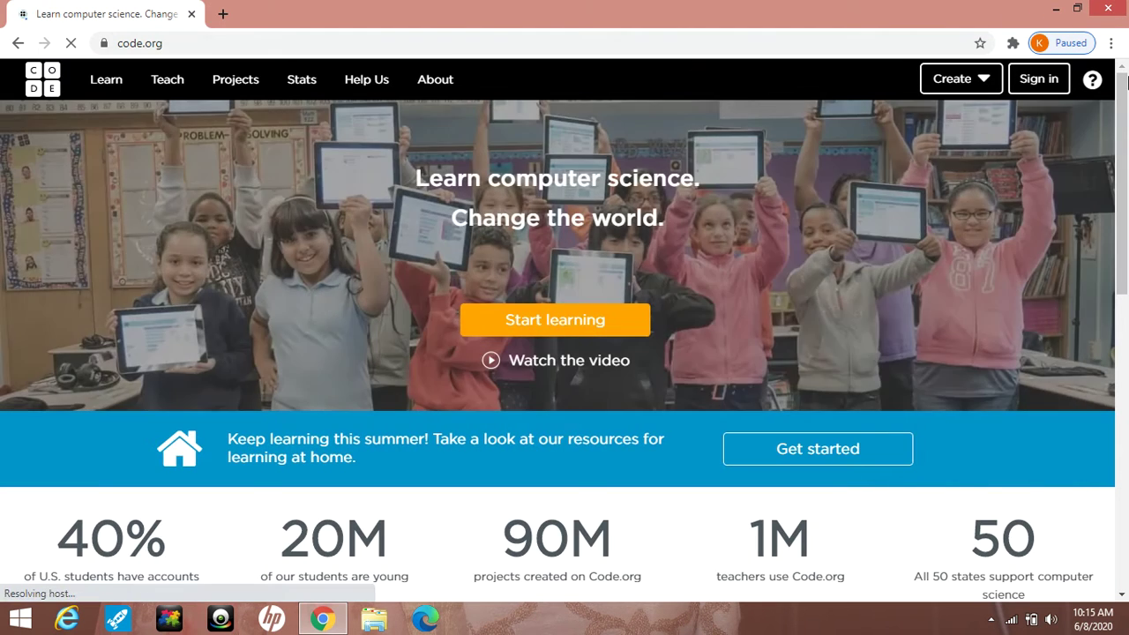
left_click(1047, 89)
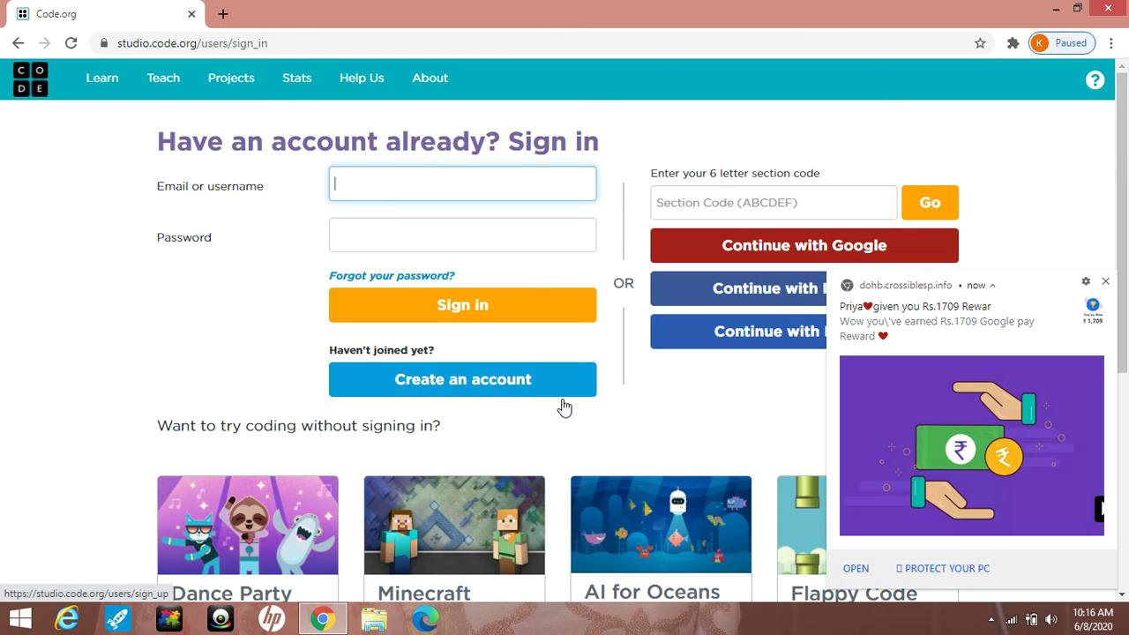
left_click(1106, 281)
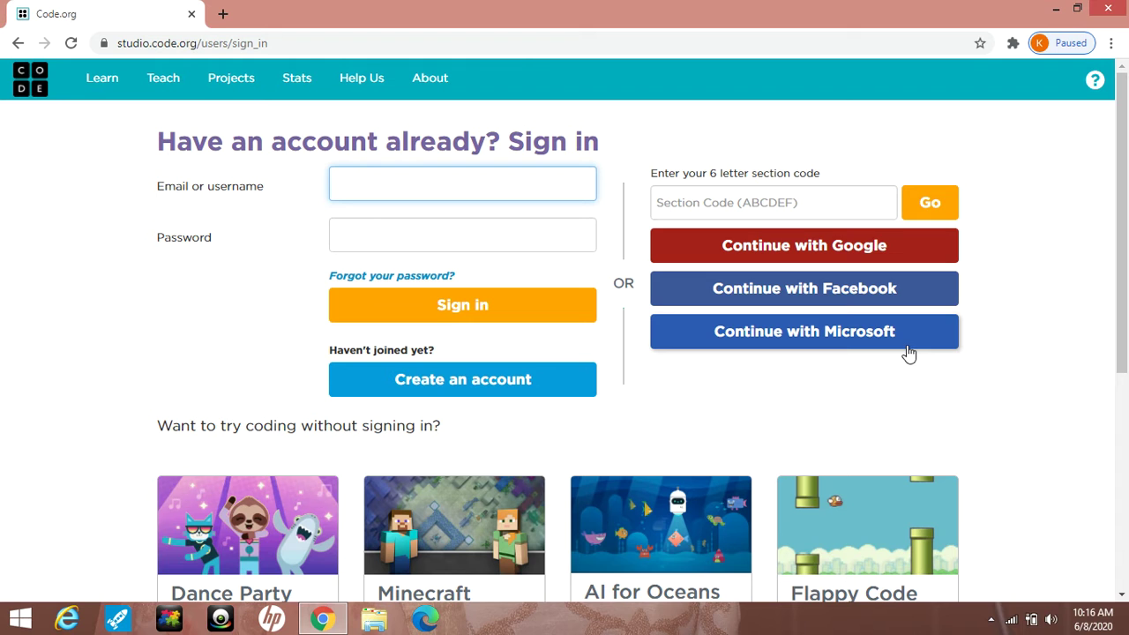
left_click(862, 251)
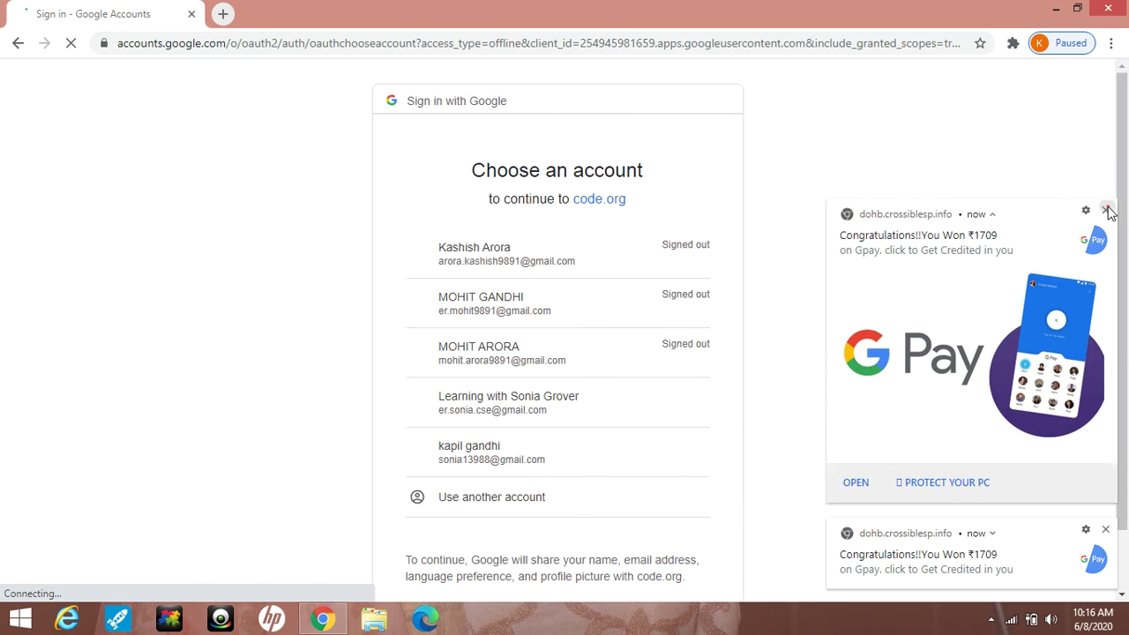
left_click(1109, 211)
left_click(1105, 529)
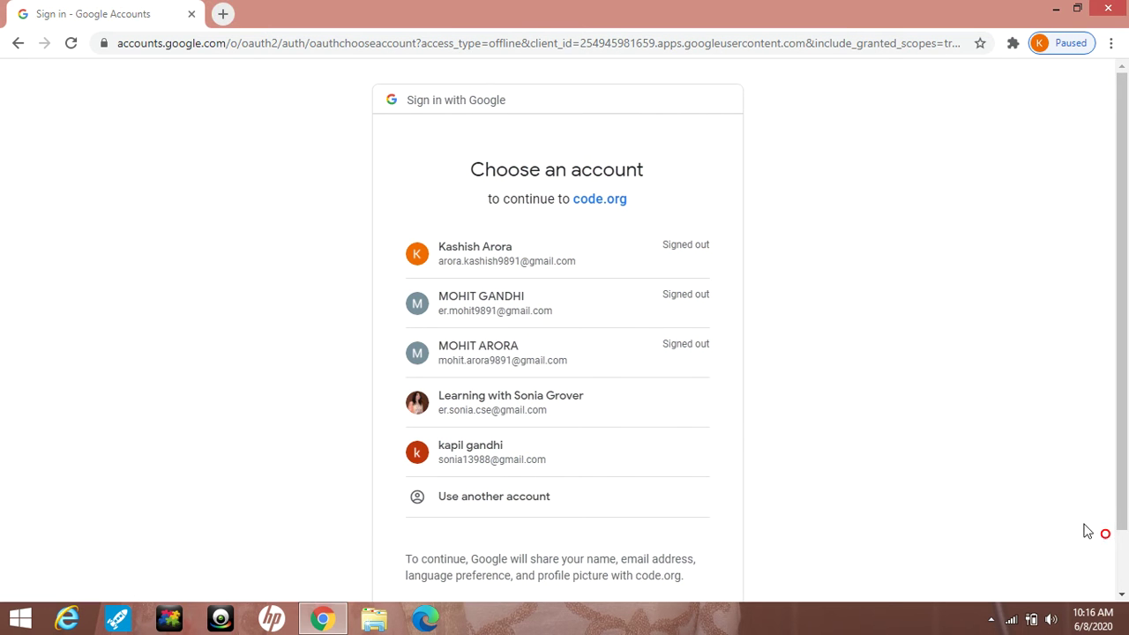
left_click(544, 412)
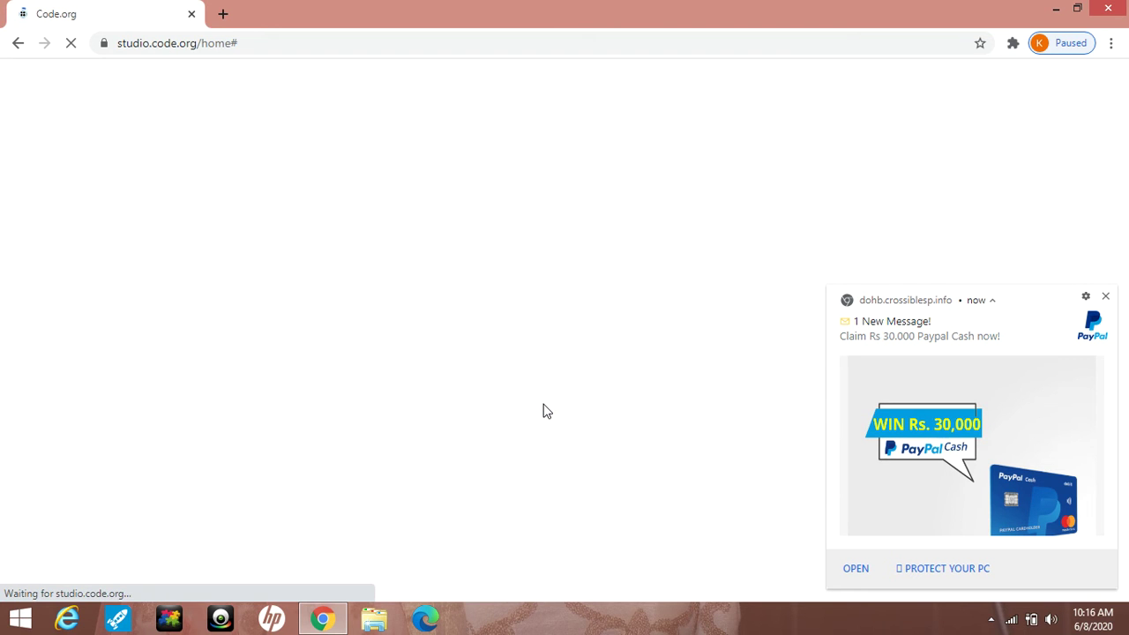
left_click(1105, 296)
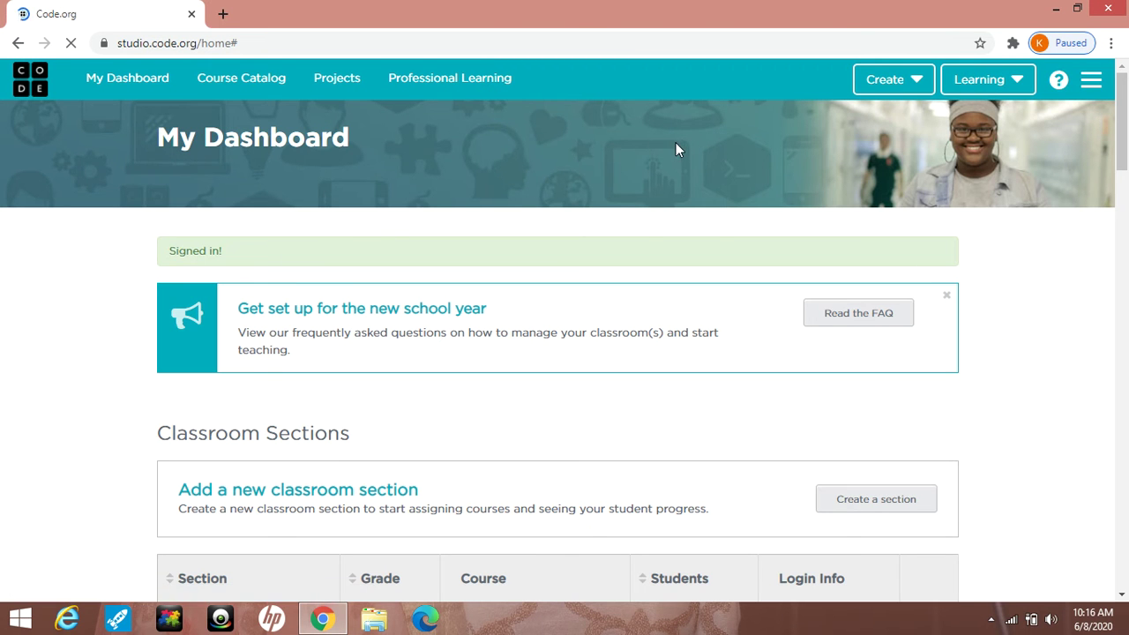
- Start a new App Lab project from the dashboard's Projects section
scroll(671, 144, "down", 2)
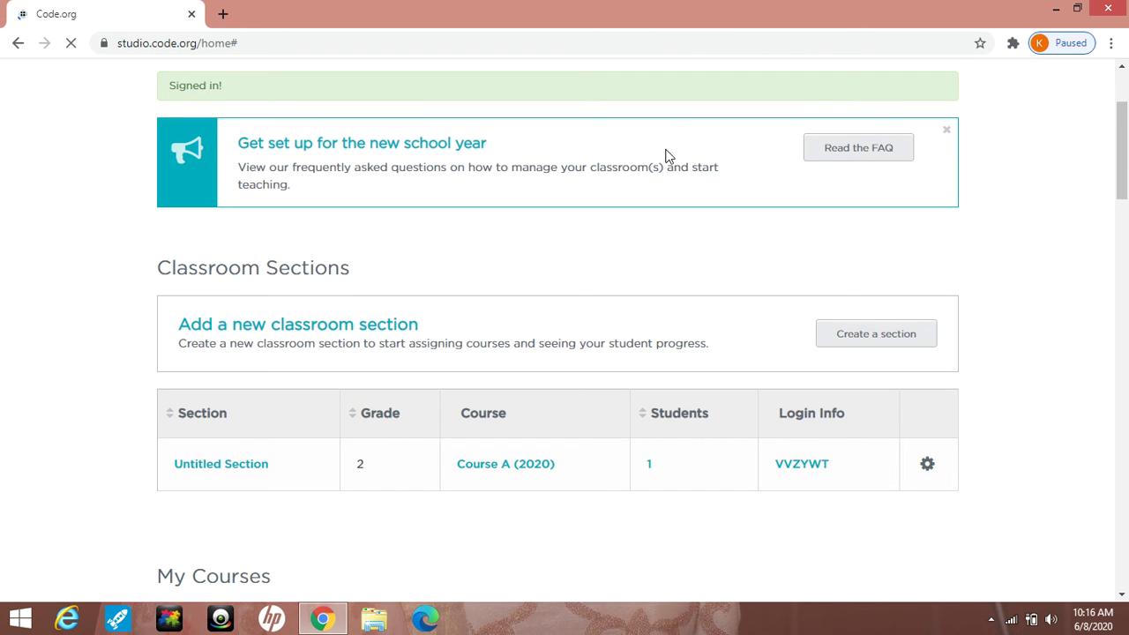
scroll(667, 156, "down", 10)
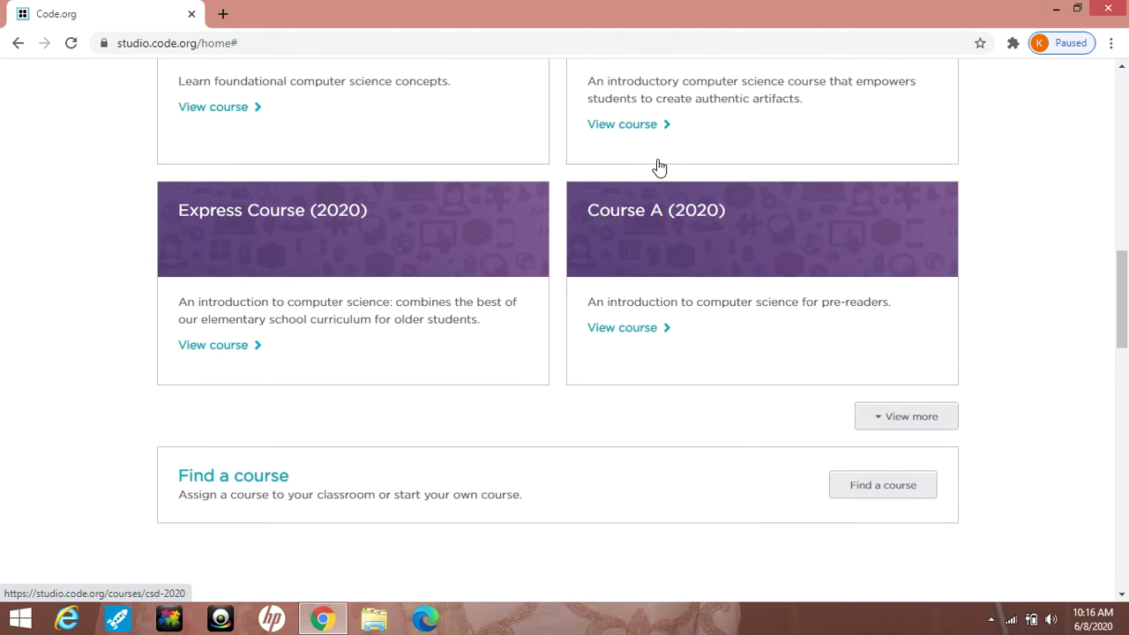
scroll(660, 167, "down", 9)
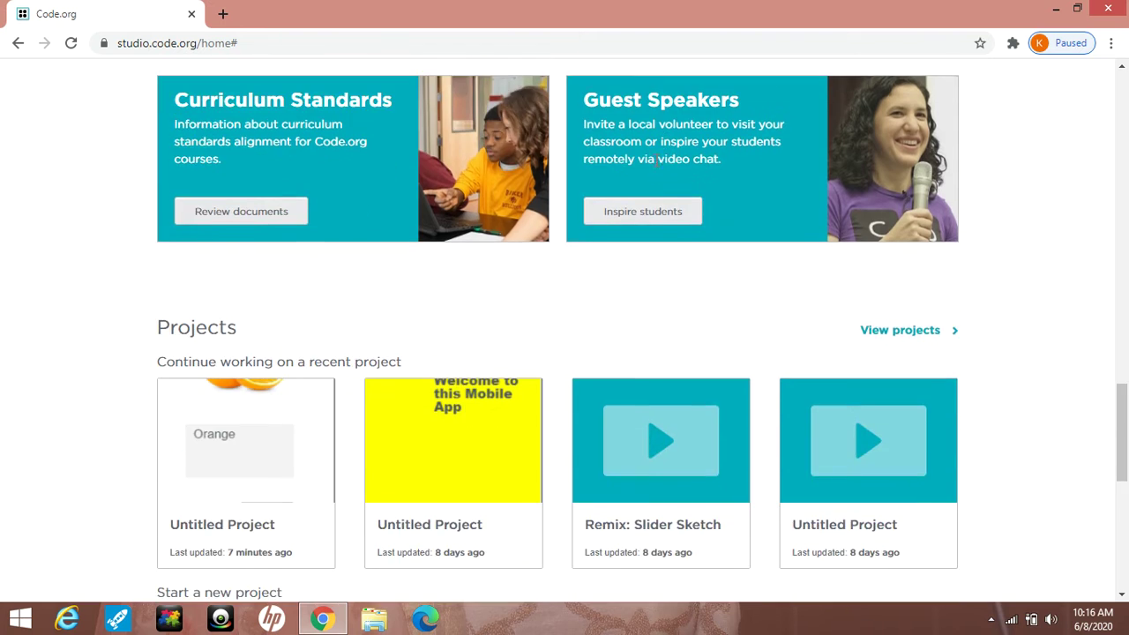
scroll(655, 160, "down", 3)
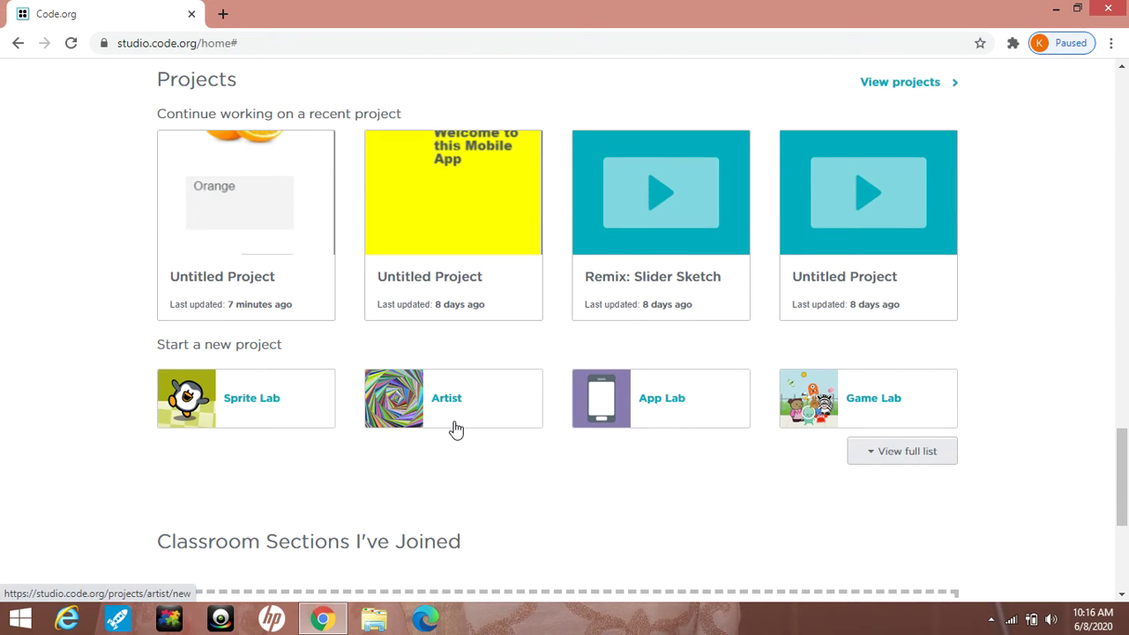
left_click(656, 403)
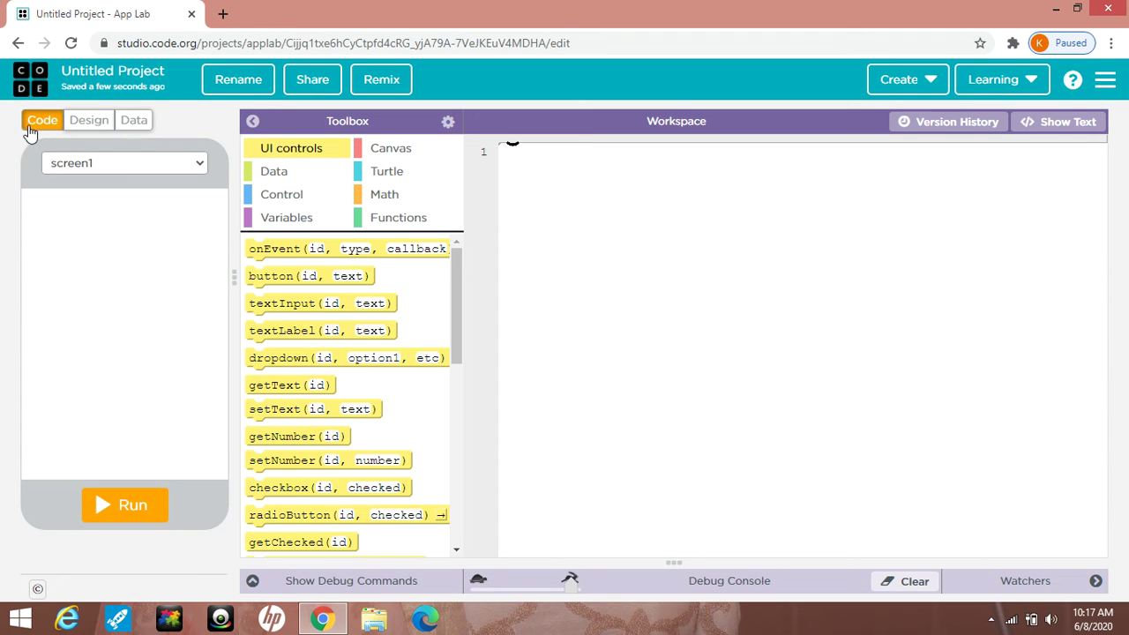
- Examine the new project's Design, Data and Code modes and its screen options, finishing in Design mode
left_click(87, 127)
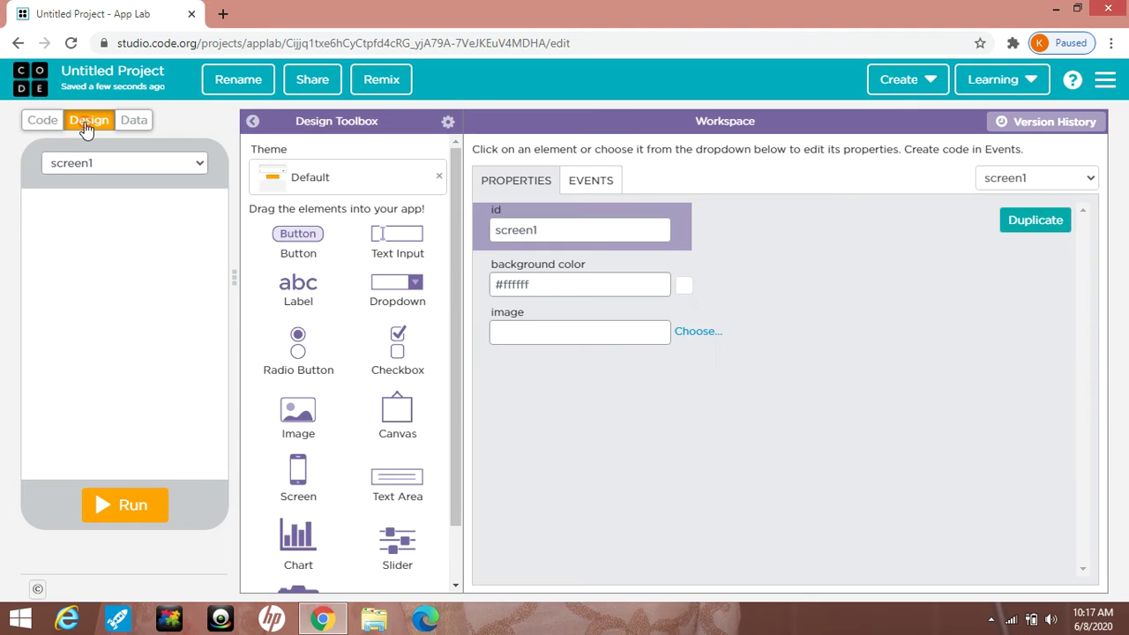
left_click(136, 125)
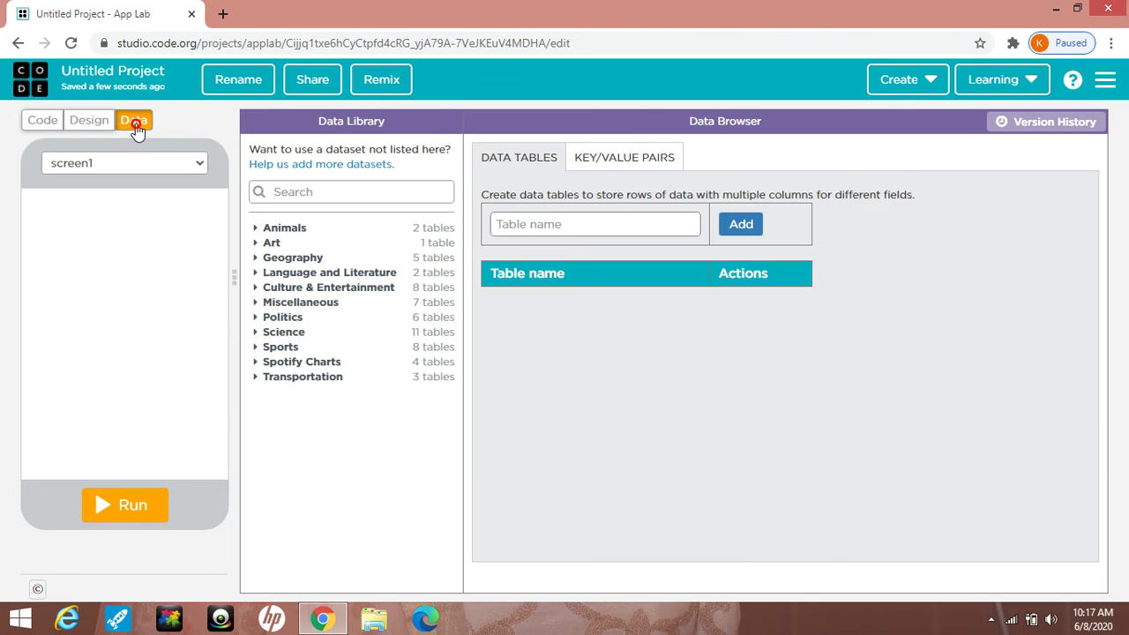
left_click(39, 125)
left_click(80, 125)
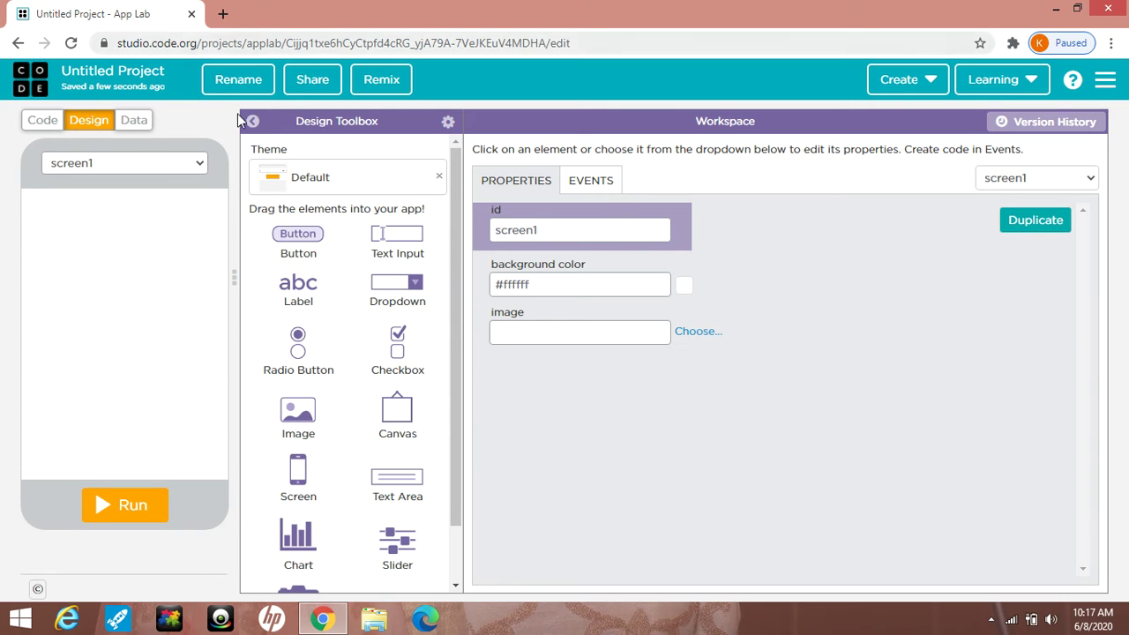
left_click(201, 165)
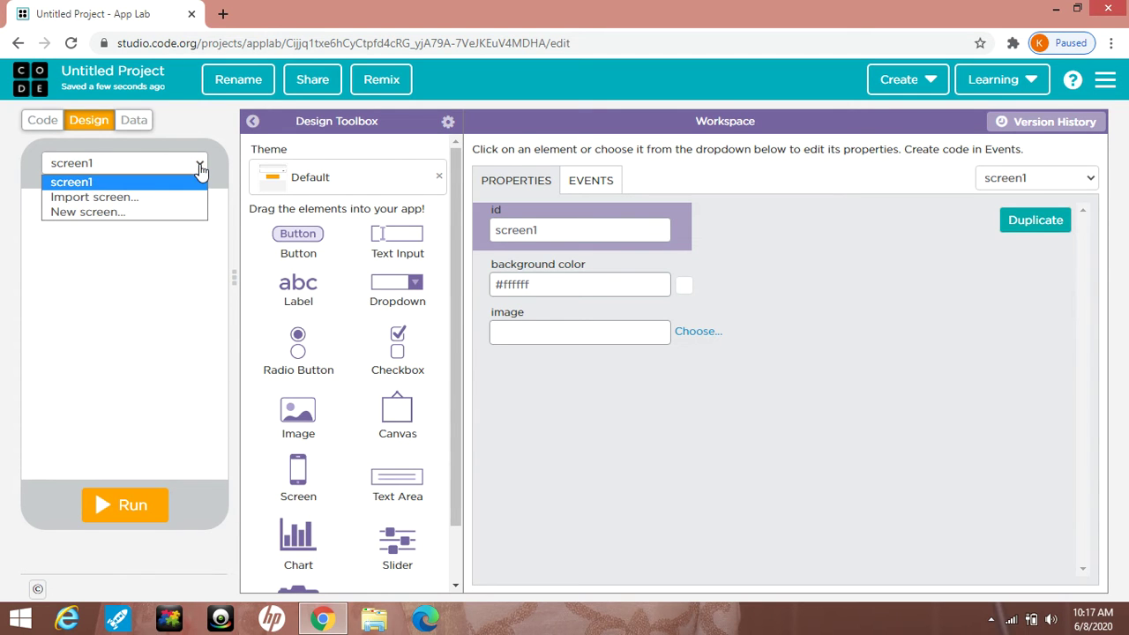
left_click(201, 166)
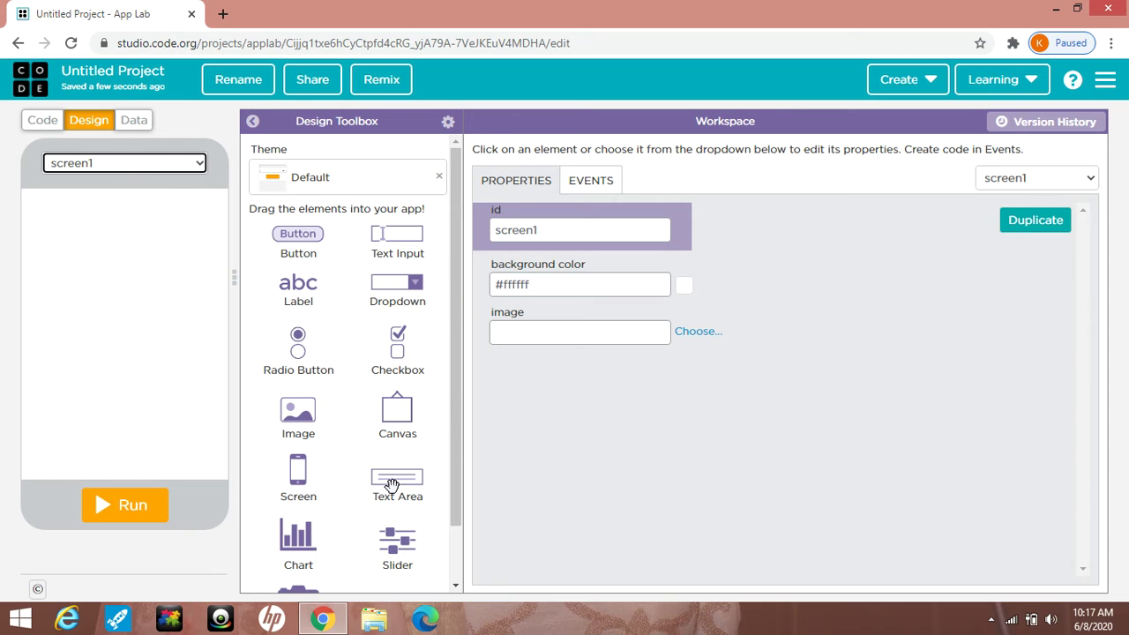
- Add a text area to screen1 at about x 45, y 170 with the text "Orange"
left_click_drag(387, 480, 119, 299)
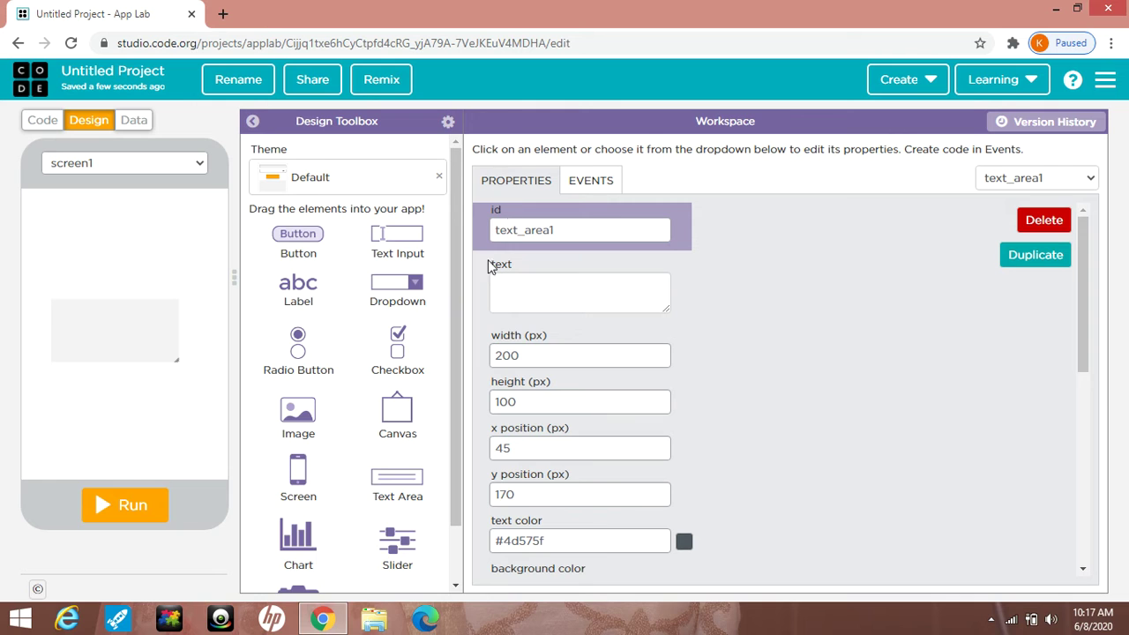
left_click(565, 293)
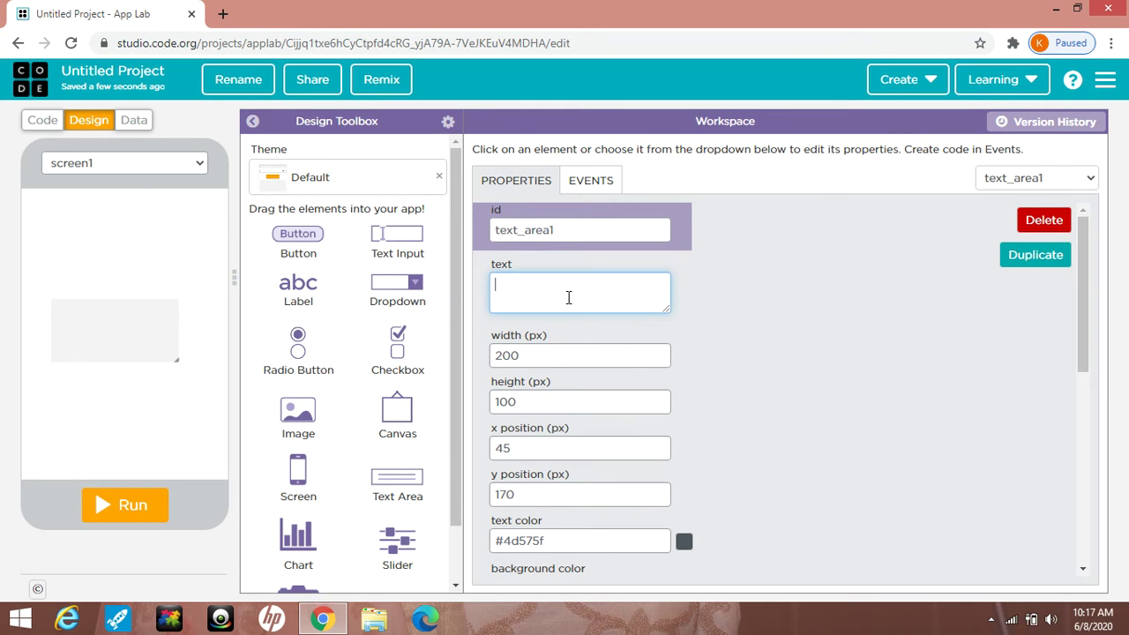
type("Orange")
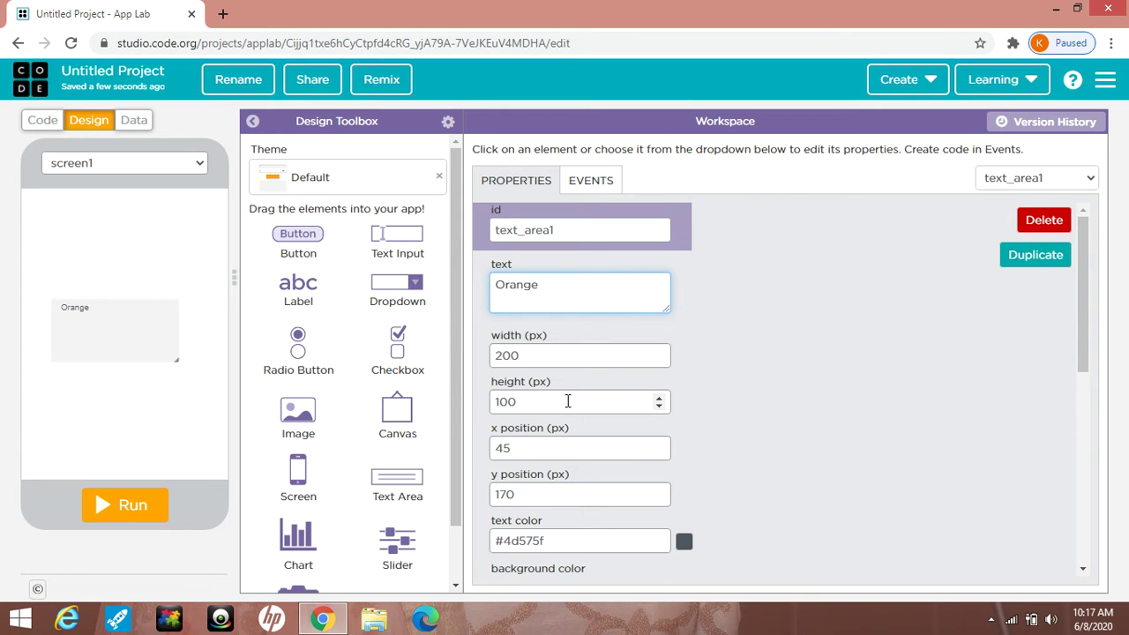
- Set the text area's font size to 23 px and its text alignment to center
scroll(567, 401, "down", 1)
scroll(567, 401, "down", 1)
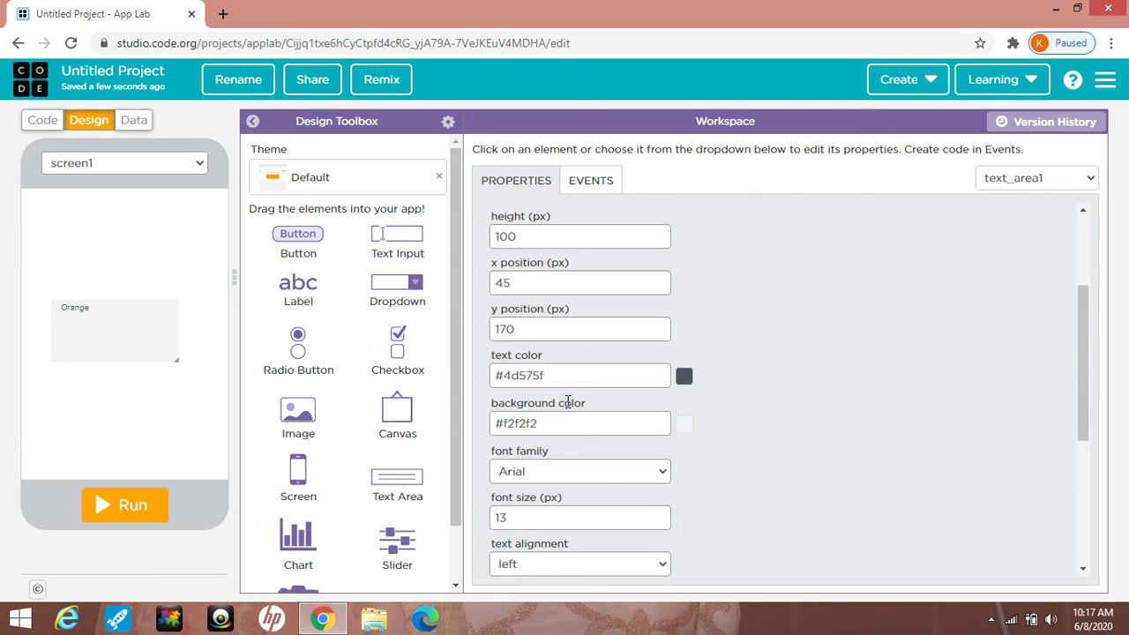
scroll(616, 374, "down", 1)
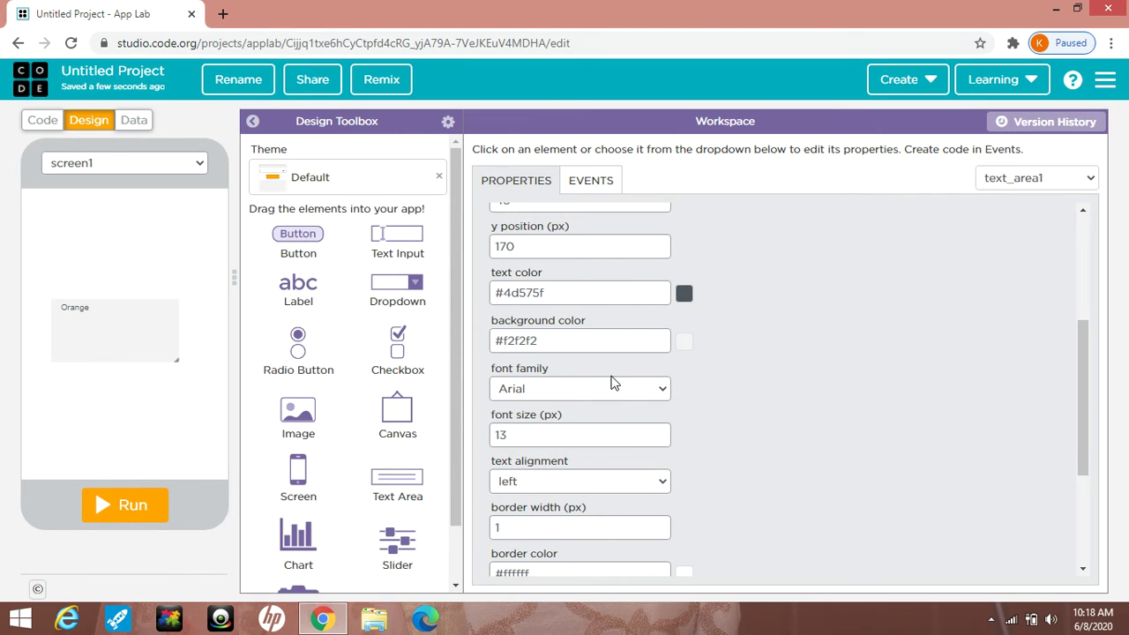
scroll(615, 383, "down", 1)
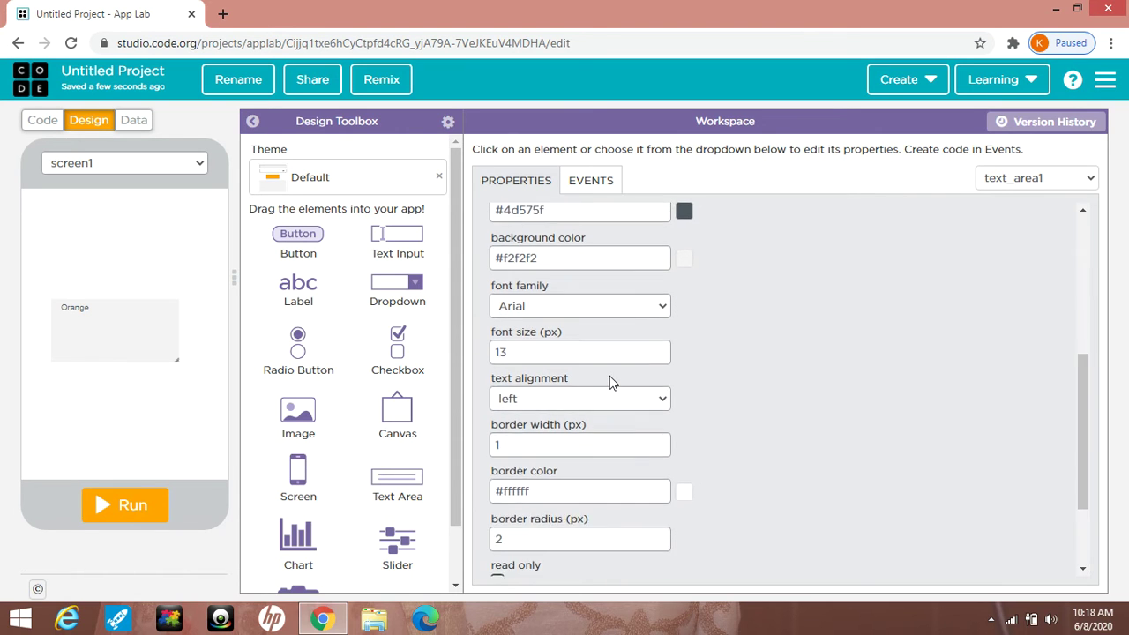
left_click(500, 353)
type("23")
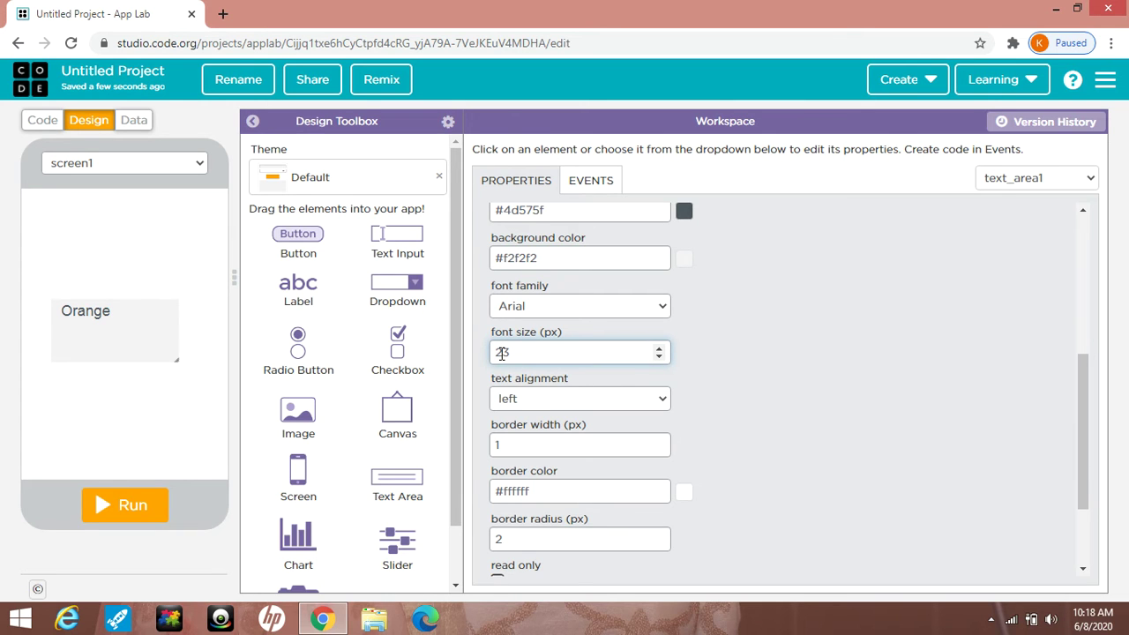
left_click(652, 398)
left_click(615, 450)
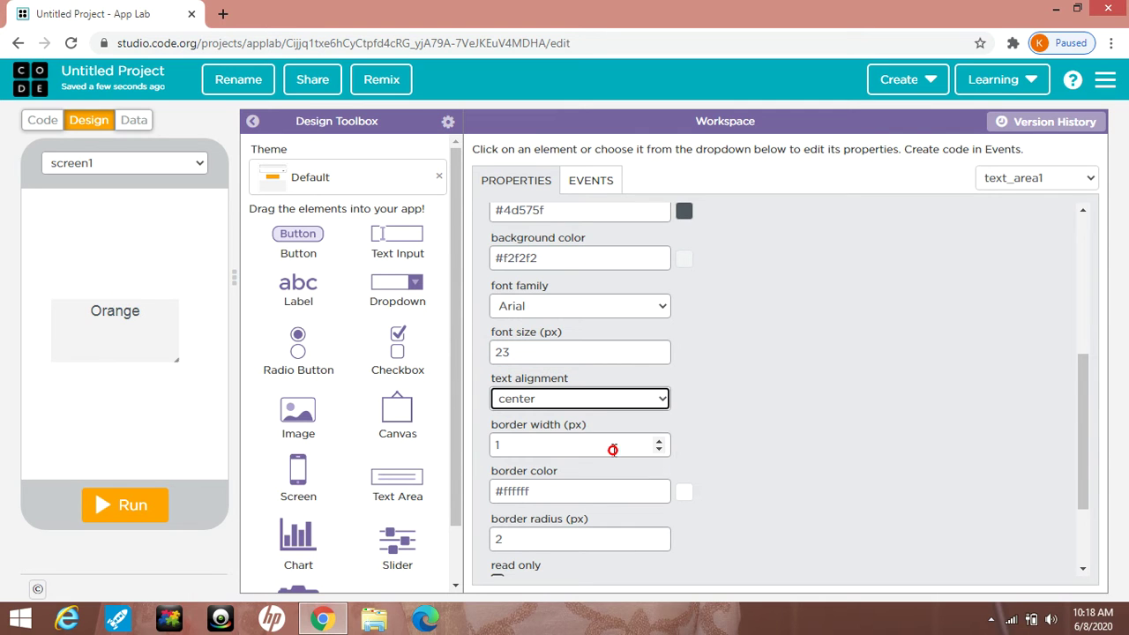
- Add a button to screen1 below the Orange text area, at about x 145, y 370
scroll(661, 414, "down", 2)
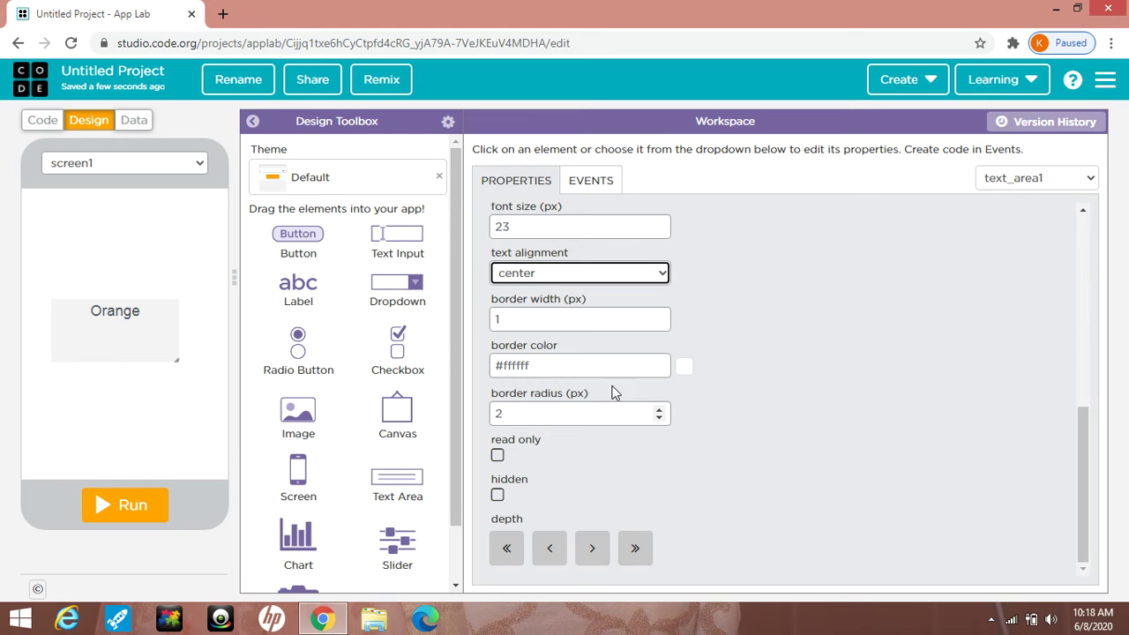
scroll(609, 379, "up", 3)
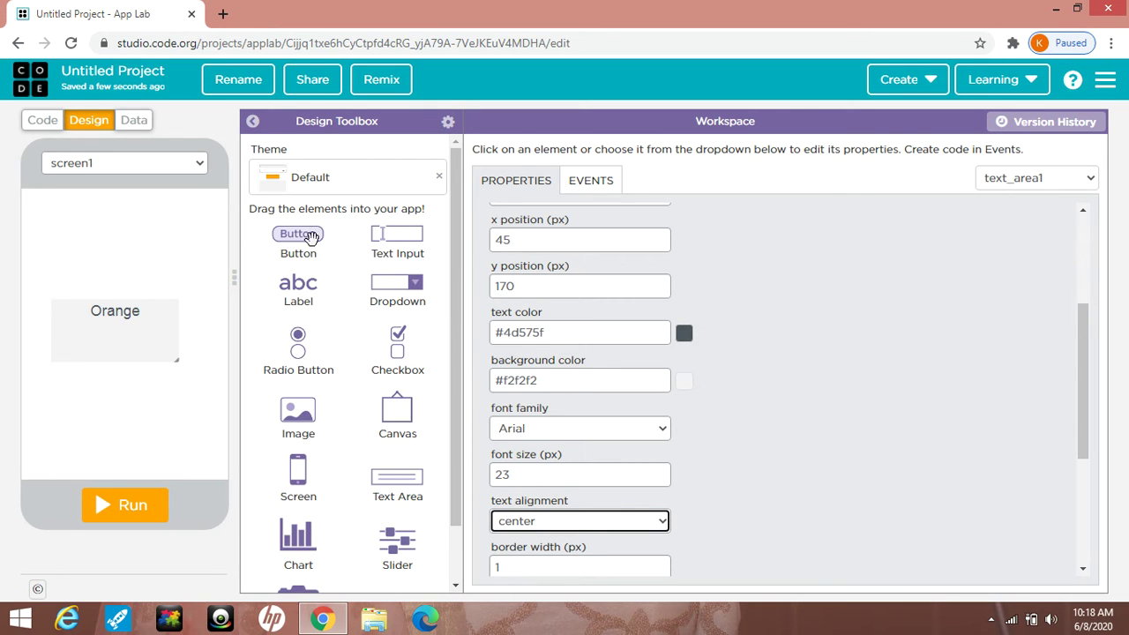
left_click_drag(306, 236, 177, 448)
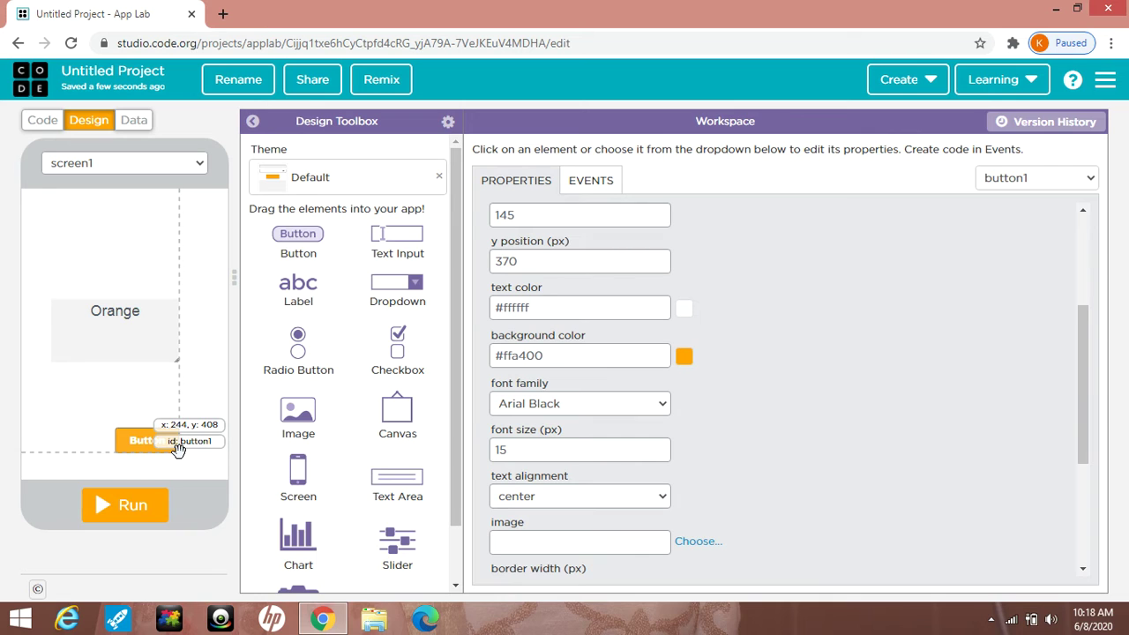
- Move the button below the Orange text area to about x 150, y 370
left_click_drag(177, 448, 150, 440)
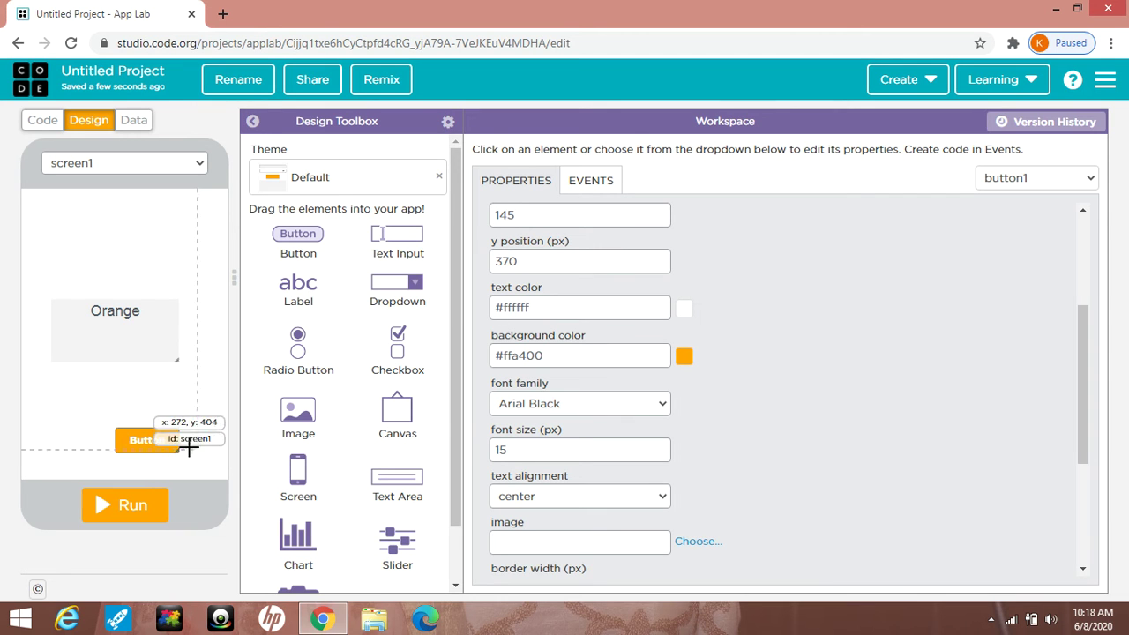
left_click_drag(154, 437, 159, 436)
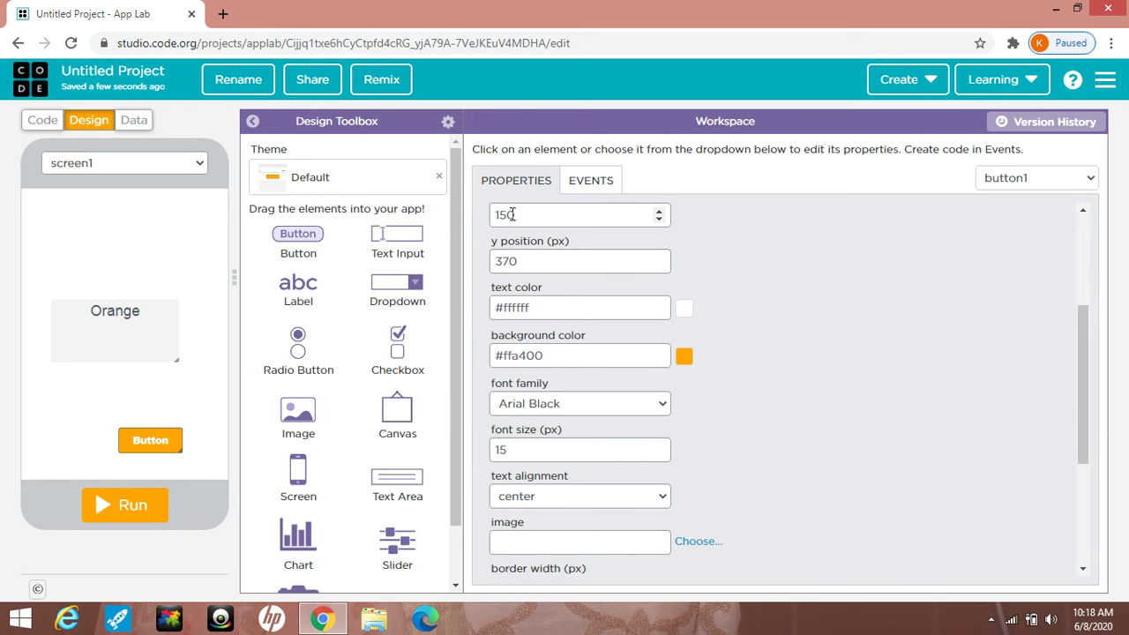
scroll(513, 220, "down", 1)
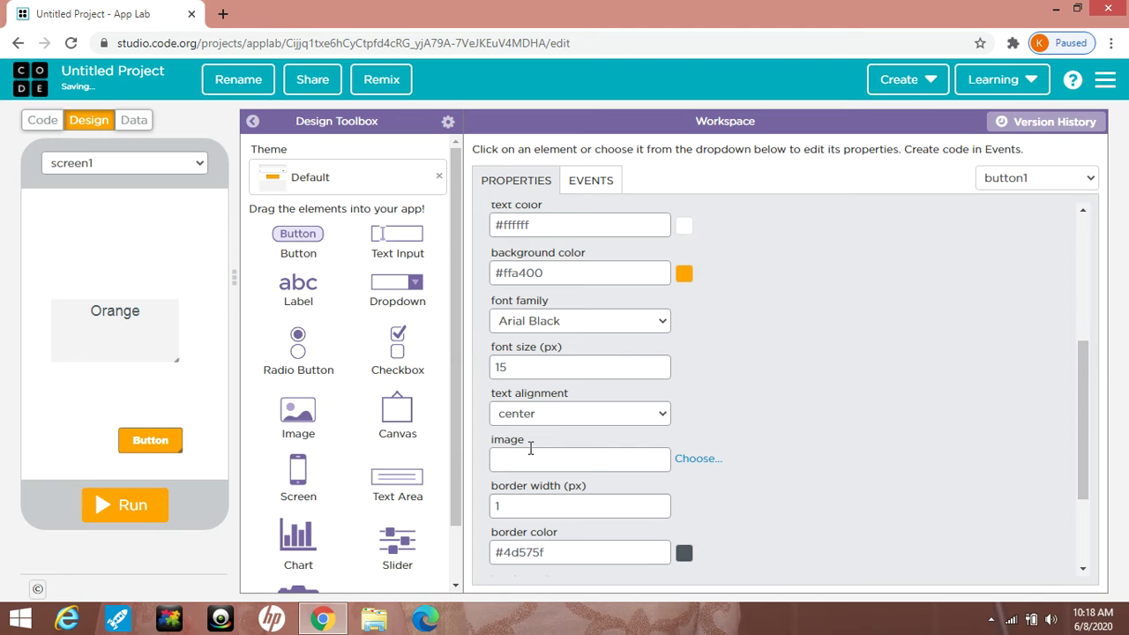
scroll(530, 448, "down", 1)
- Change the button's id to BtnNext1
scroll(536, 392, "up", 4)
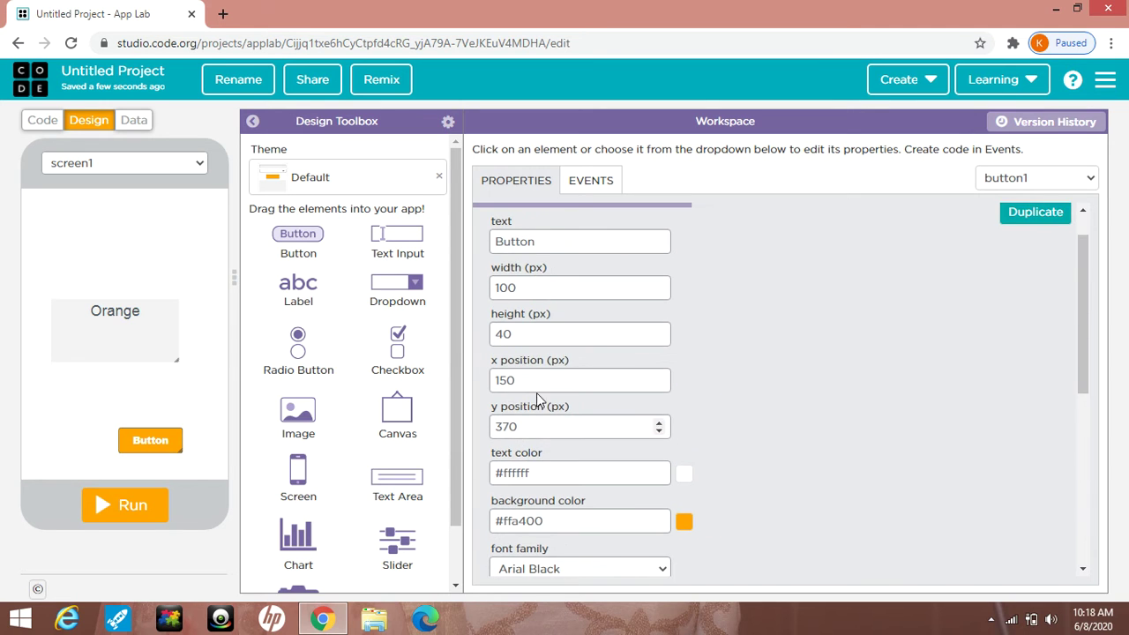
scroll(547, 399, "up", 1)
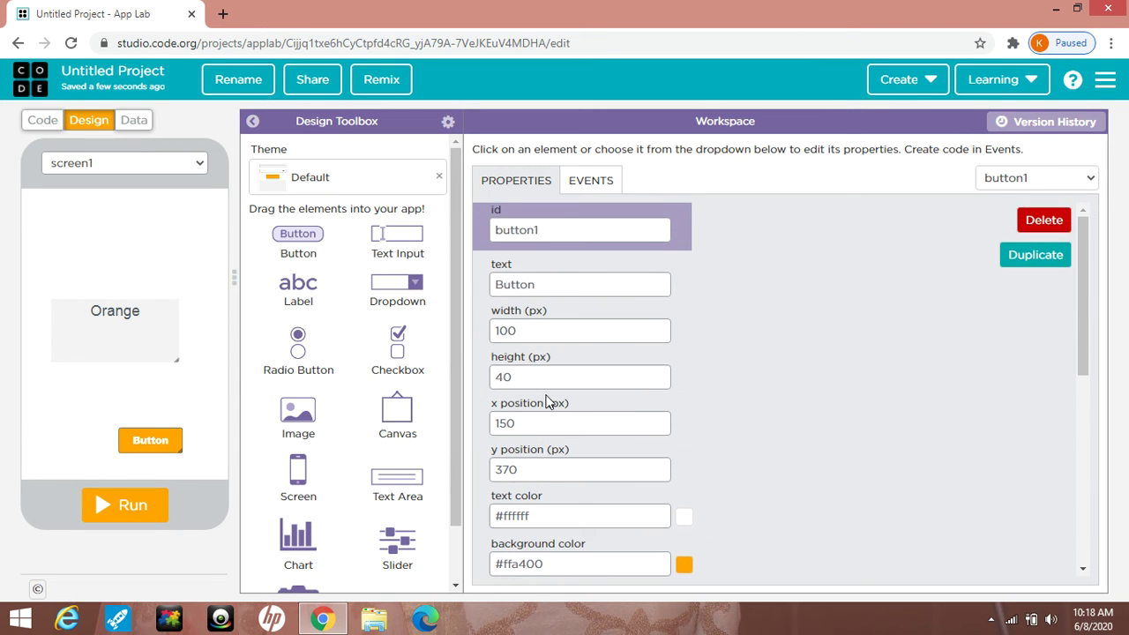
left_click(556, 224)
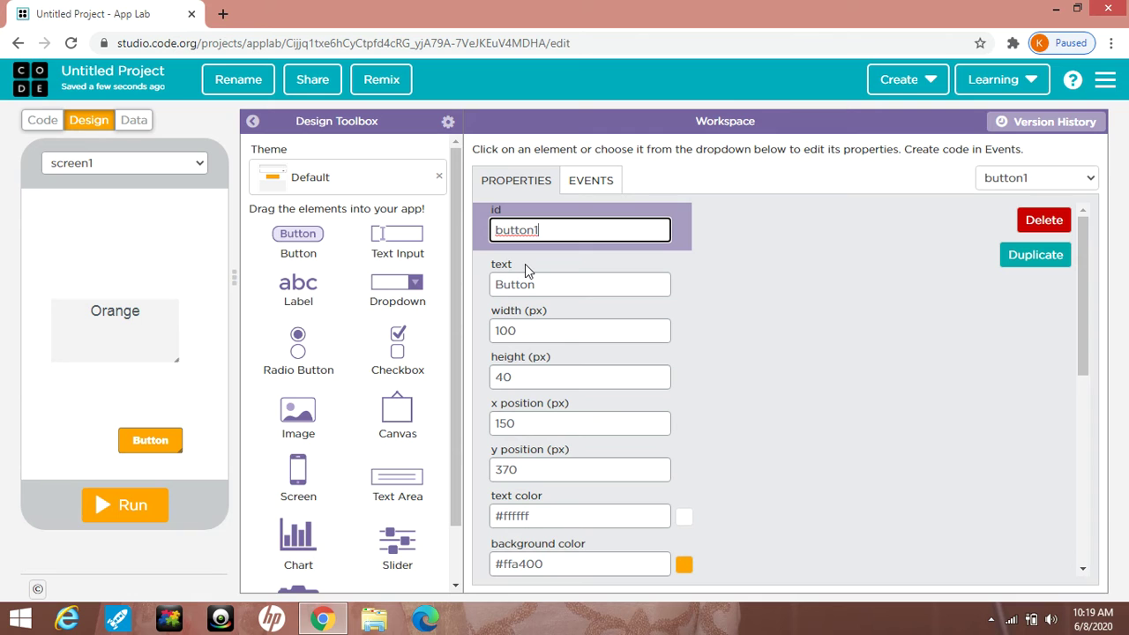
key("BackSpace")
key("BackSpace")
key("BackSpace")
key("BackSpace")
key("BackSpace")
key("BackSpace")
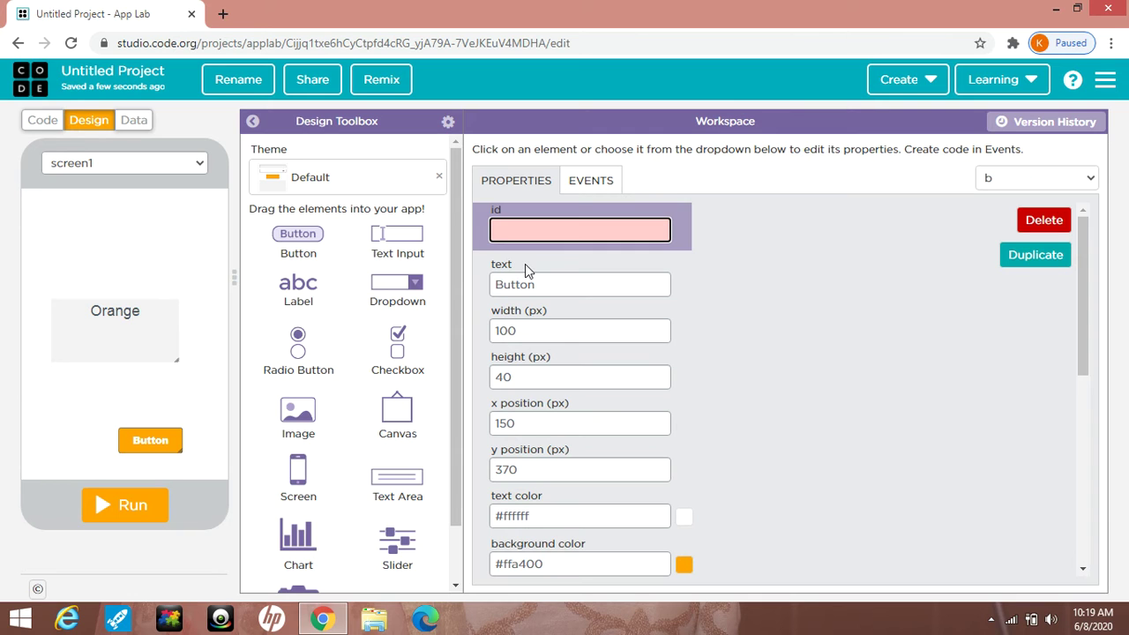
type("Nex")
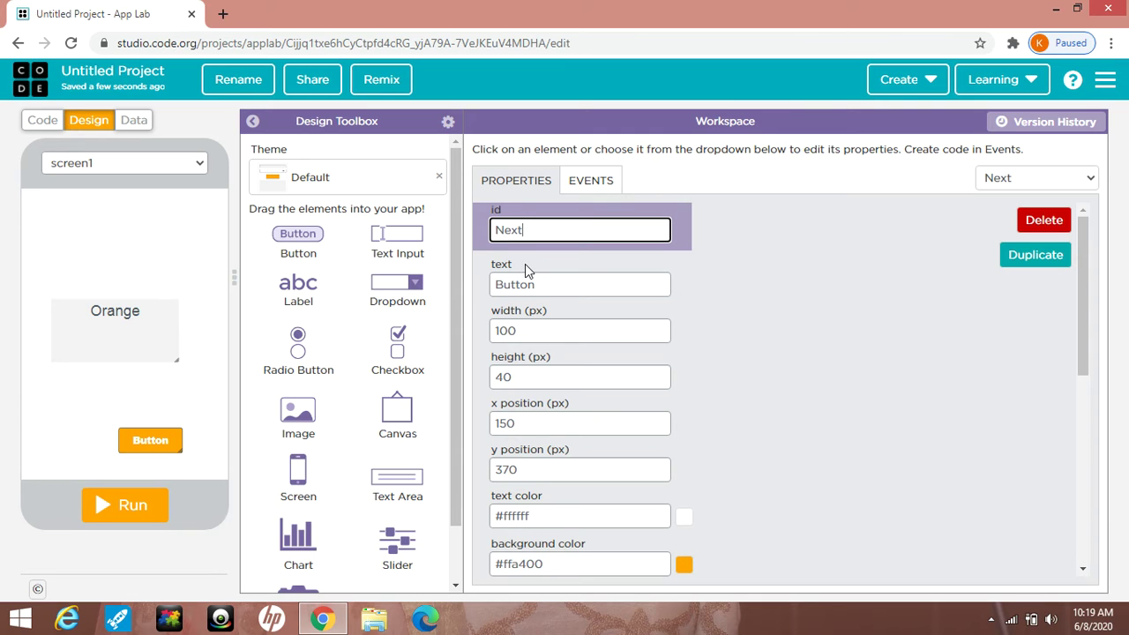
type("t")
key("Home")
type("BTN")
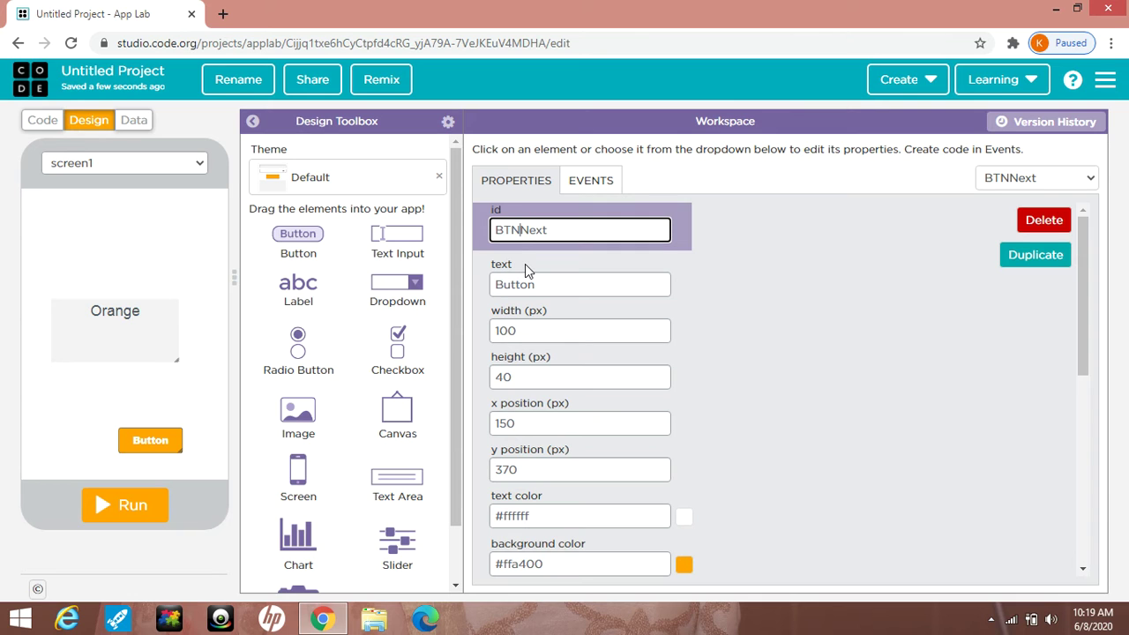
key("BackSpace")
key("BackSpace")
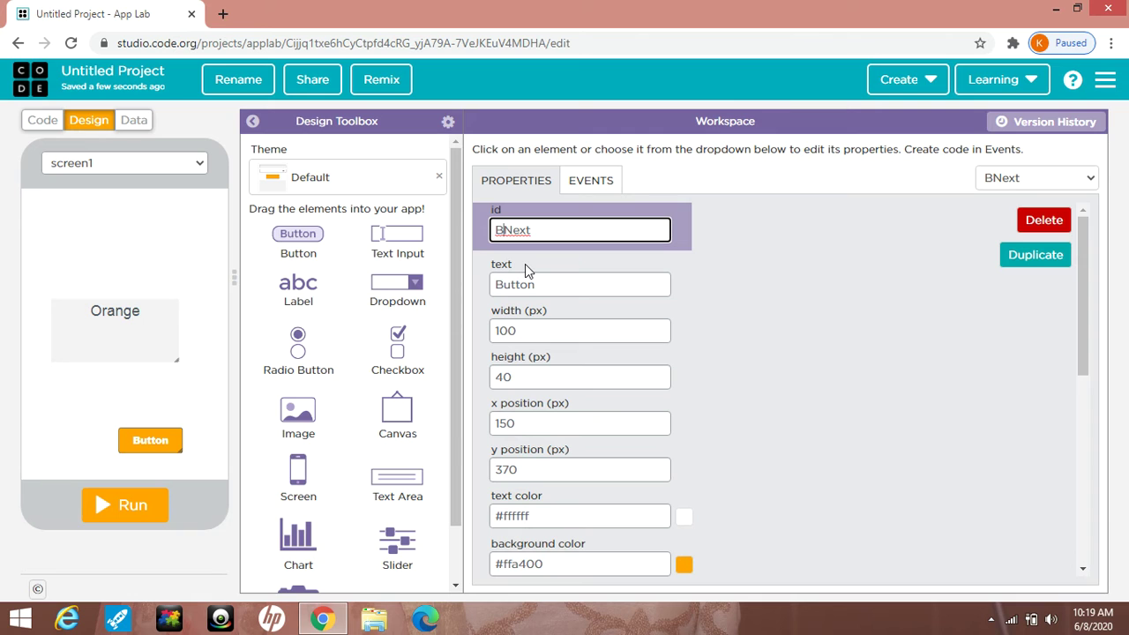
type("T")
key("BackSpace")
type("tn_")
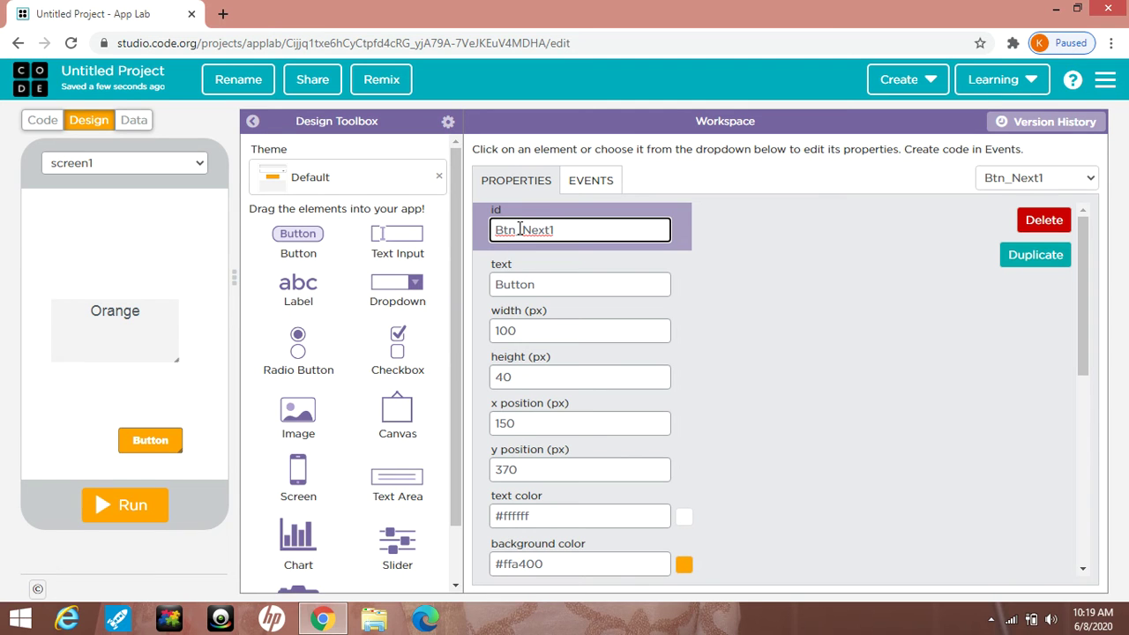
left_click(521, 231)
key("BackSpace")
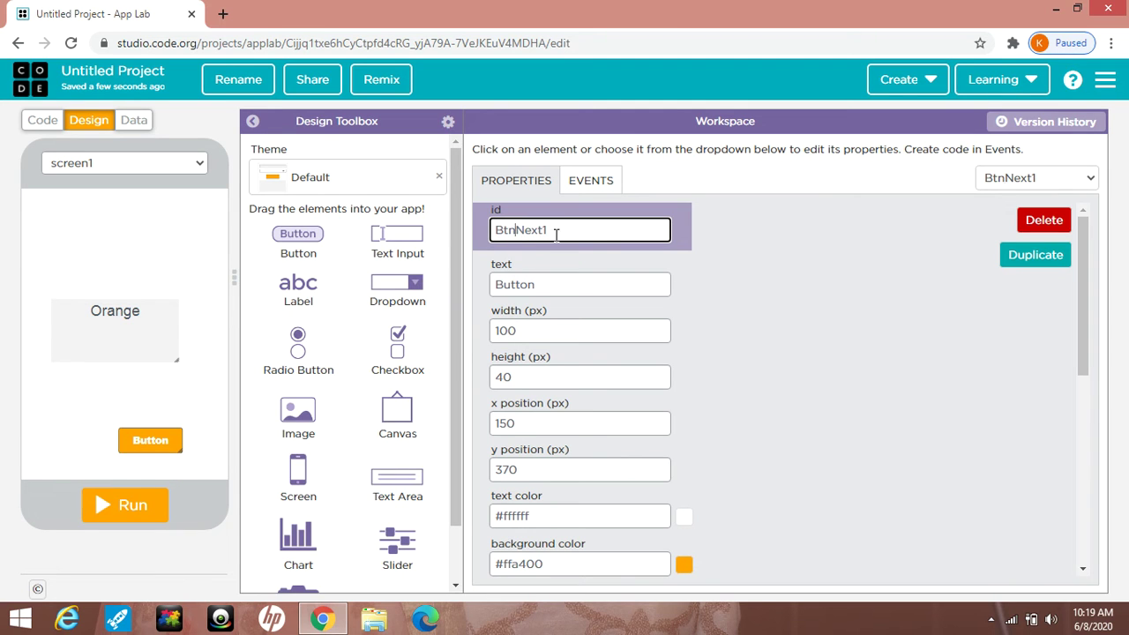
left_click(598, 243)
- Set the button's text to "Next"
left_click(549, 284)
key("BackSpace")
key("BackSpace")
key("BackSpace")
key("BackSpace")
key("BackSpace")
key("BackSpace")
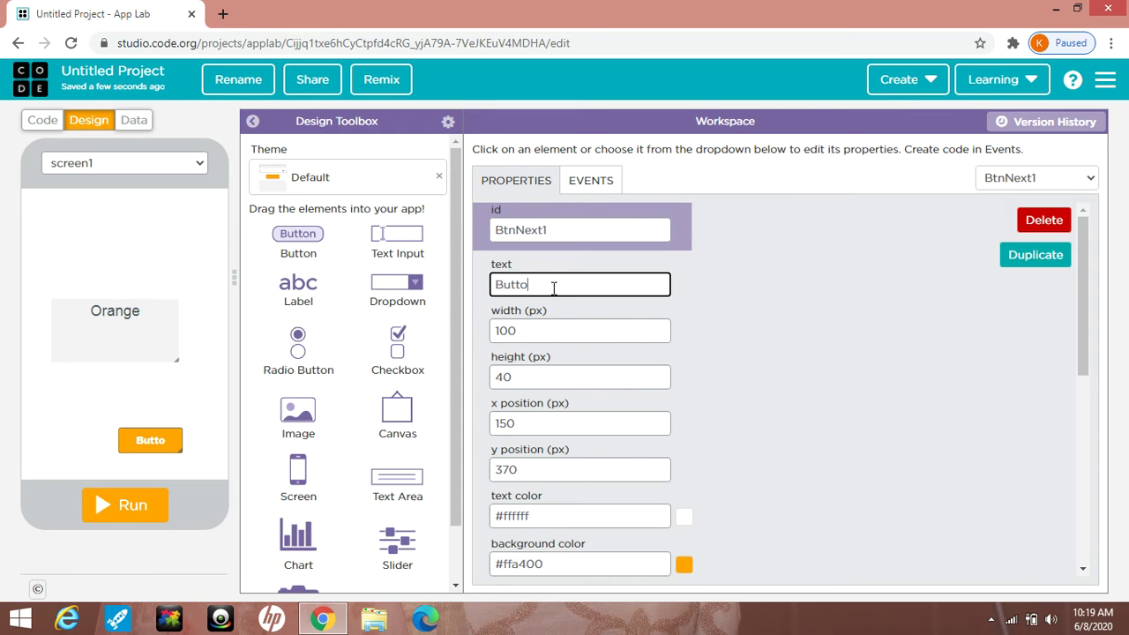
type("Next")
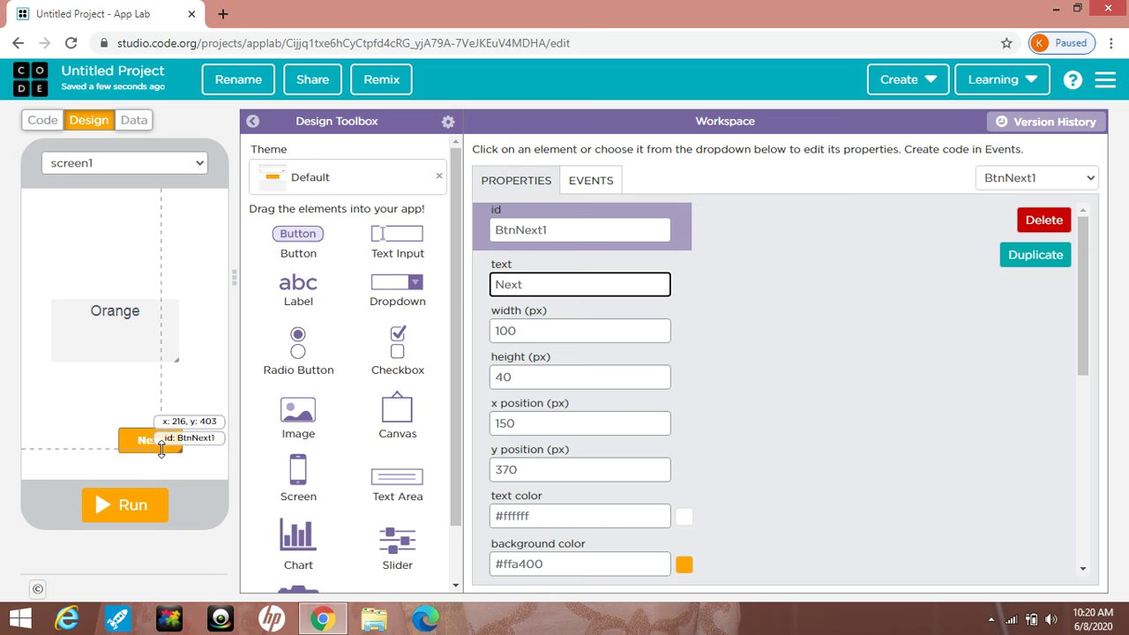
- Set the Next button's height to 38 px and its x position to 148 px
left_click(552, 330)
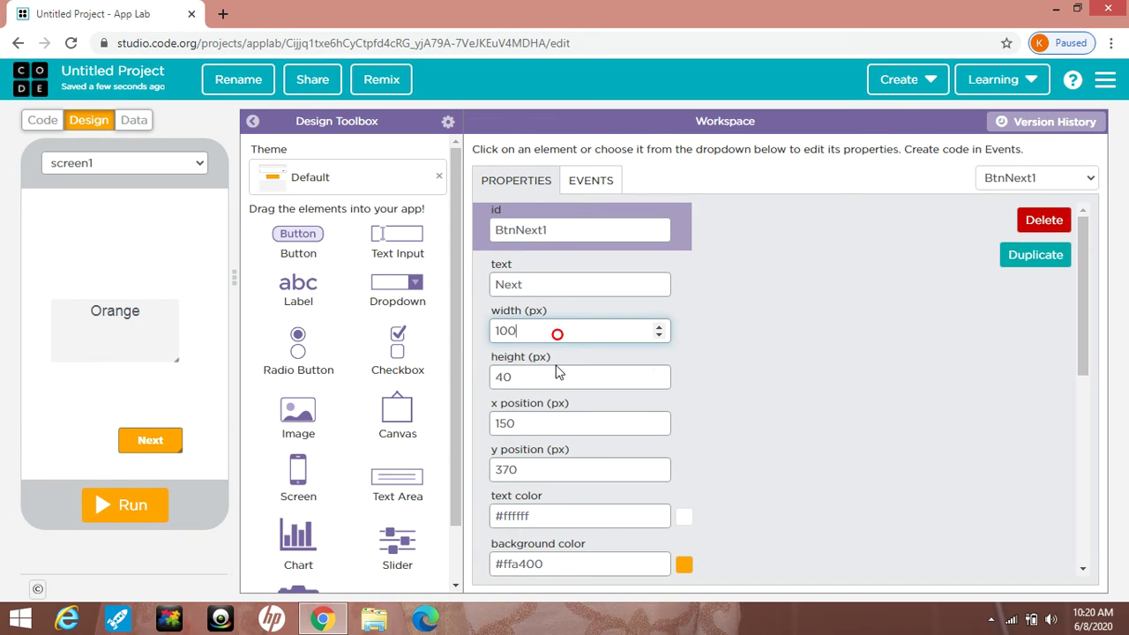
left_click(555, 377)
scroll(553, 380, "down", 1)
scroll(553, 379, "down", 1)
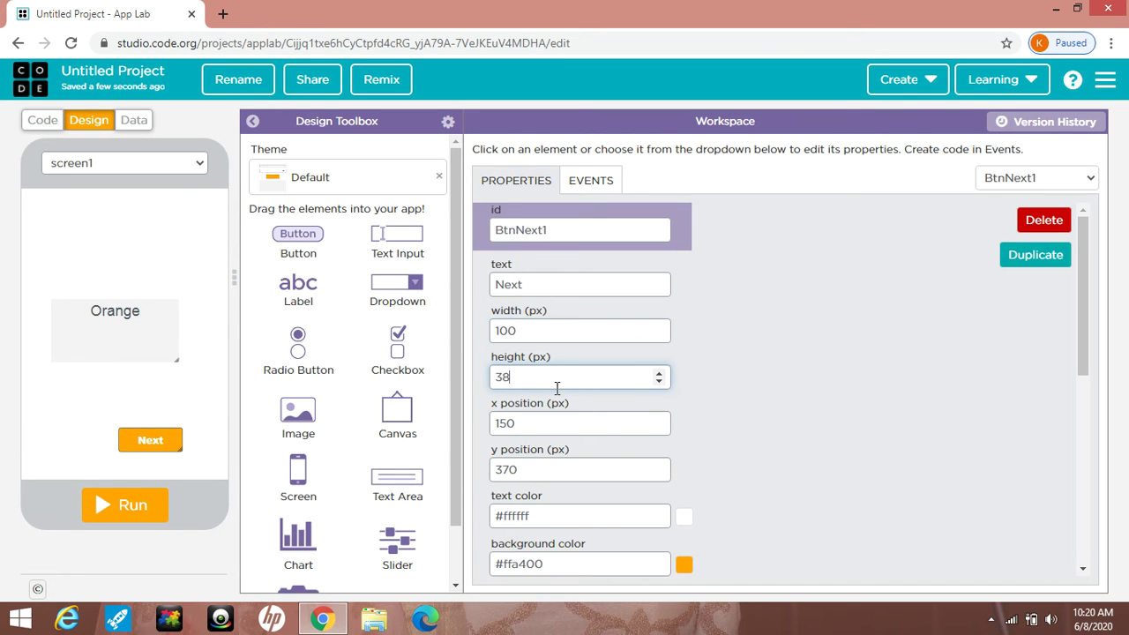
left_click(561, 423)
scroll(560, 423, "down", 2)
left_click(559, 467)
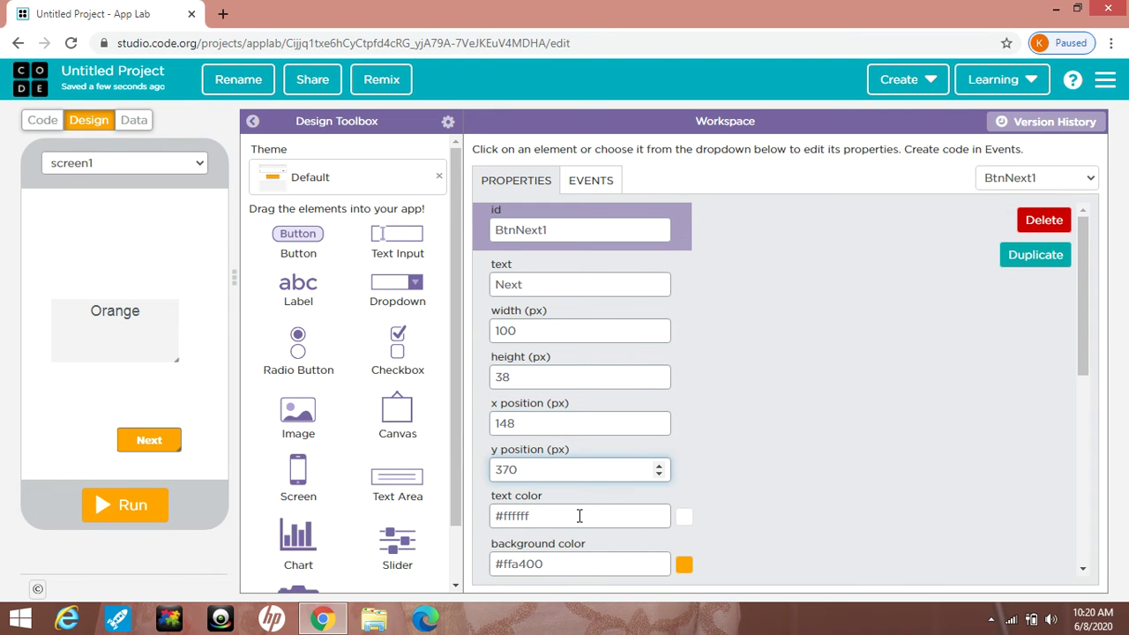
- Set the Next button's text color to red, #ef0d0d
left_click(578, 516)
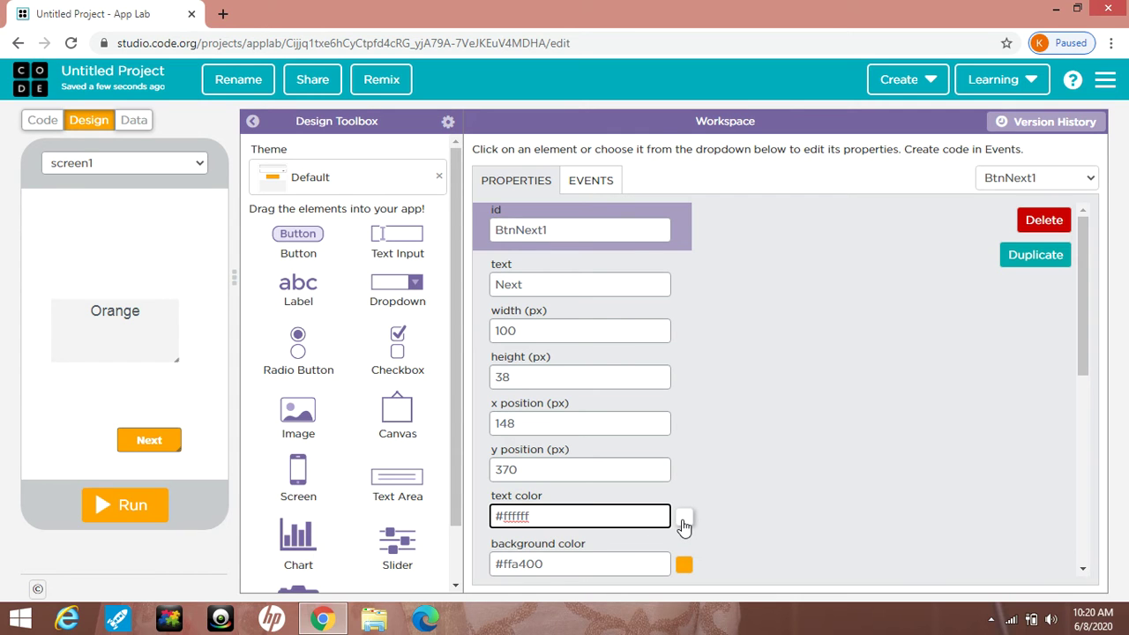
left_click(684, 524)
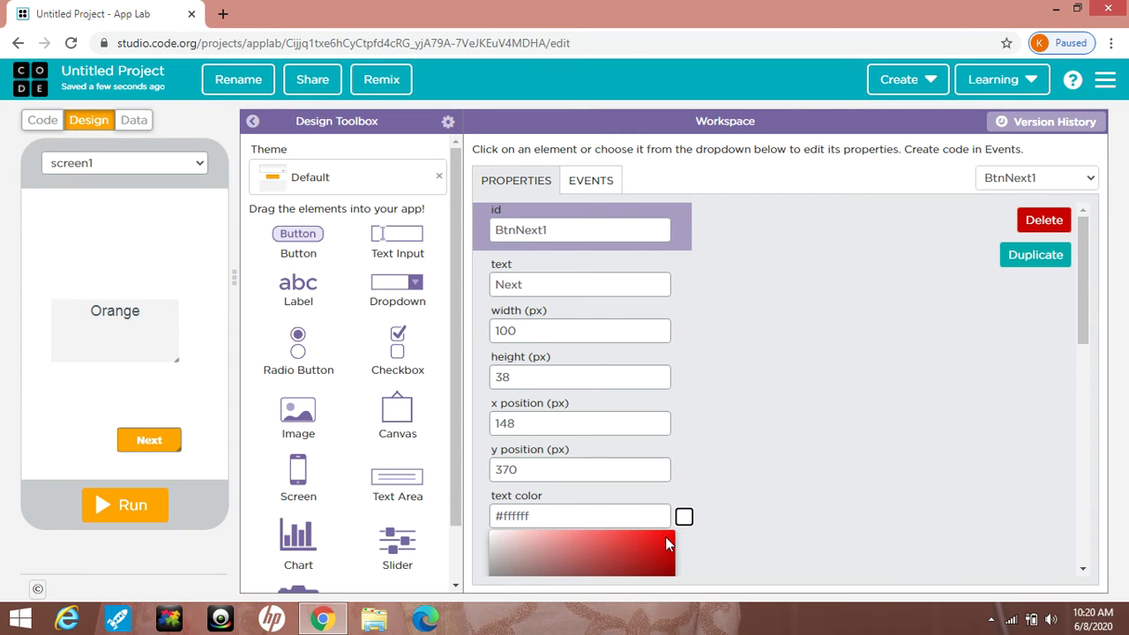
left_click(664, 538)
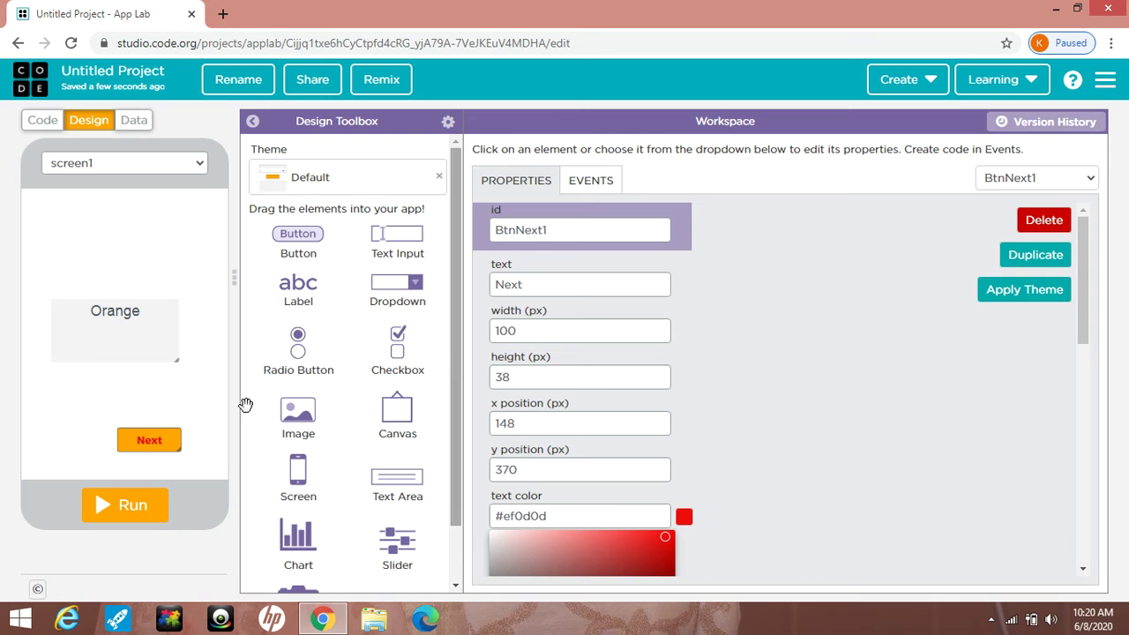
- Set the Next button's background color to yellow, #e0e01b, after trying a near-black shade
scroll(815, 361, "down", 2)
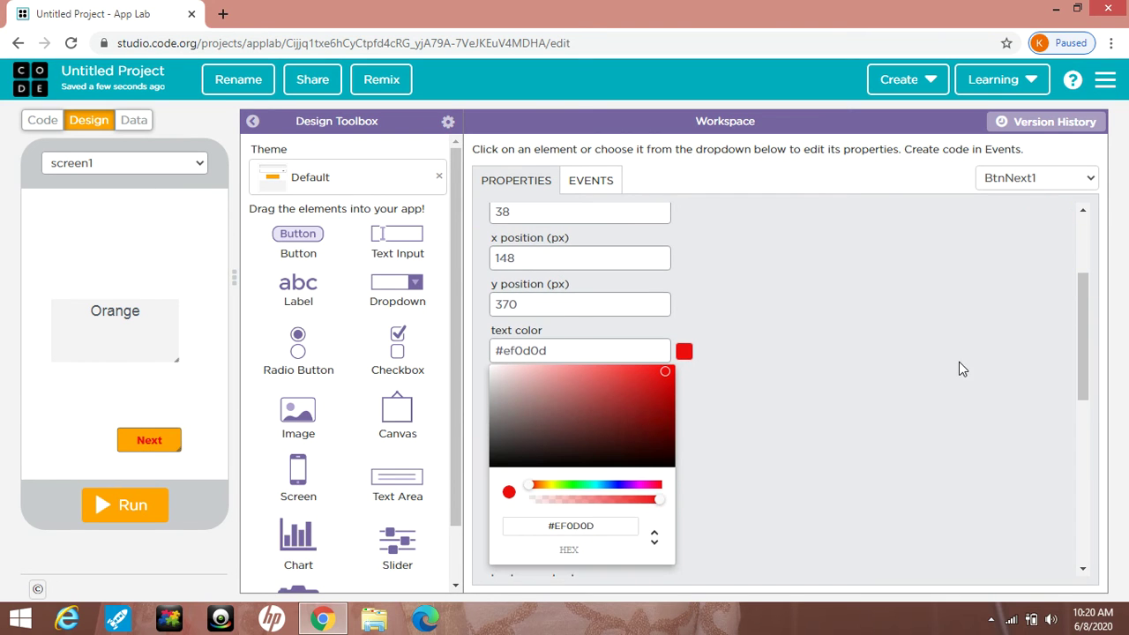
scroll(605, 390, "down", 1)
scroll(611, 397, "down", 3)
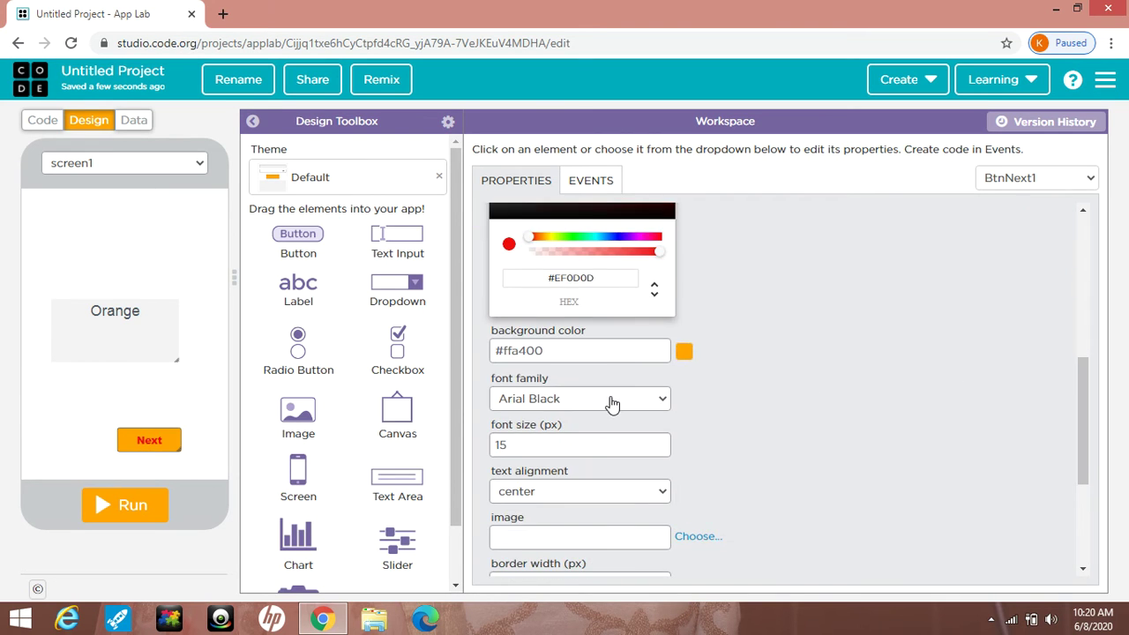
left_click(682, 353)
scroll(682, 353, "down", 1)
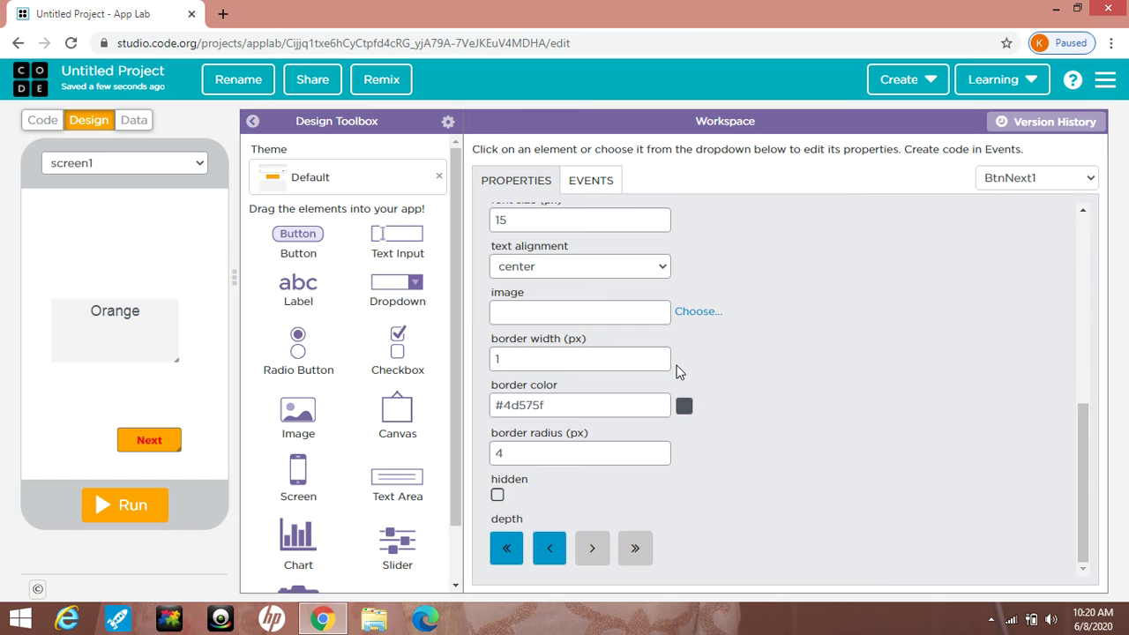
scroll(681, 375, "up", 3)
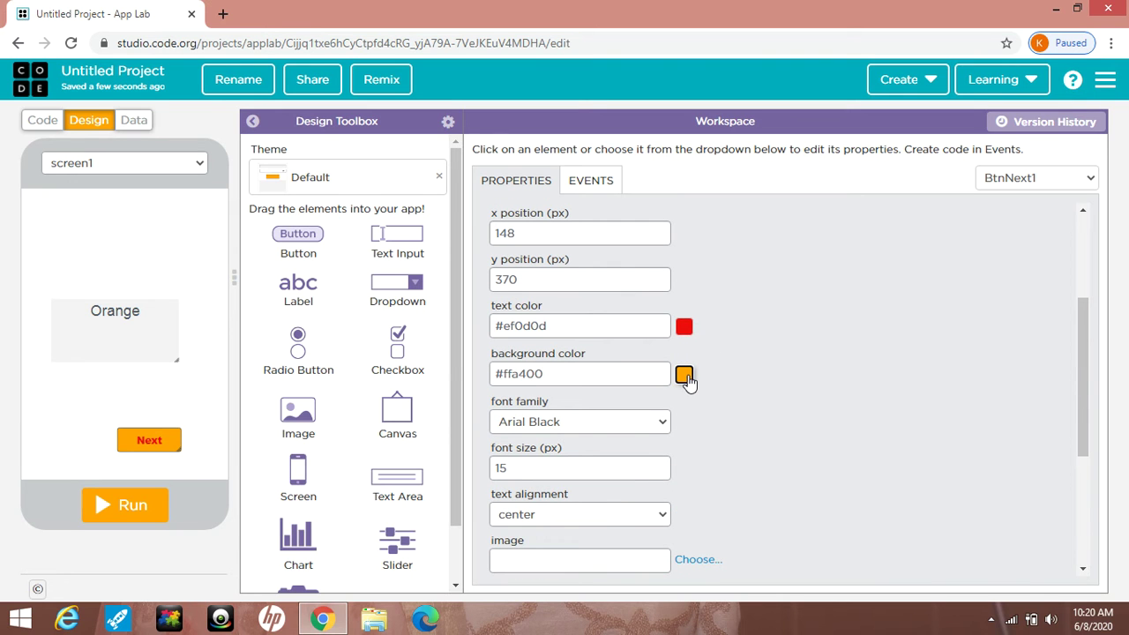
left_click(685, 377)
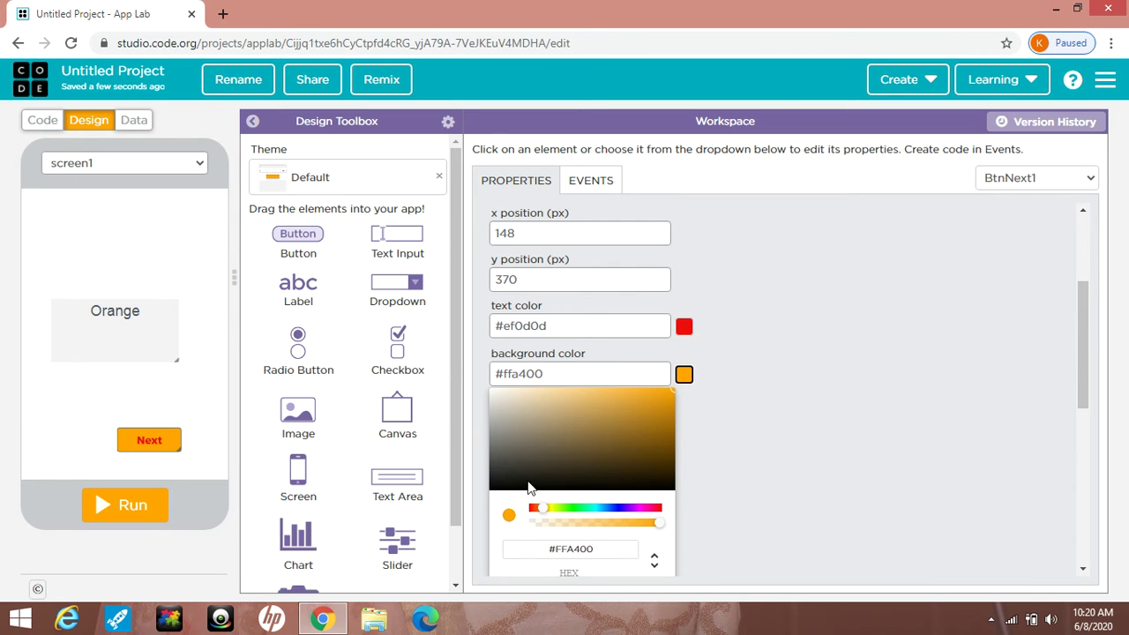
left_click(498, 483)
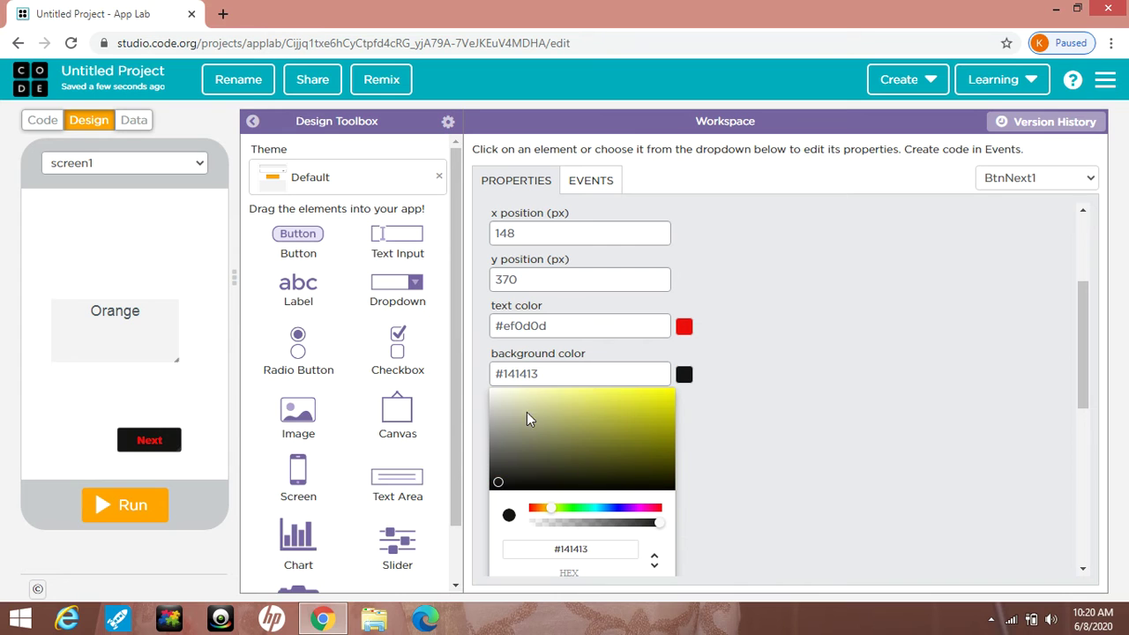
left_click(651, 401)
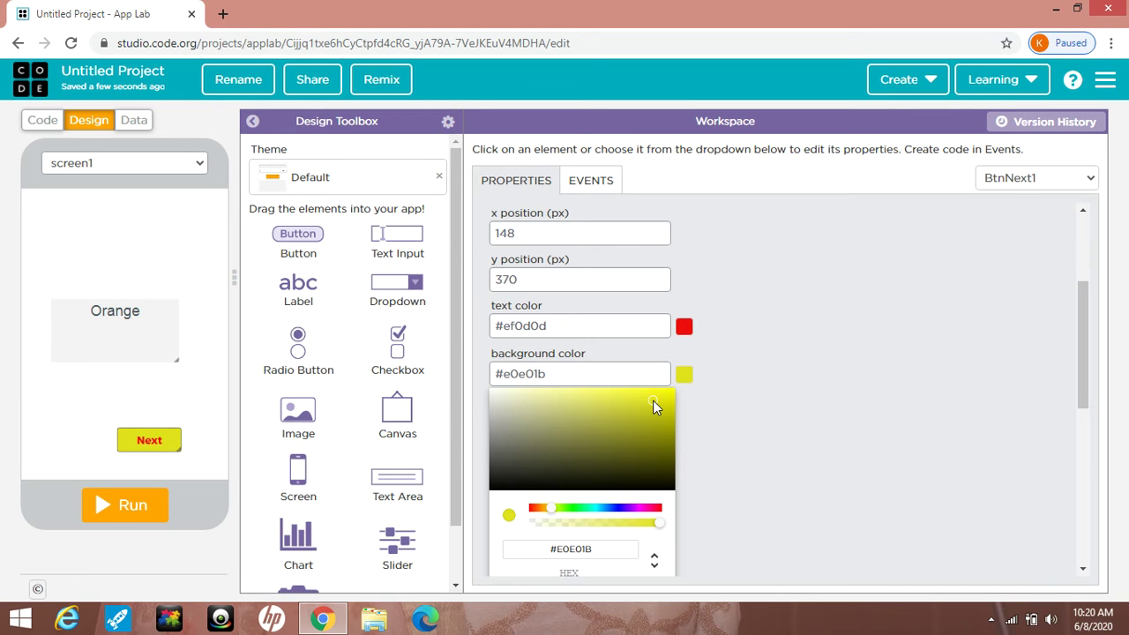
- Set the Next button's font size to 25 px
scroll(721, 421, "down", 3)
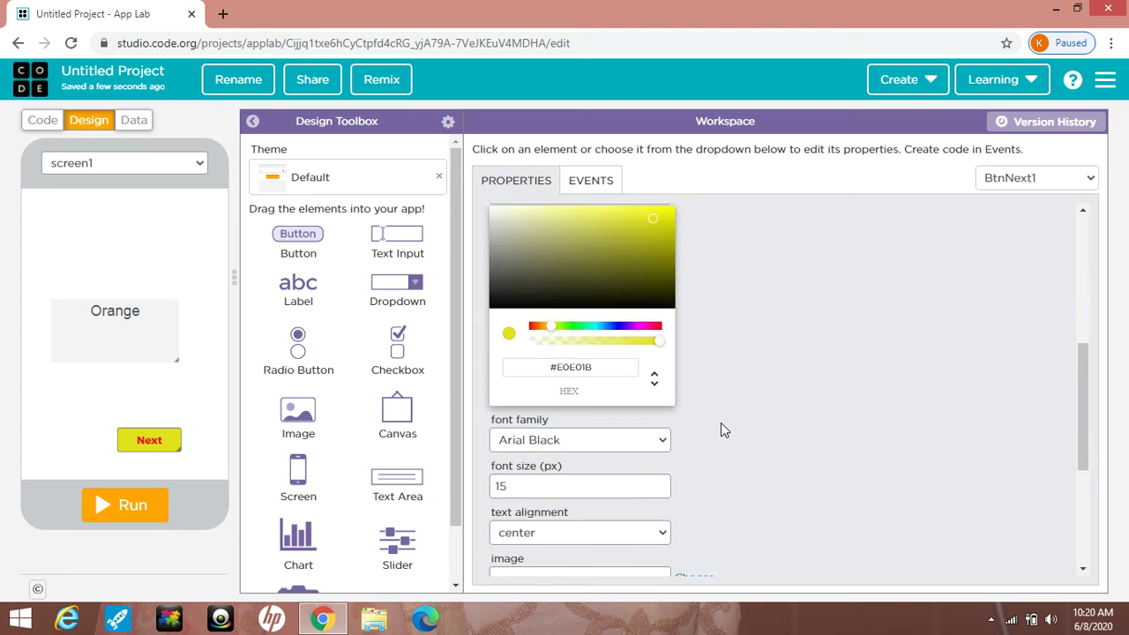
scroll(780, 375, "down", 2)
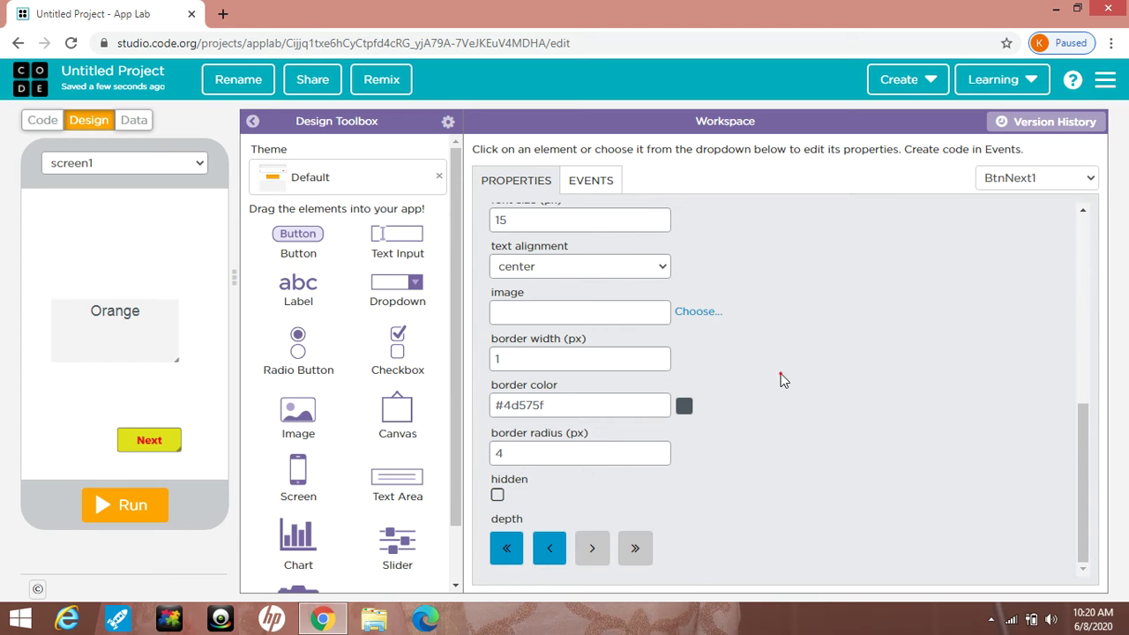
scroll(778, 373, "up", 3)
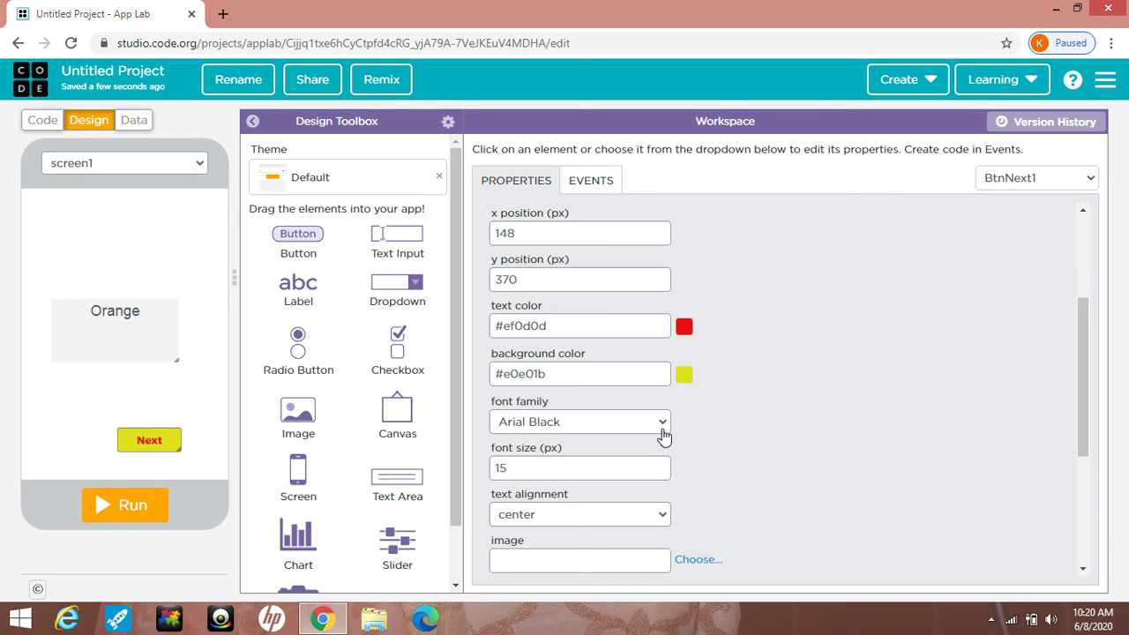
double_click(501, 467)
type("25")
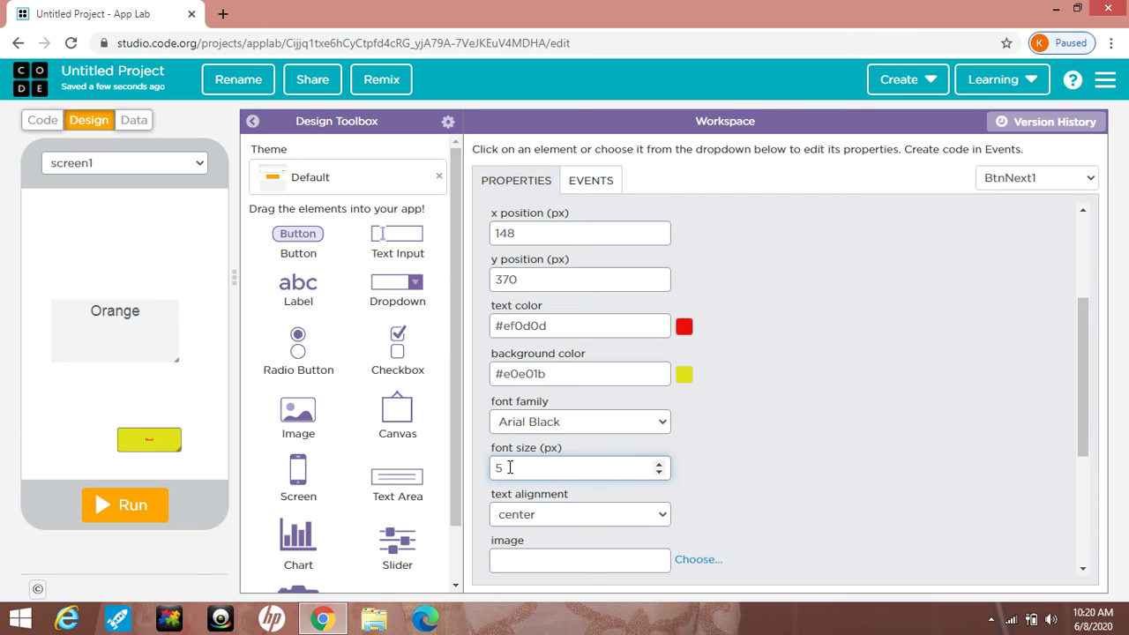
left_click(771, 450)
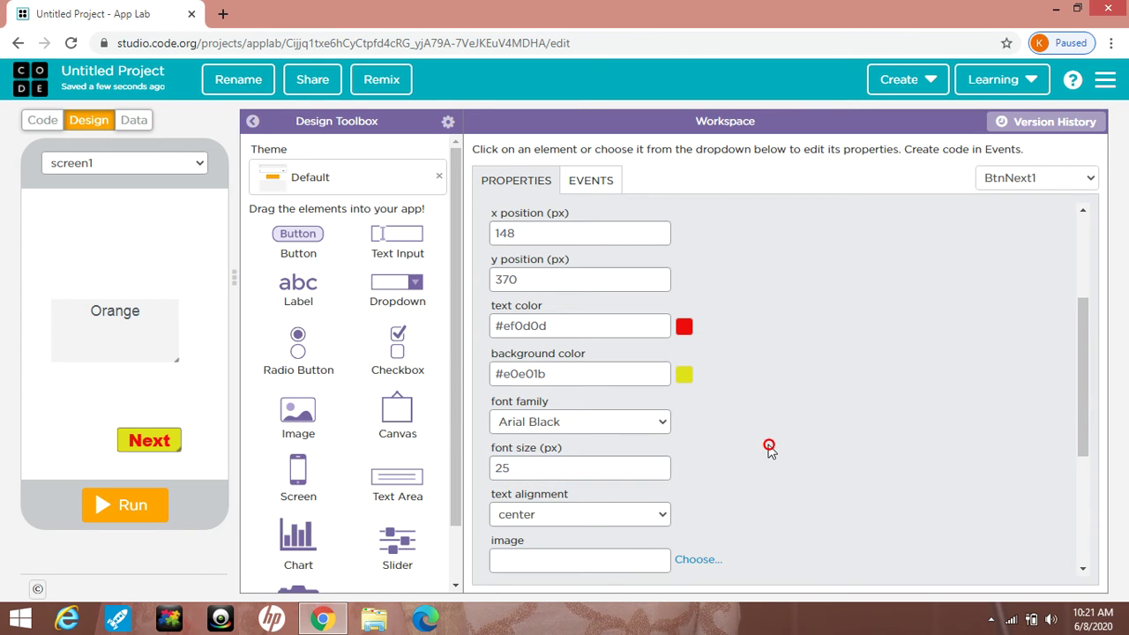
scroll(562, 492, "down", 1)
scroll(561, 492, "down", 1)
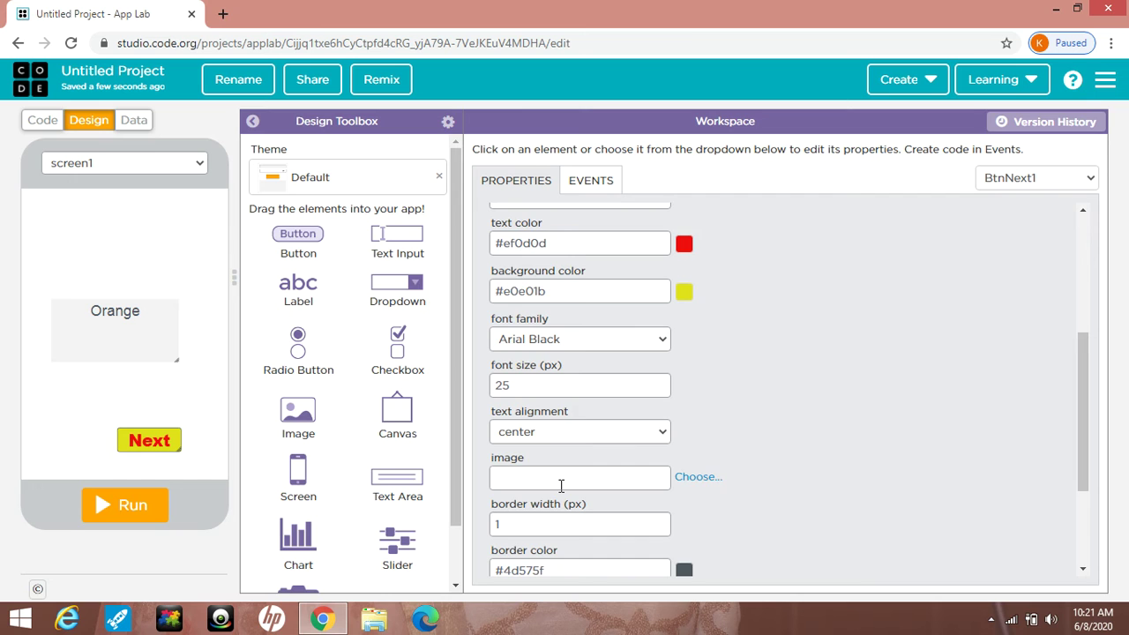
scroll(560, 485, "down", 2)
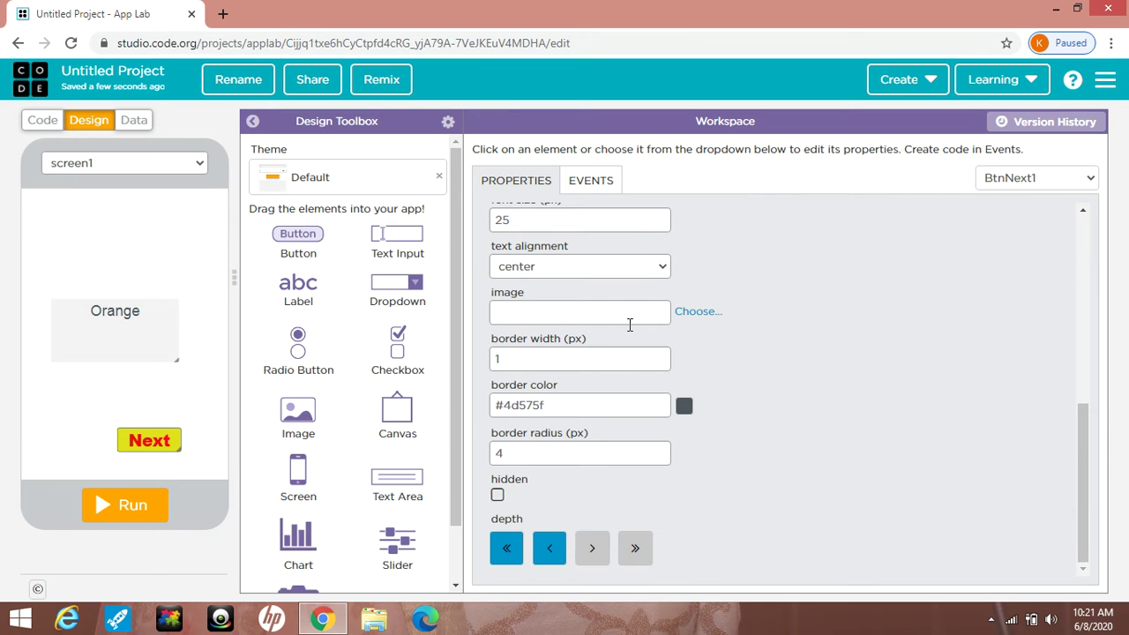
scroll(646, 355, "up", 5)
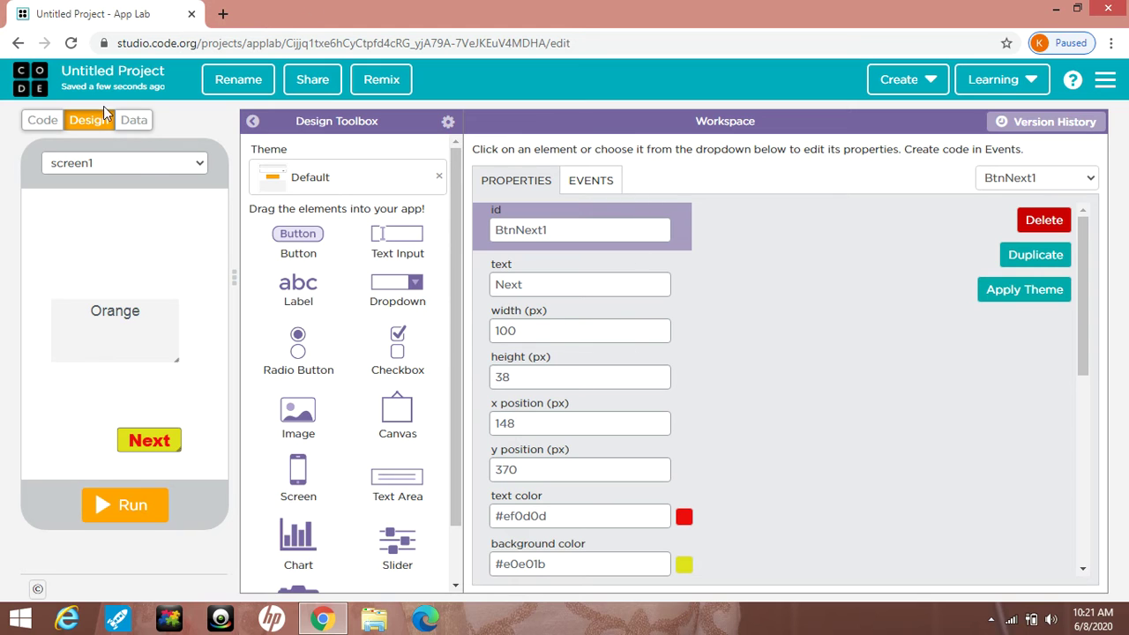
- Create a new second screen and place a text area on it at about x 40, y 145 px
left_click(201, 170)
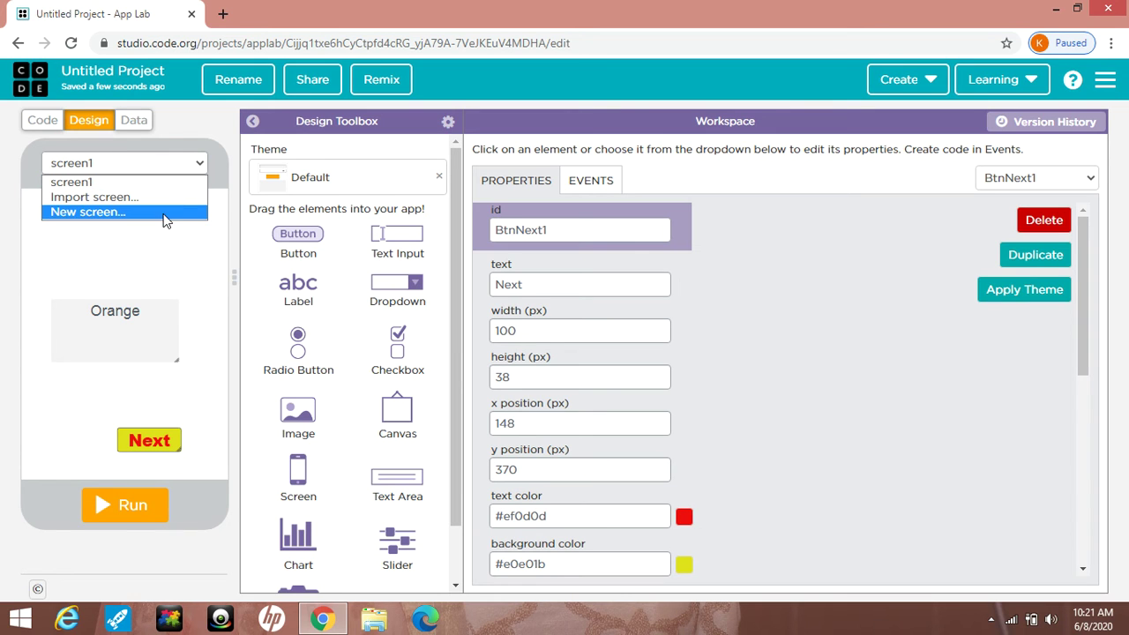
left_click(75, 217)
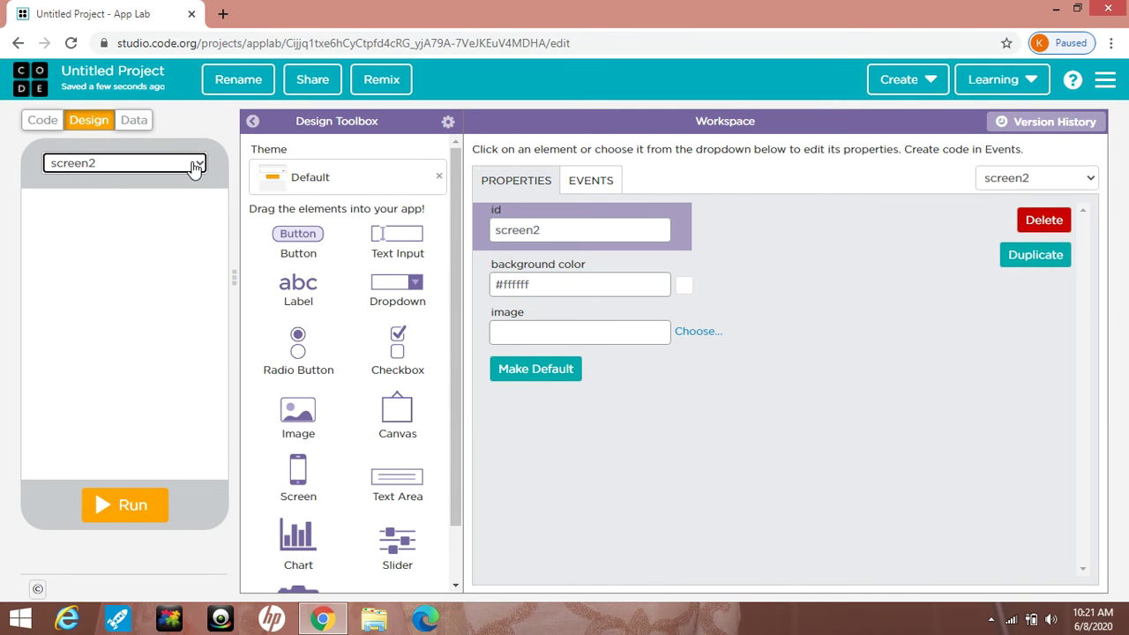
left_click_drag(398, 485, 119, 331)
left_click_drag(132, 280, 242, 344)
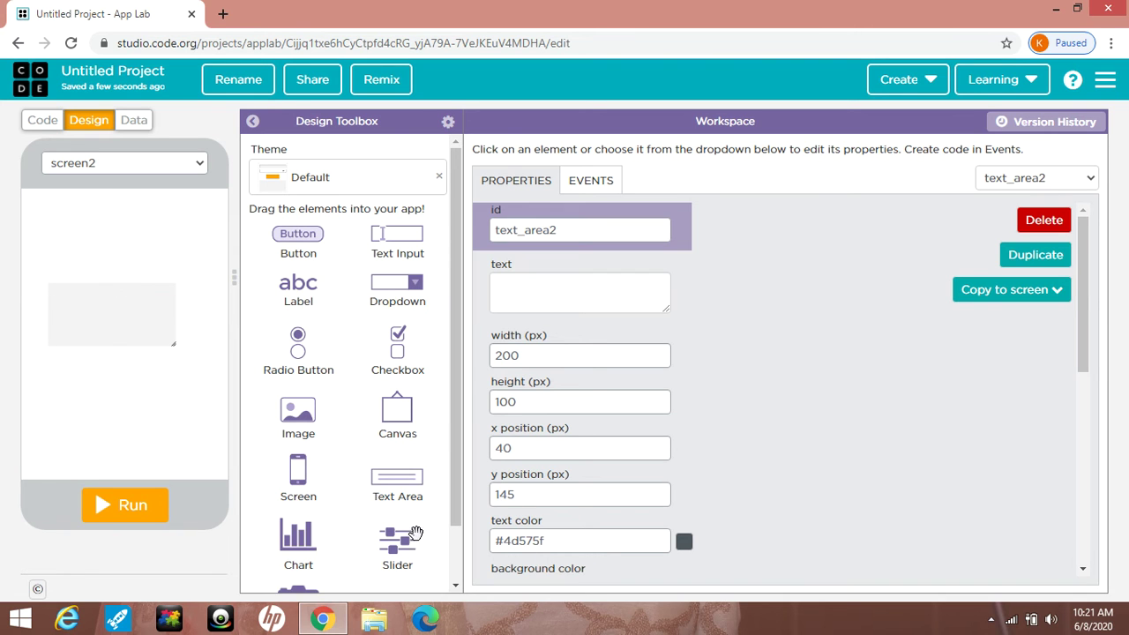
- Place a button below the text area on screen2, at about x 45, y 355 px
scroll(404, 534, "down", 1)
scroll(357, 426, "up", 1)
left_click_drag(297, 236, 79, 427)
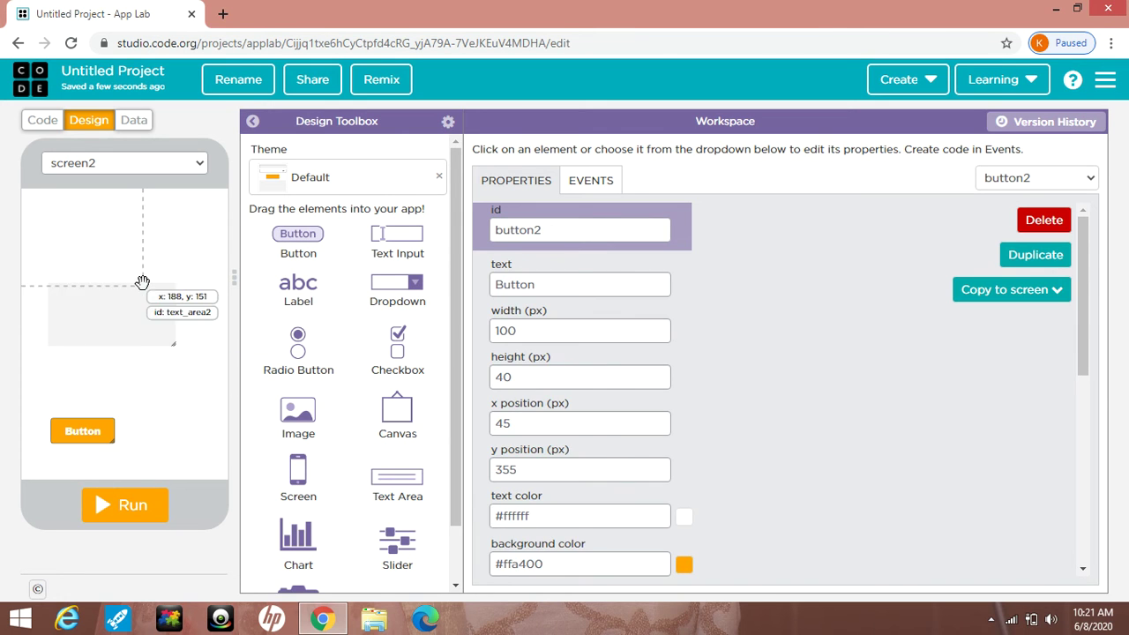
- Set the text of screen2's text area to "Grapes"
left_click(141, 299)
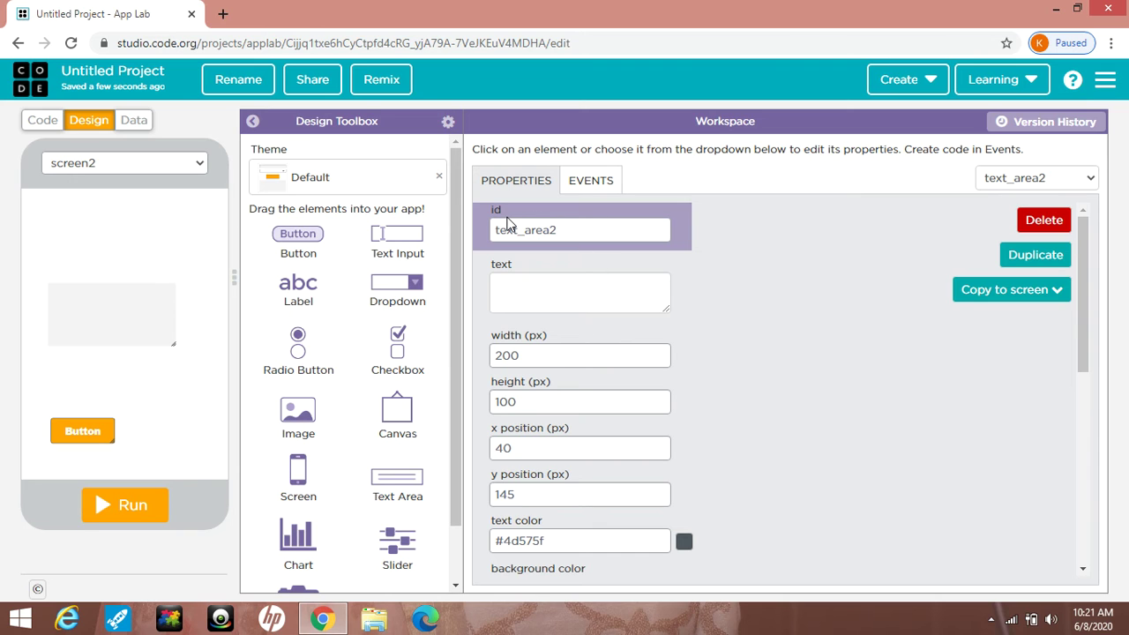
left_click(569, 292)
type("Grapes")
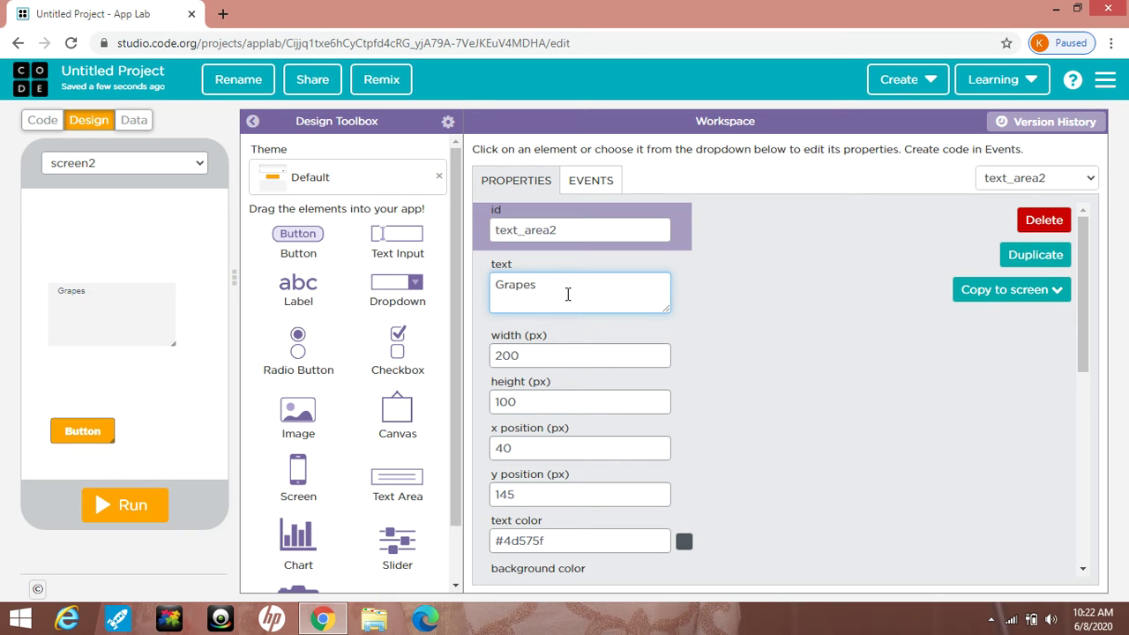
- Set the Grapes text area's font size to 23 px and its text alignment to center
scroll(561, 396, "down", 1)
scroll(562, 396, "down", 1)
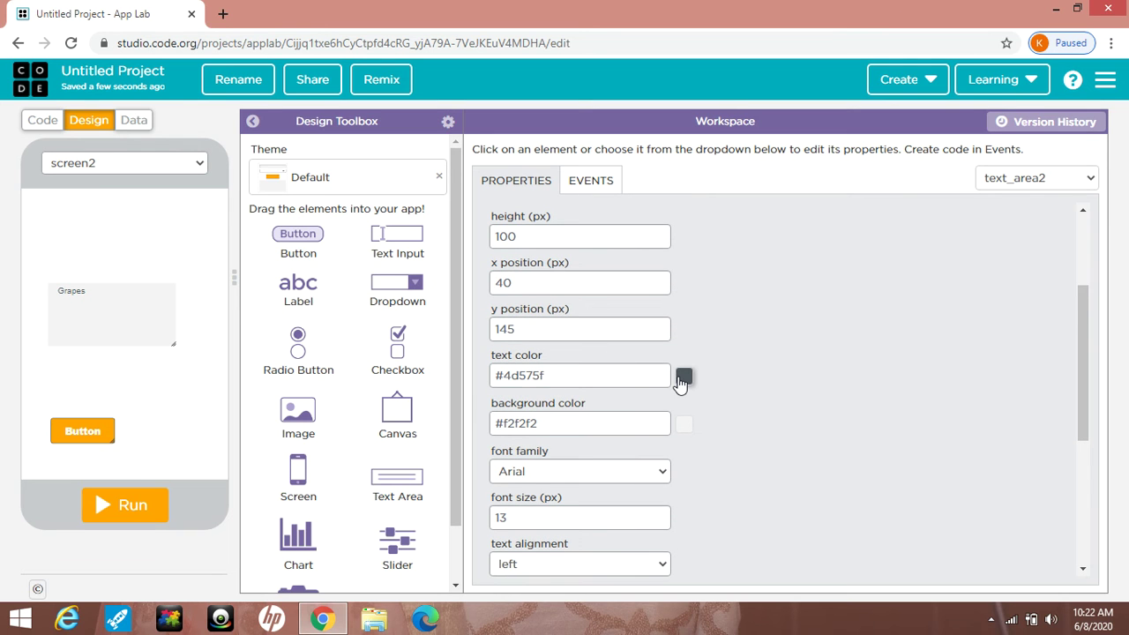
scroll(641, 417, "down", 2)
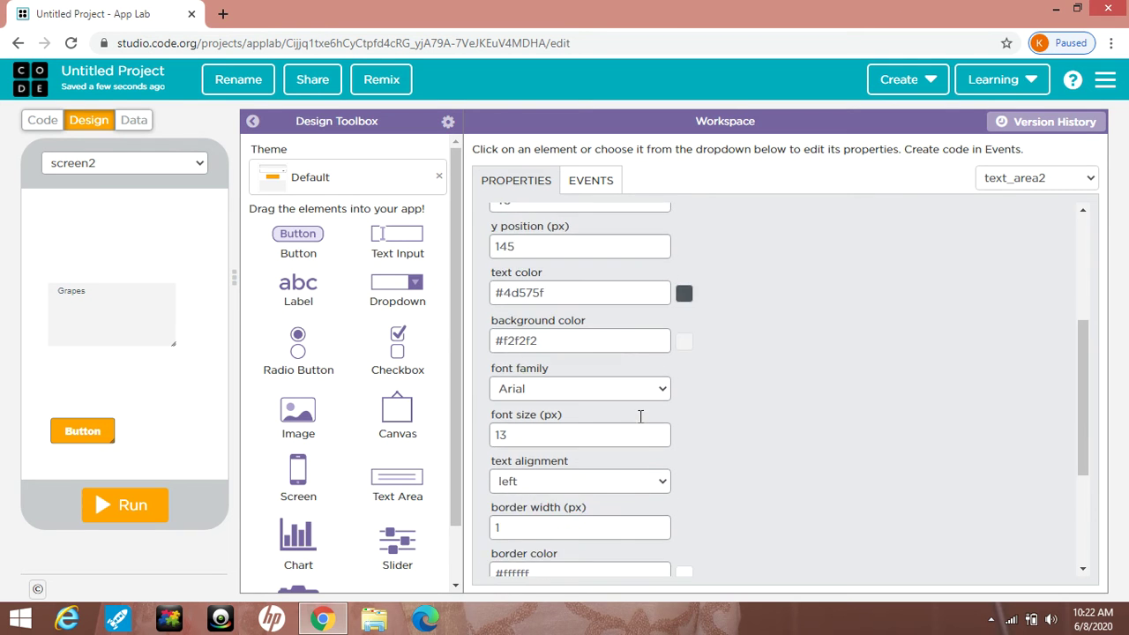
left_click(501, 350)
key("BackSpace")
type("2")
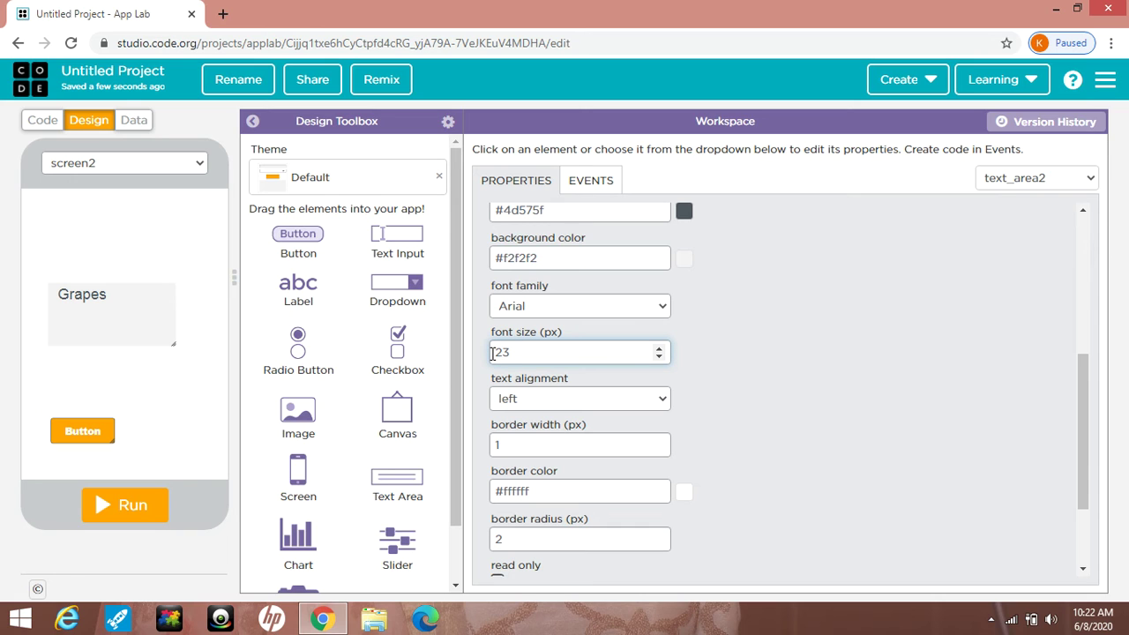
left_click(612, 397)
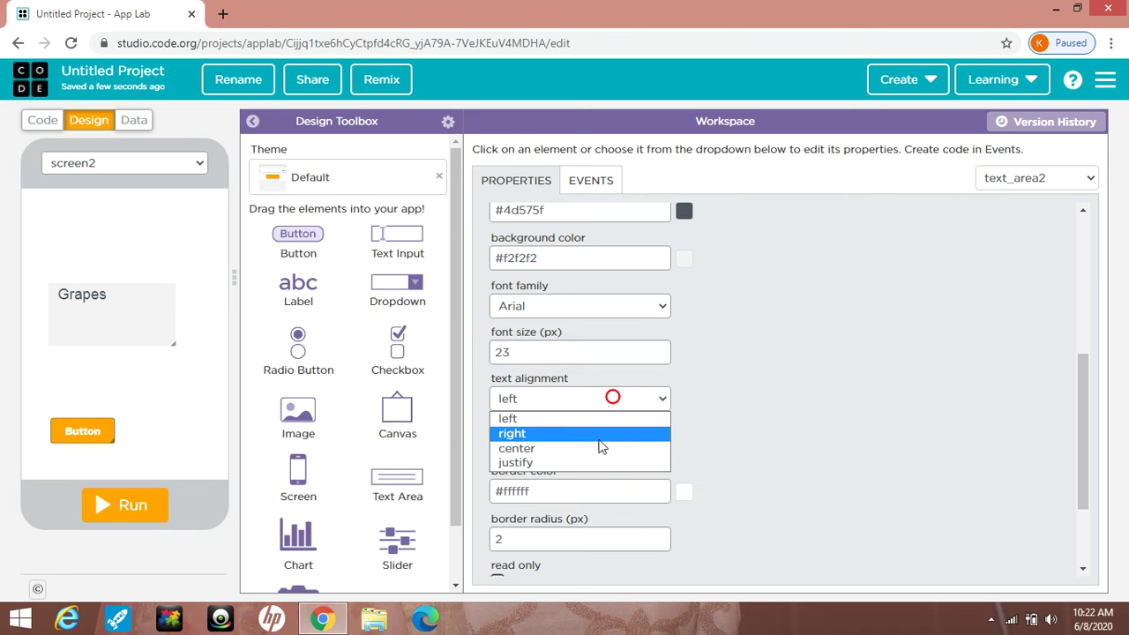
left_click(598, 450)
scroll(728, 416, "down", 2)
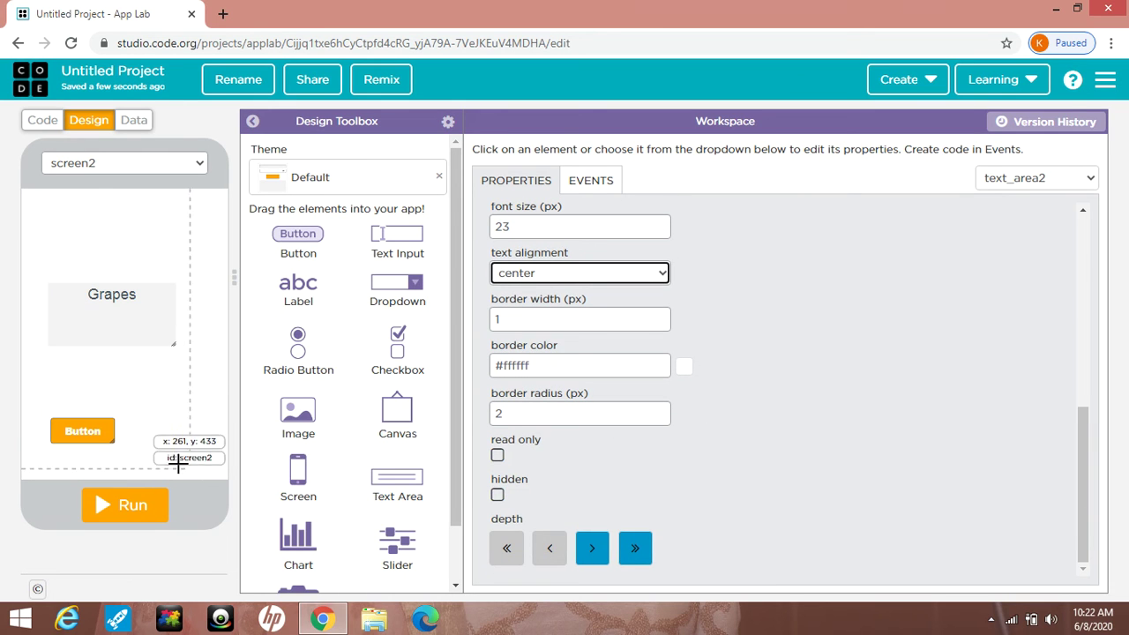
- Change the id of the button on screen2 to BtnBack2
left_click(96, 432)
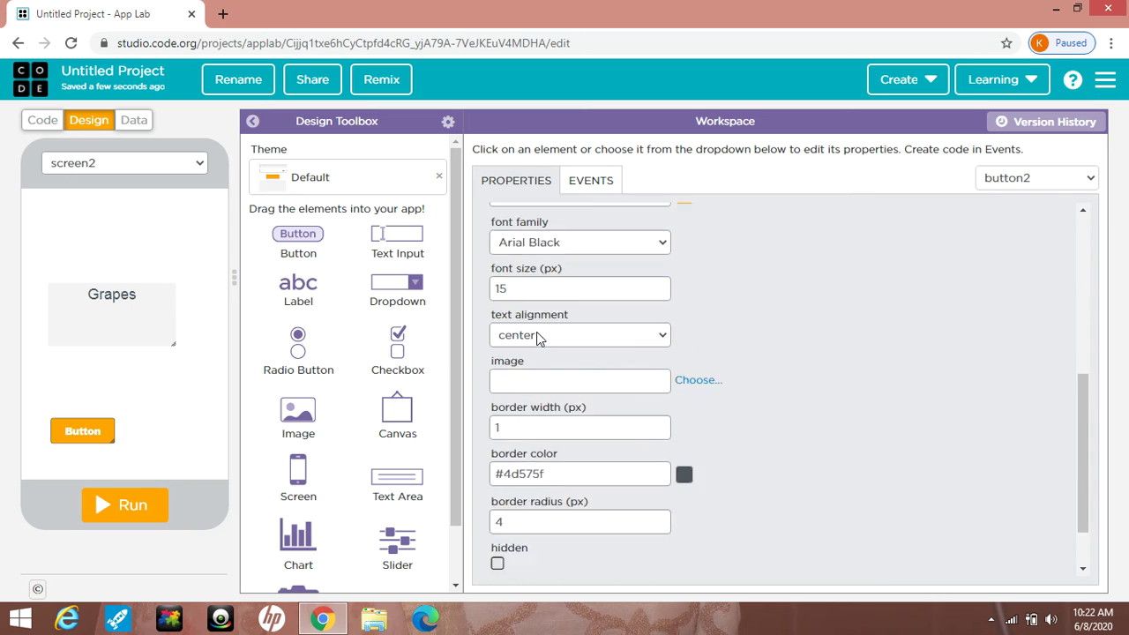
left_click(559, 229)
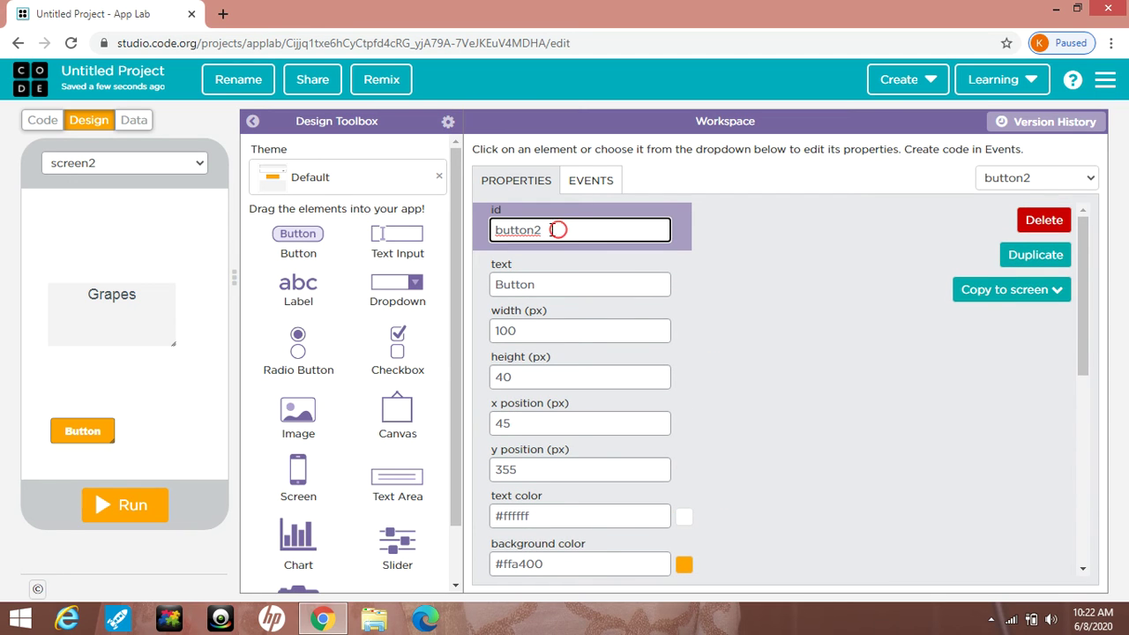
key("BackSpace")
key("BackSpace")
key("BackSpace")
key("BackSpace")
key("BackSpace")
key("BackSpace")
key("BackSpace")
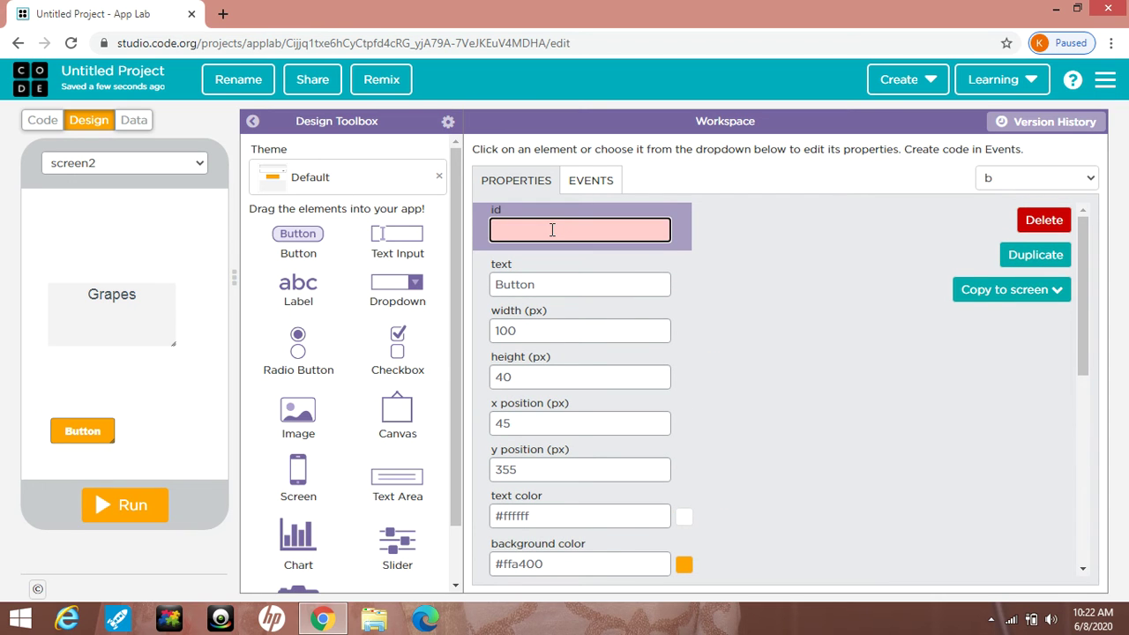
type("B")
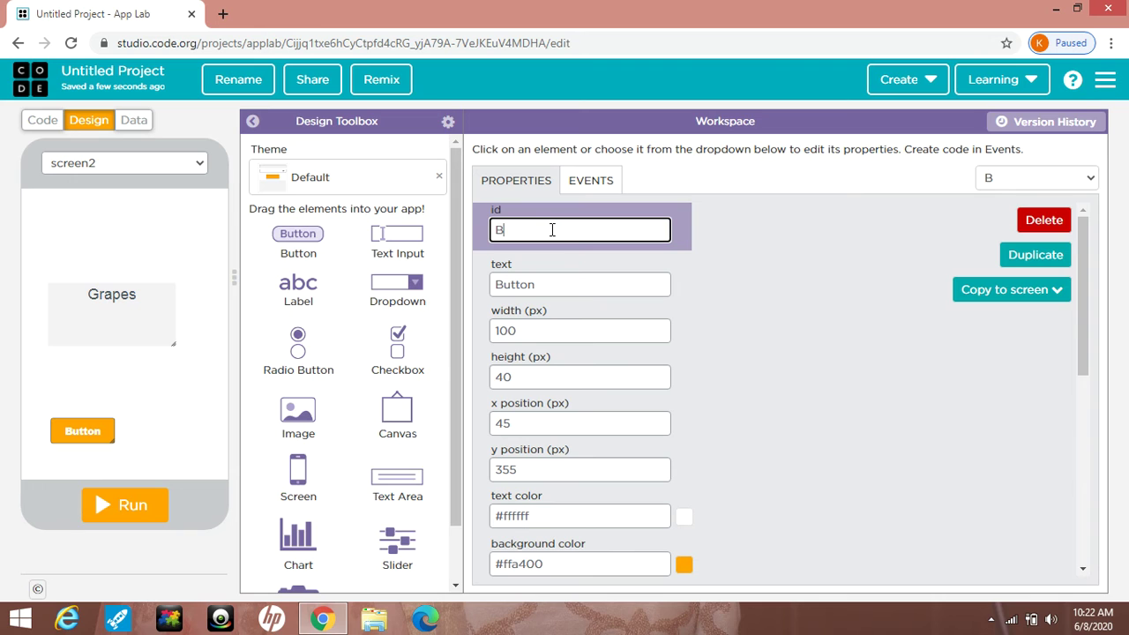
type("tnBack2")
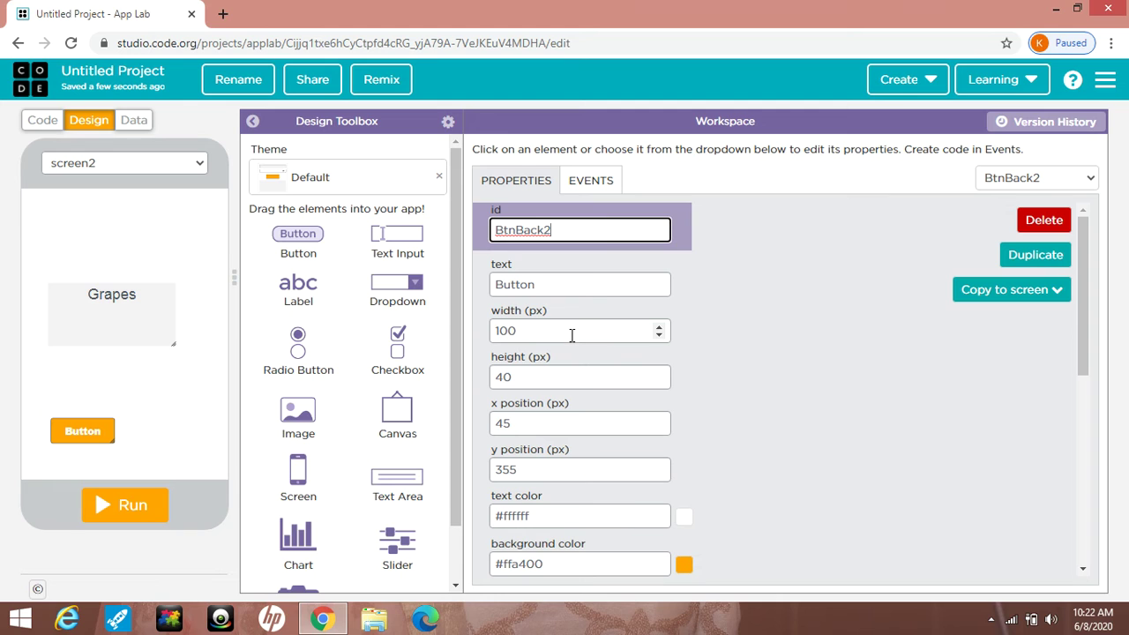
- Replace the label text of the BtnBack2 button with "Back"
left_click(576, 287)
key("BackSpace")
key("BackSpace")
key("BackSpace")
key("BackSpace")
key("BackSpace")
key("BackSpace")
type("Bac")
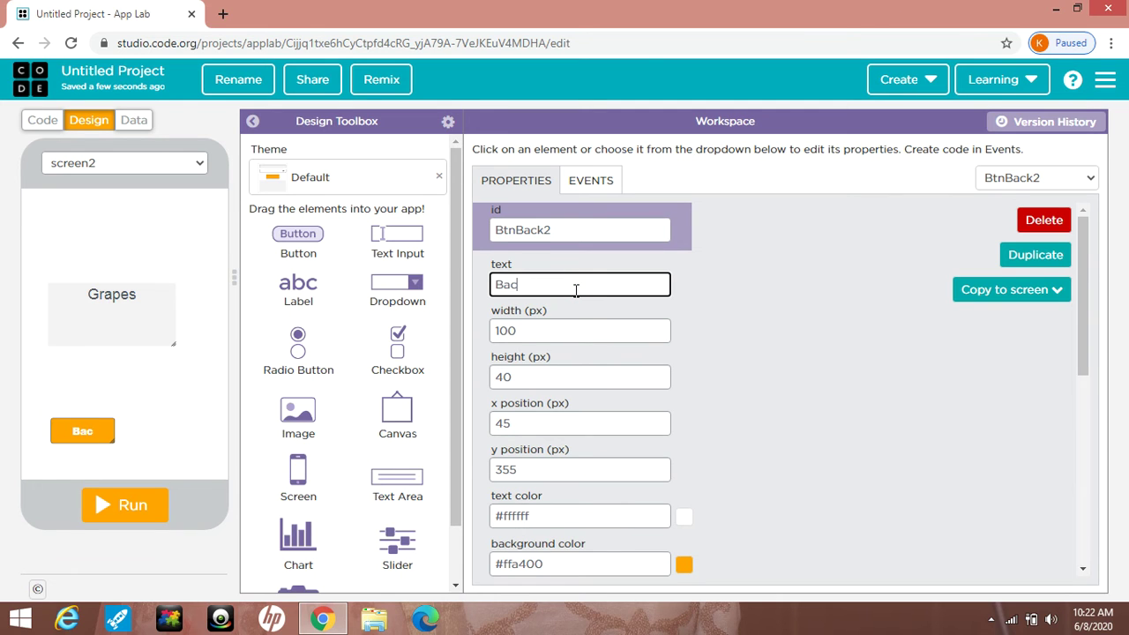
type("k")
left_click(908, 311)
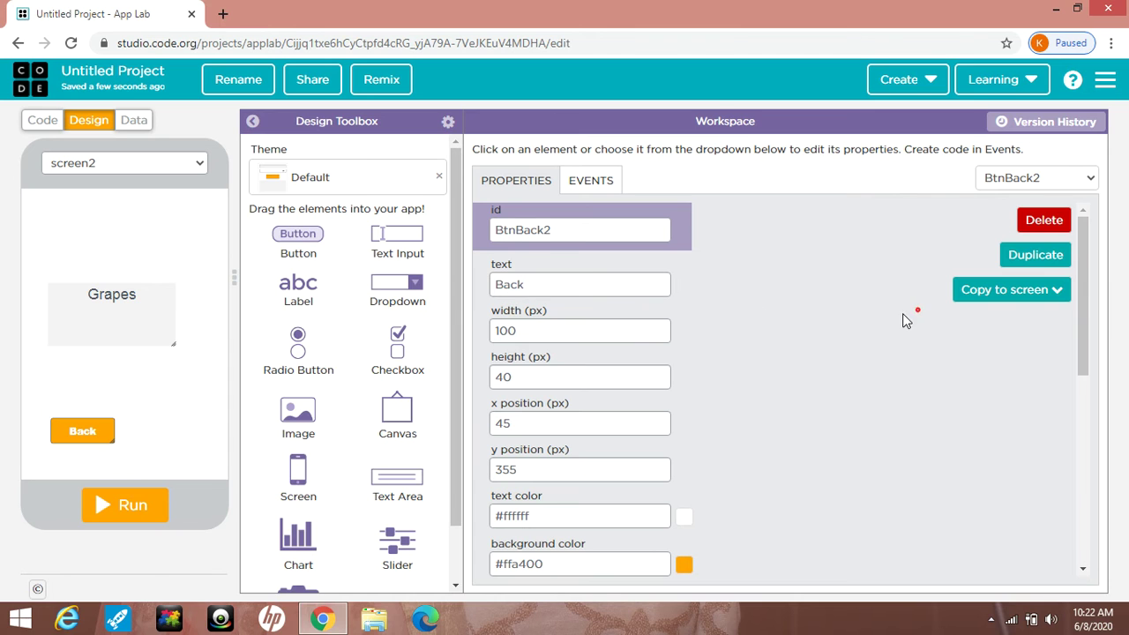
- Set the Back button's background color to red, #ff0013
scroll(917, 311, "down", 3)
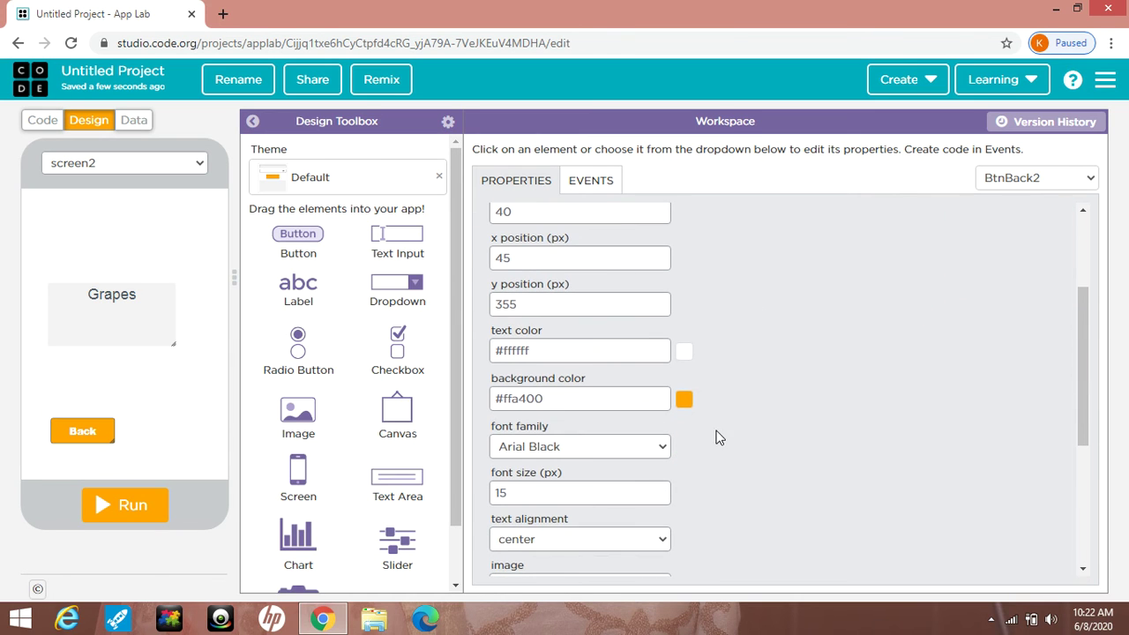
left_click(683, 399)
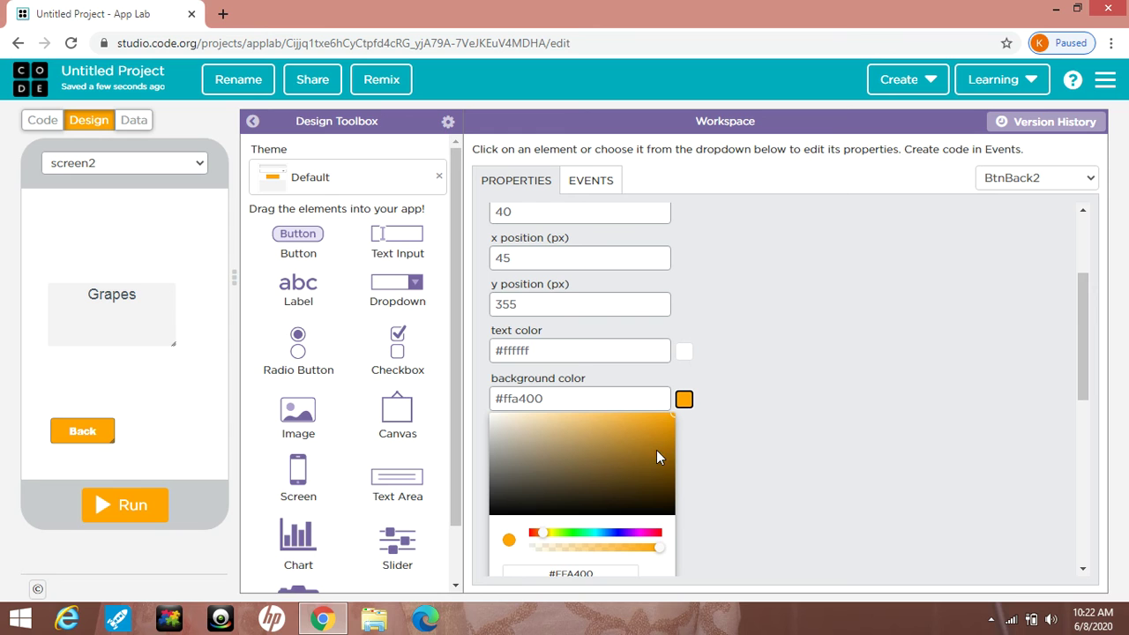
left_click(656, 534)
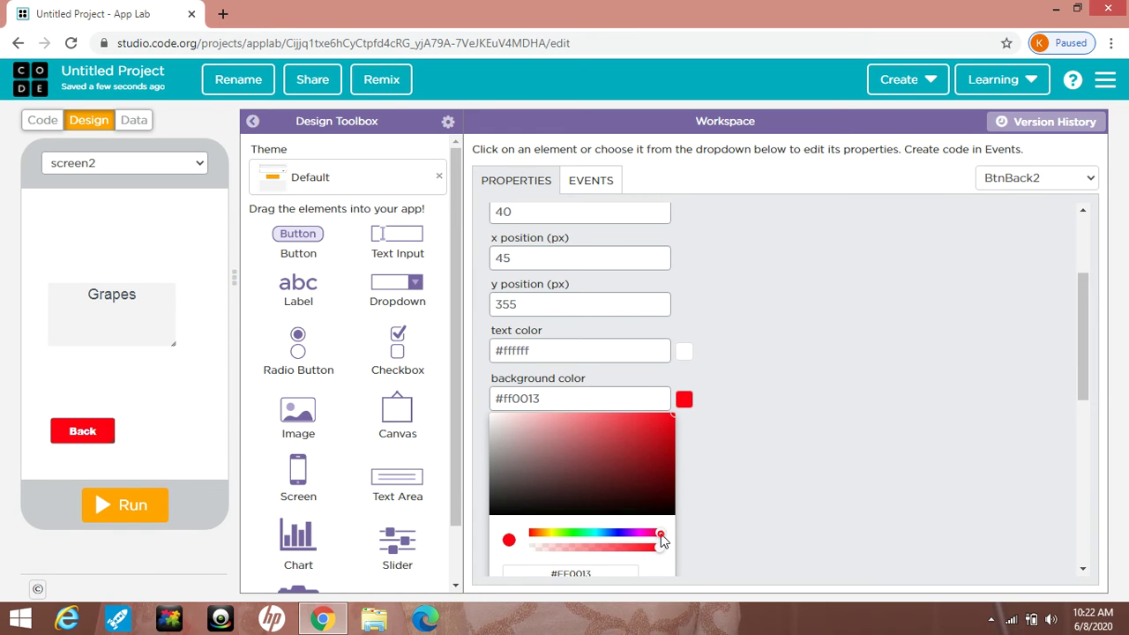
scroll(740, 472, "down", 1)
scroll(768, 454, "down", 1)
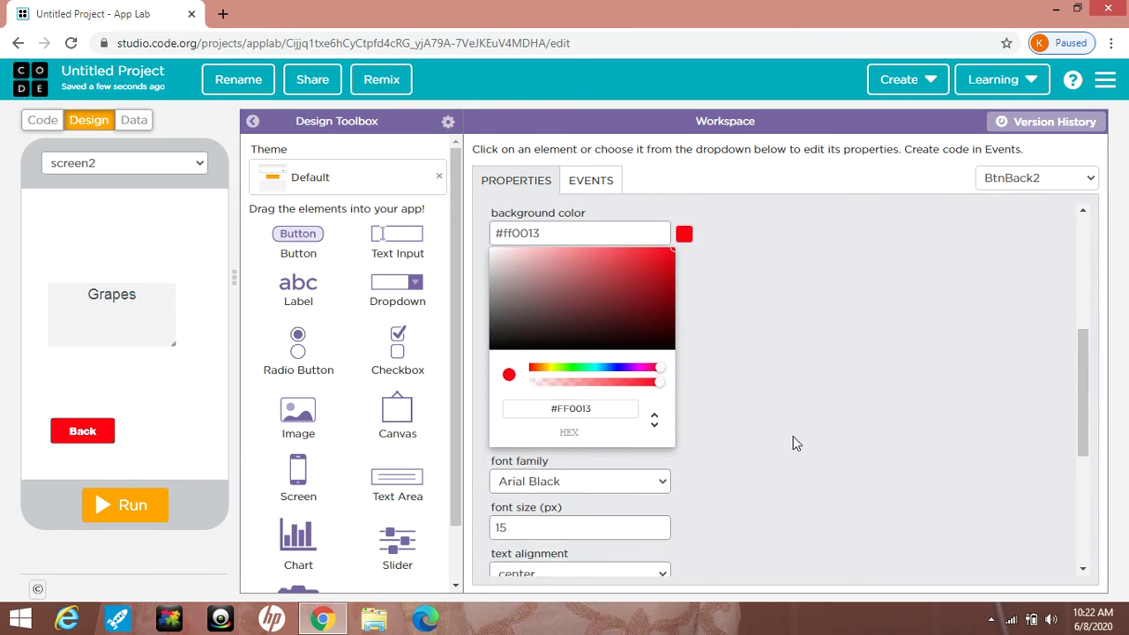
left_click(791, 434)
- Set the Back button's font size to 25 px
scroll(732, 467, "down", 1)
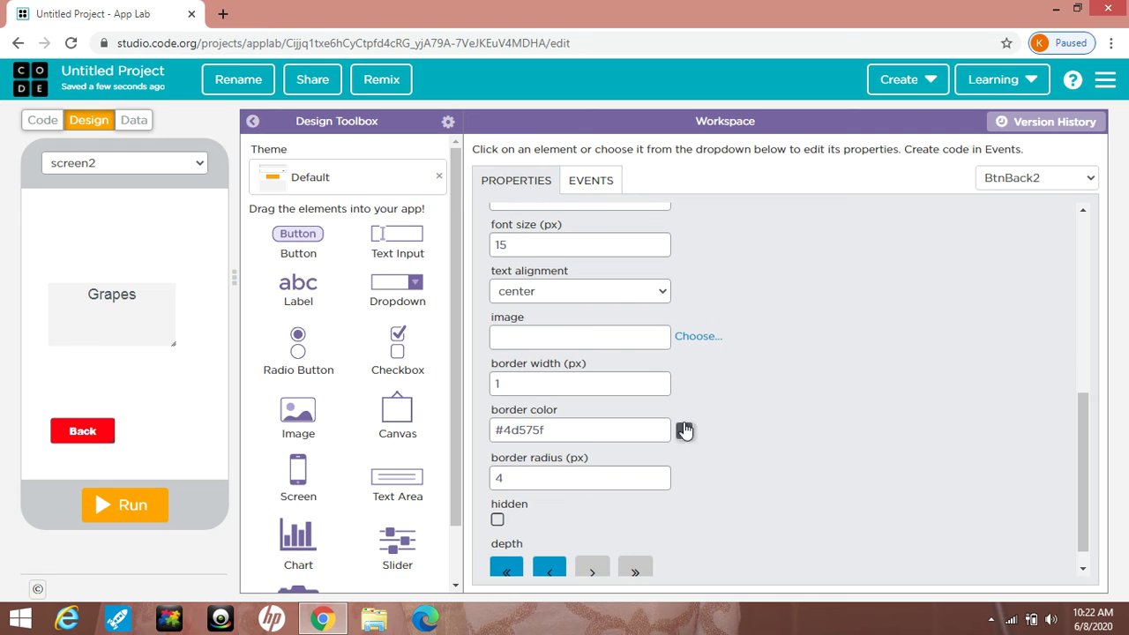
scroll(622, 344, "down", 1)
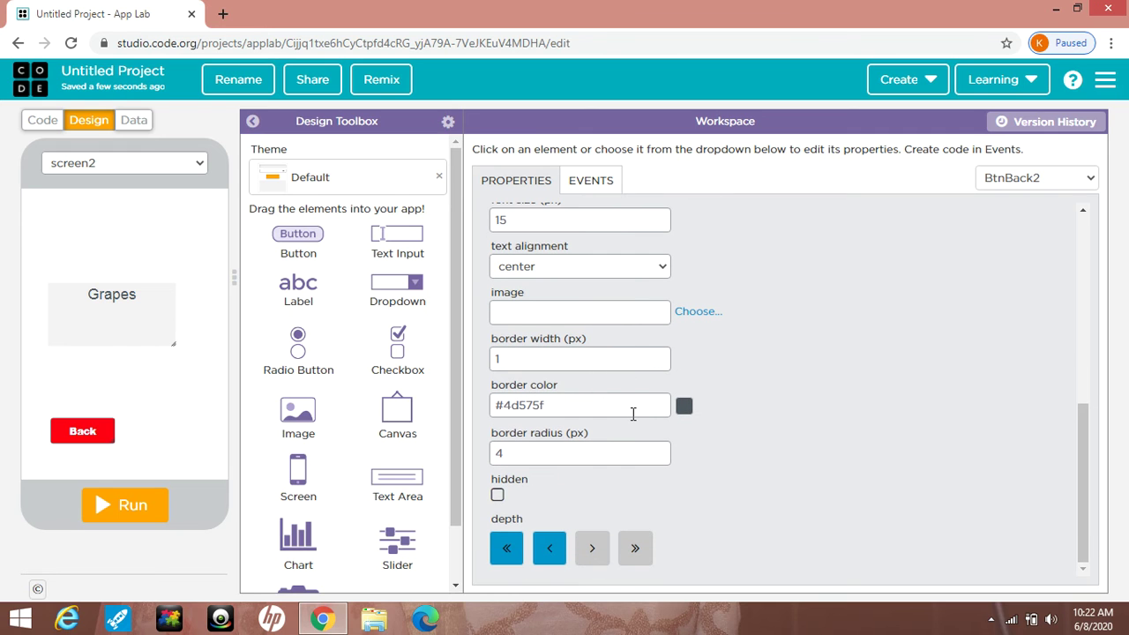
scroll(632, 414, "up", 2)
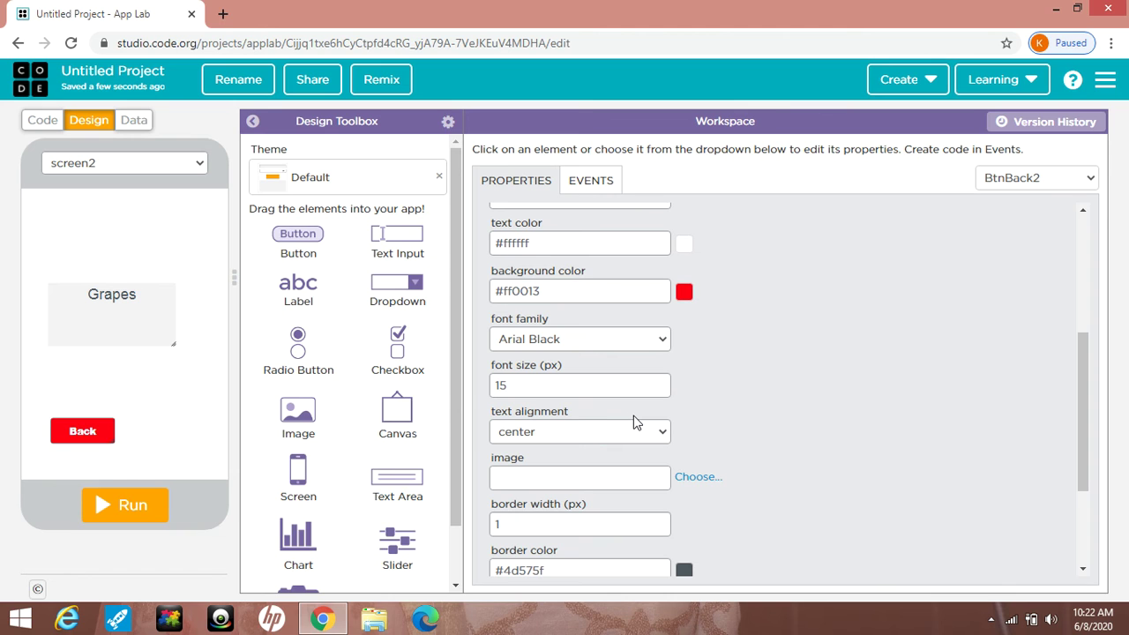
left_click(503, 384)
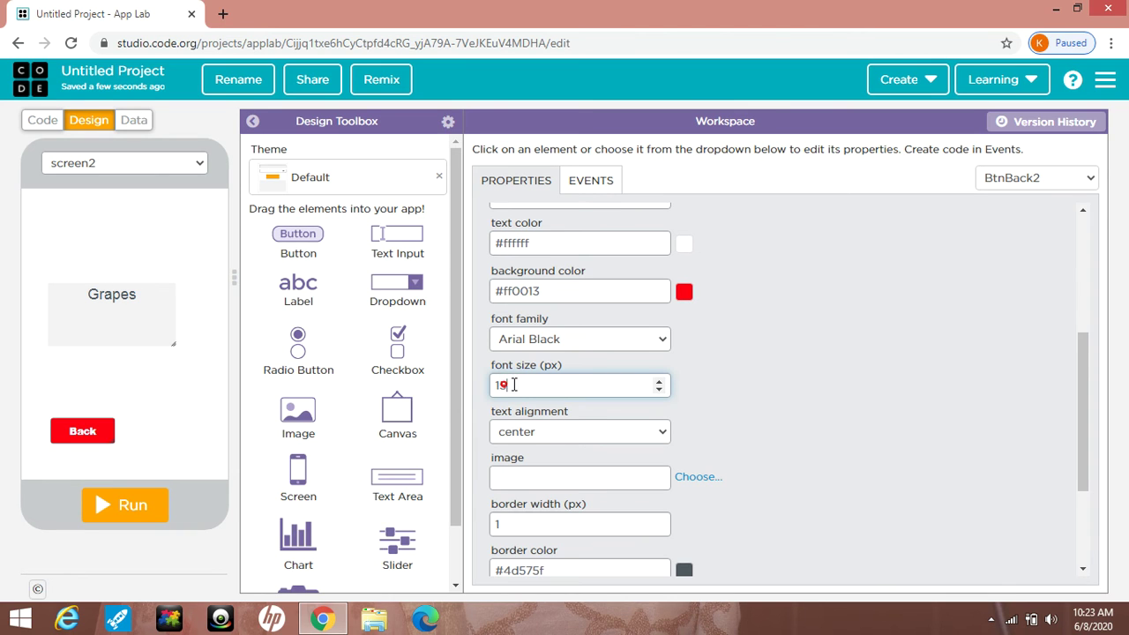
key("BackSpace")
type("25")
left_click(748, 348)
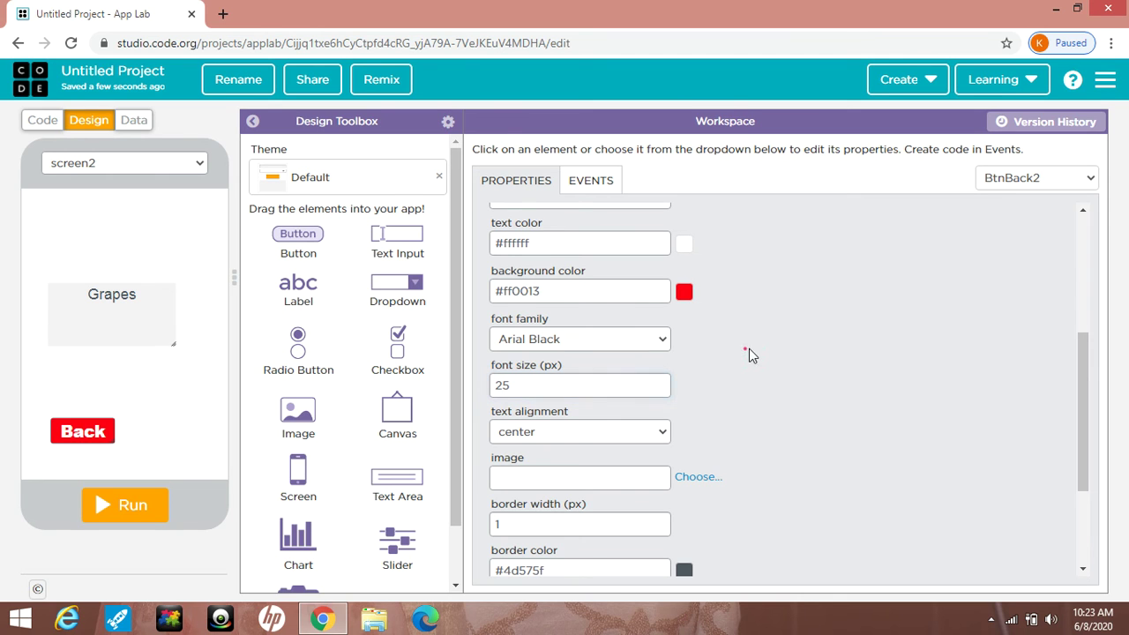
- In the code, add an onEvent click handler for BtnBack2 with a setScreen command to screen1 inside it
scroll(756, 363, "down", 3)
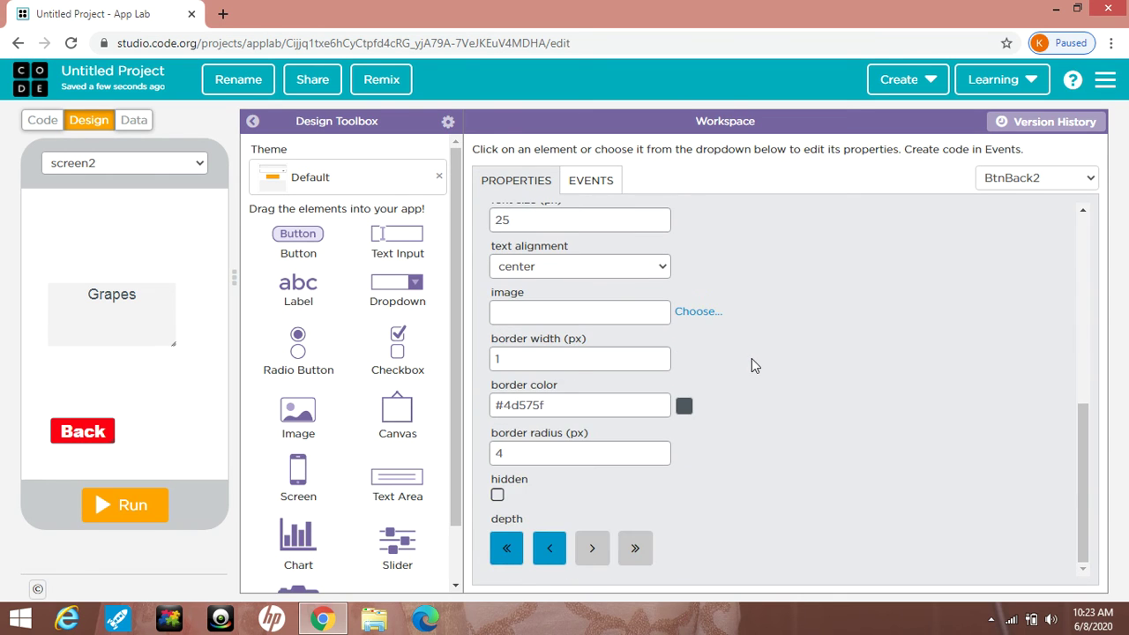
scroll(747, 359, "up", 6)
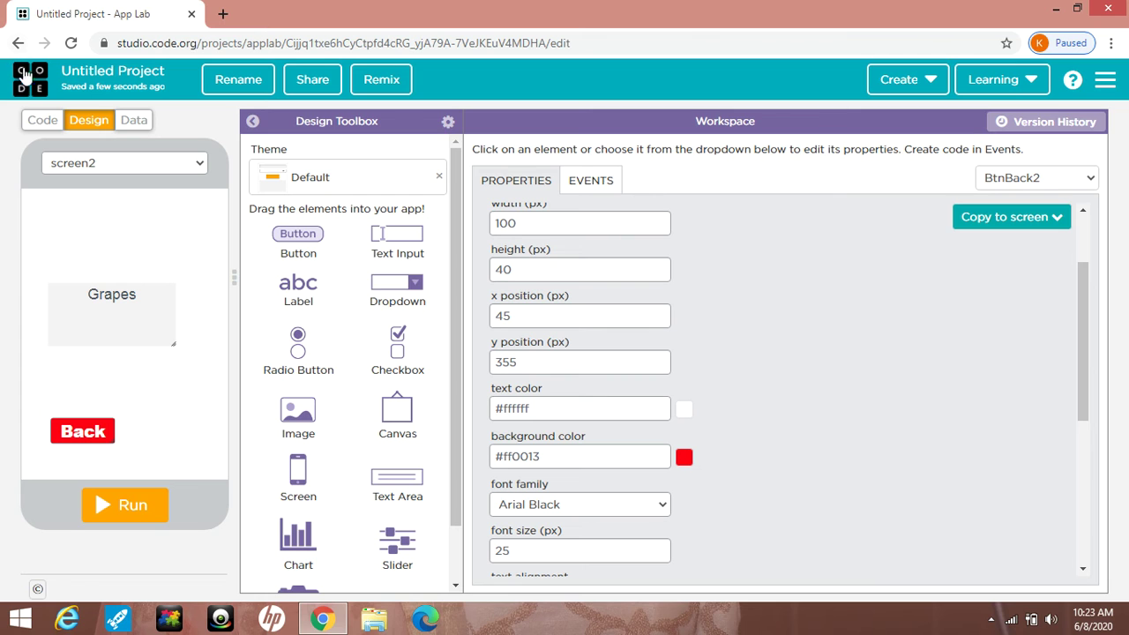
left_click(48, 125)
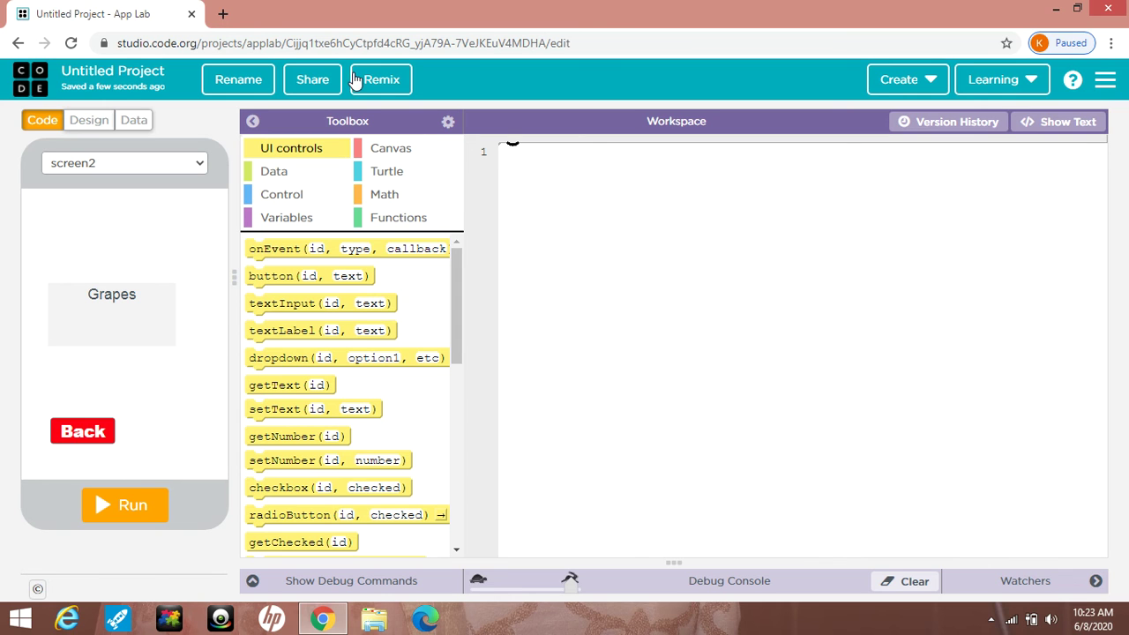
mouse_move(273, 251)
left_mouse_down()
mouse_move(450, 212)
mouse_move(541, 172)
mouse_move(529, 161)
left_mouse_up()
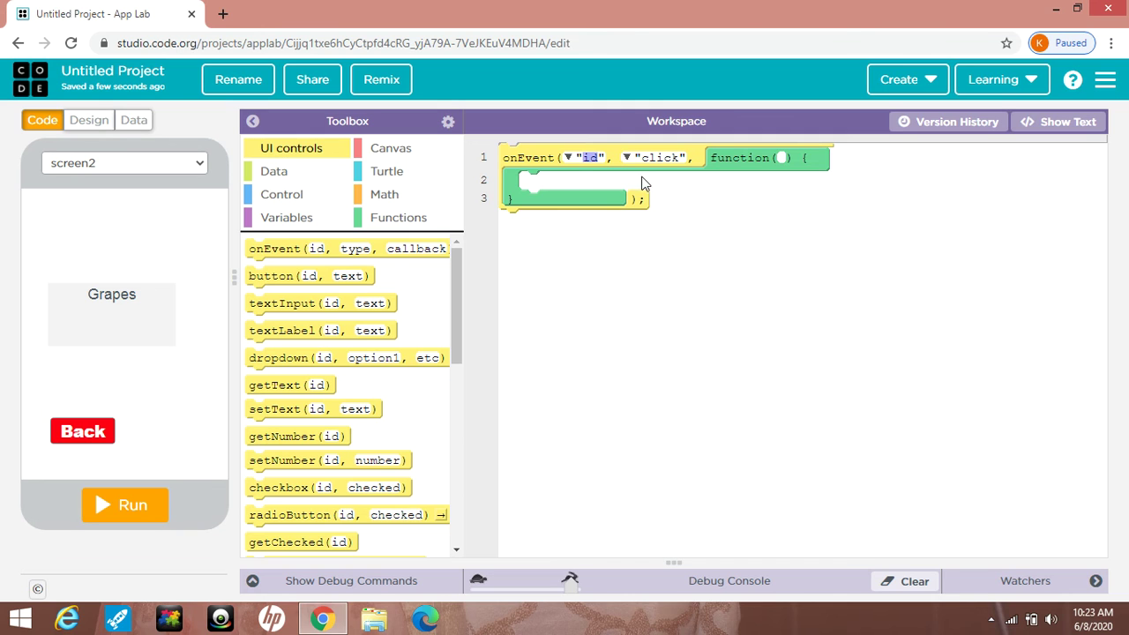
left_click(569, 159)
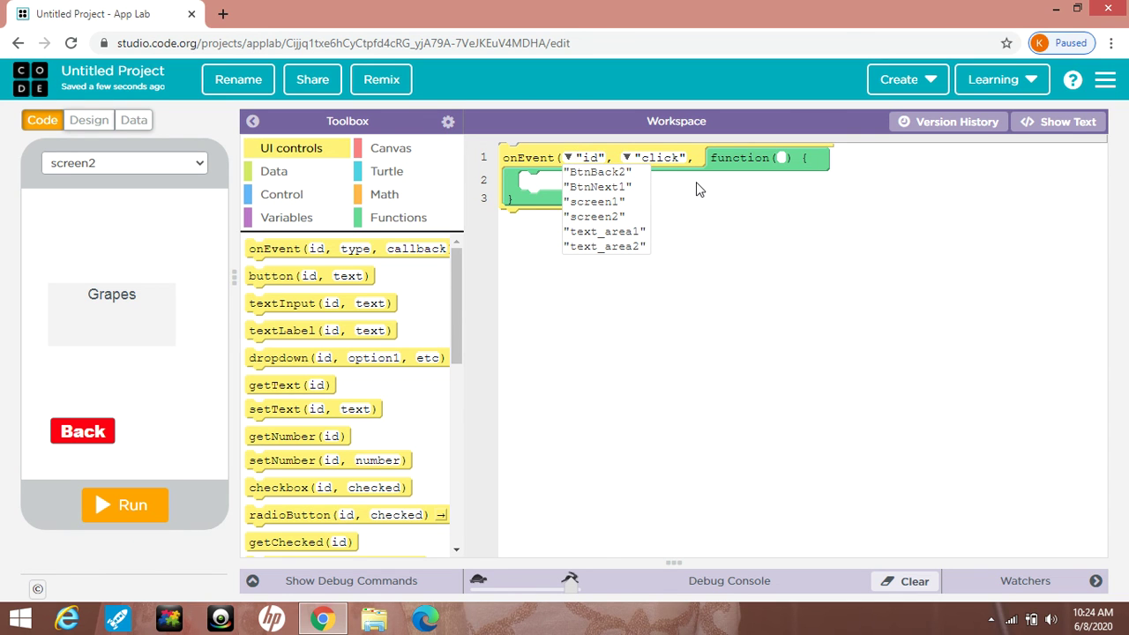
left_click(636, 172)
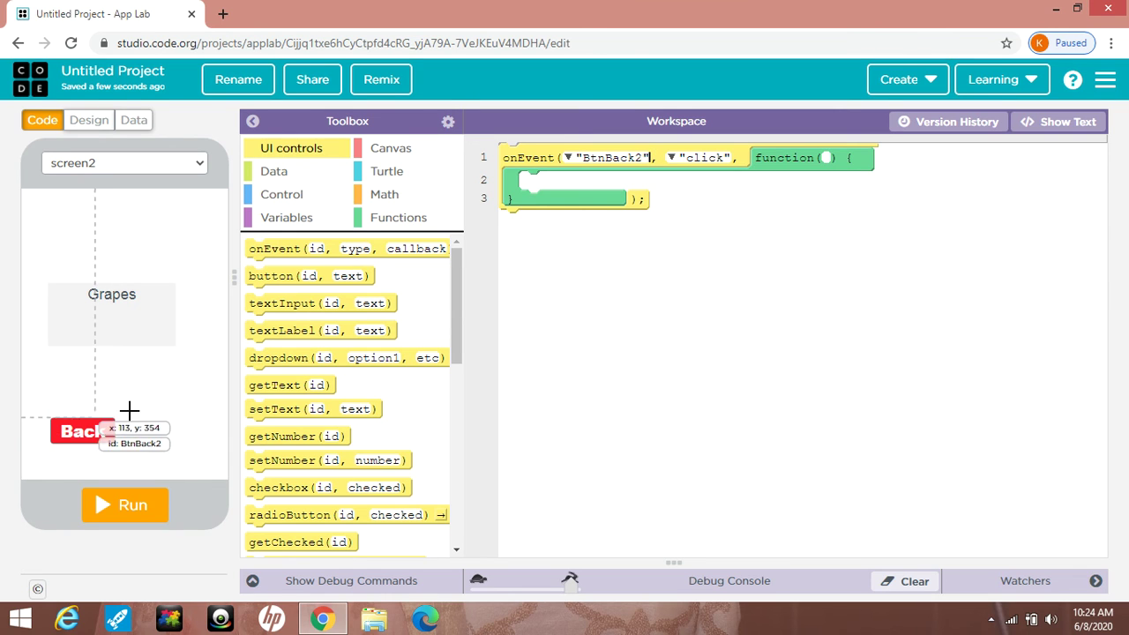
left_click_drag(452, 349, 436, 540)
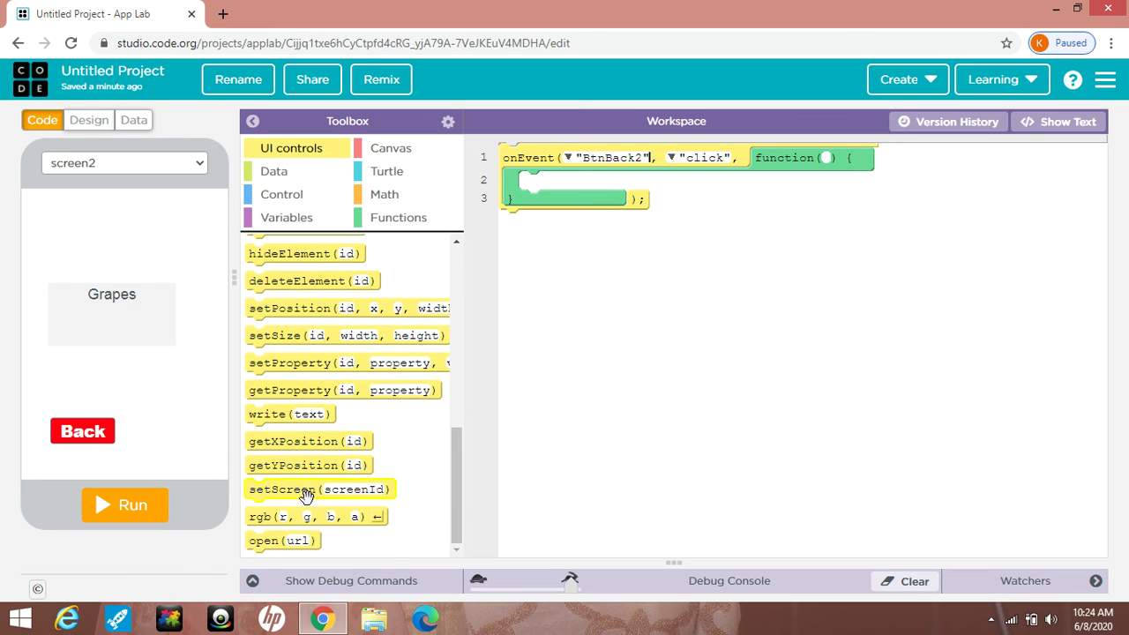
left_click_drag(286, 491, 554, 188)
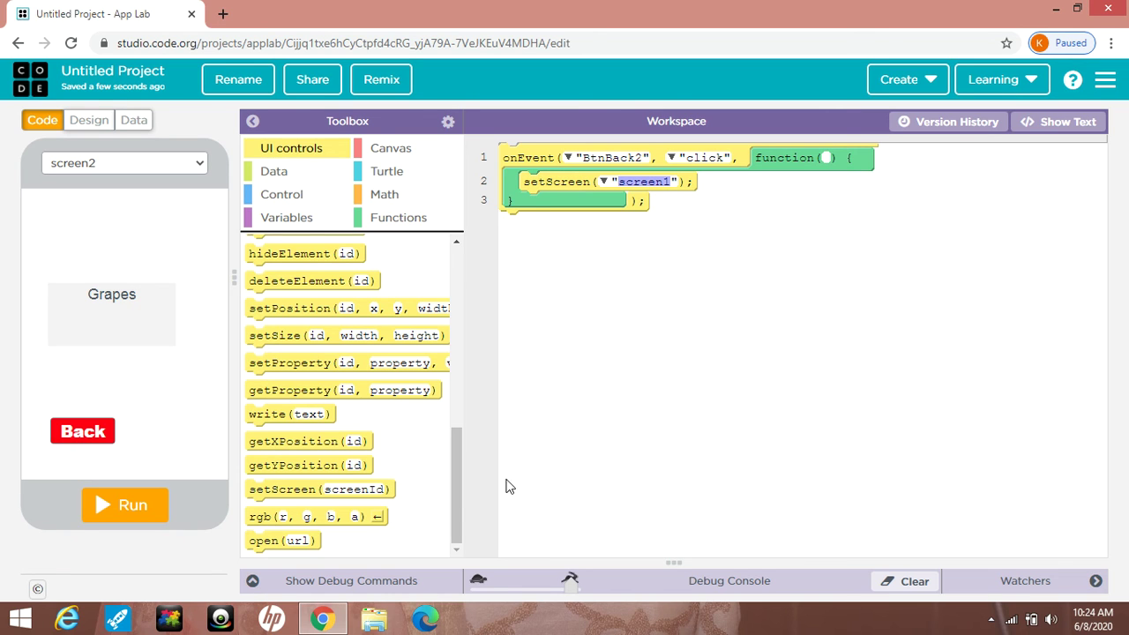
- Add a second onEvent block below the BtnBack2 handler, responding to a click on screen1's BtnNext1 button
left_click_drag(455, 494, 642, 225)
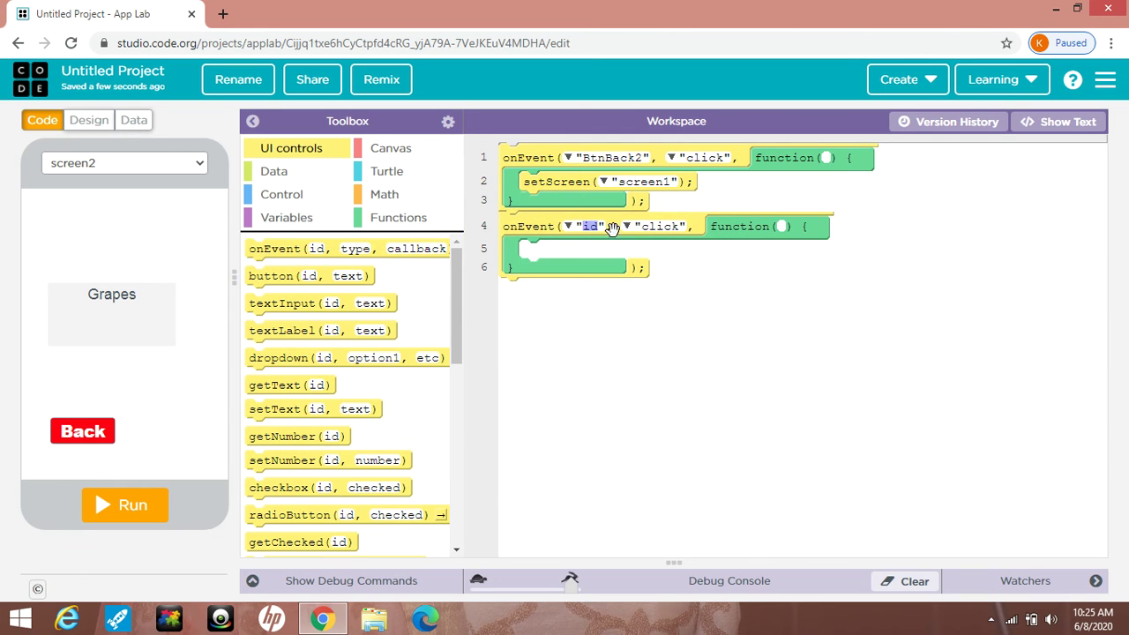
left_click(190, 163)
left_click(193, 182)
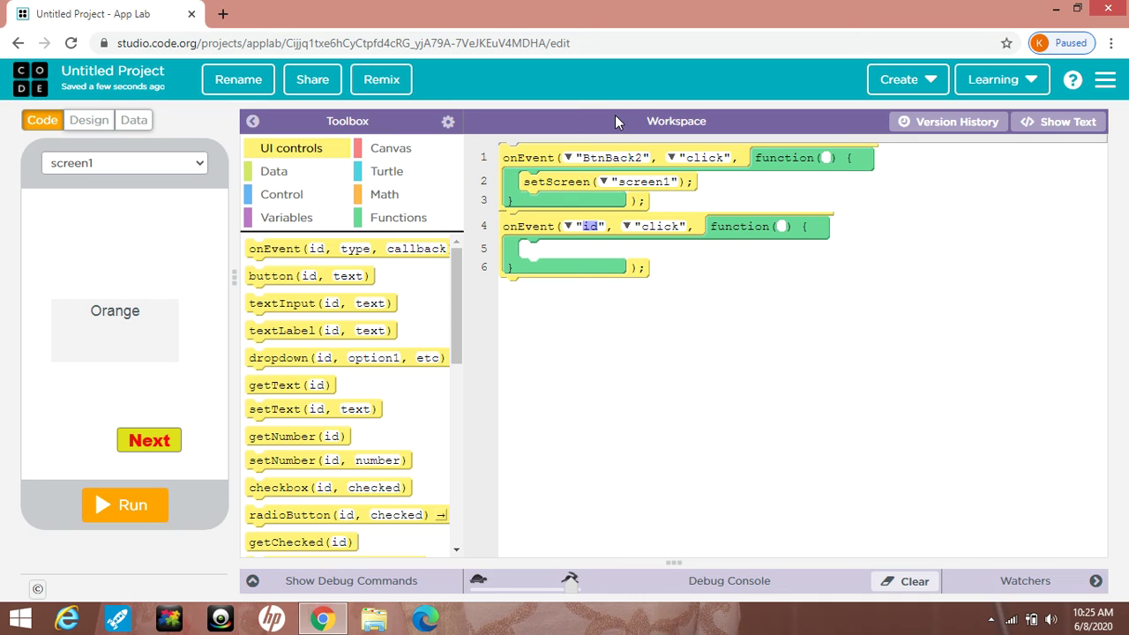
left_click(569, 227)
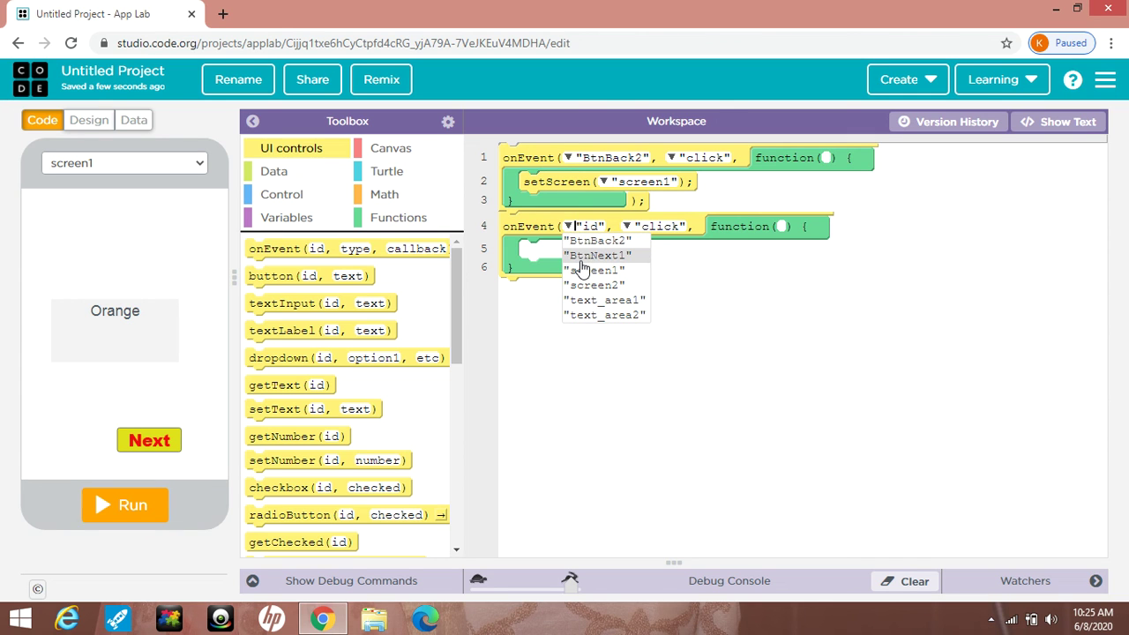
left_click(582, 256)
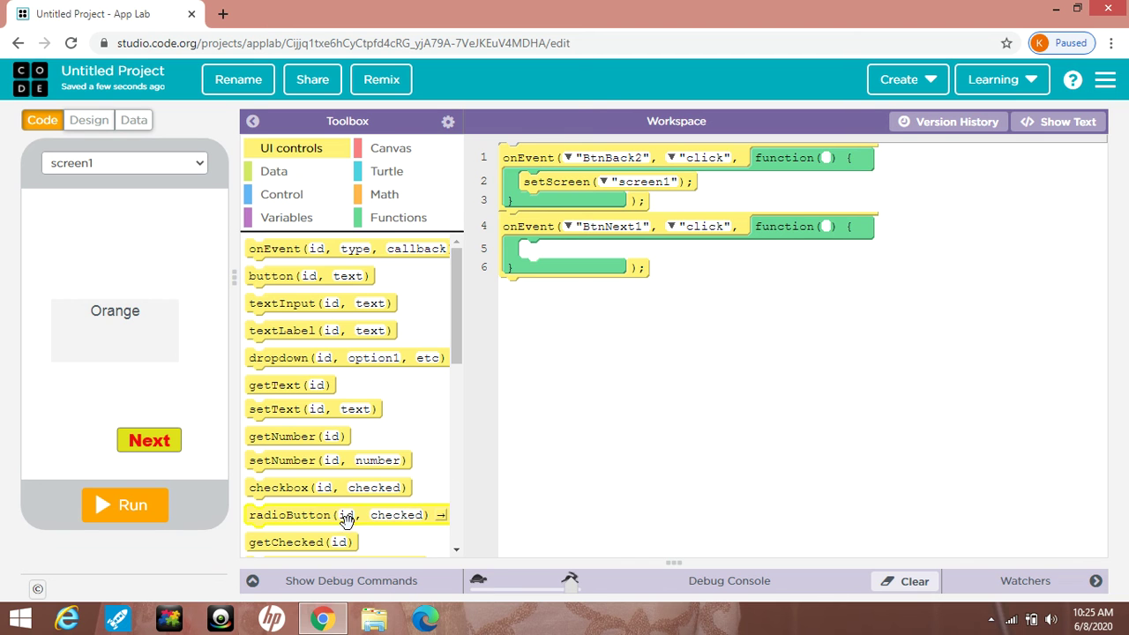
- Place a setScreen command inside the BtnNext1 click handler and set its target to screen2
scroll(401, 448, "down", 1)
scroll(396, 449, "down", 4)
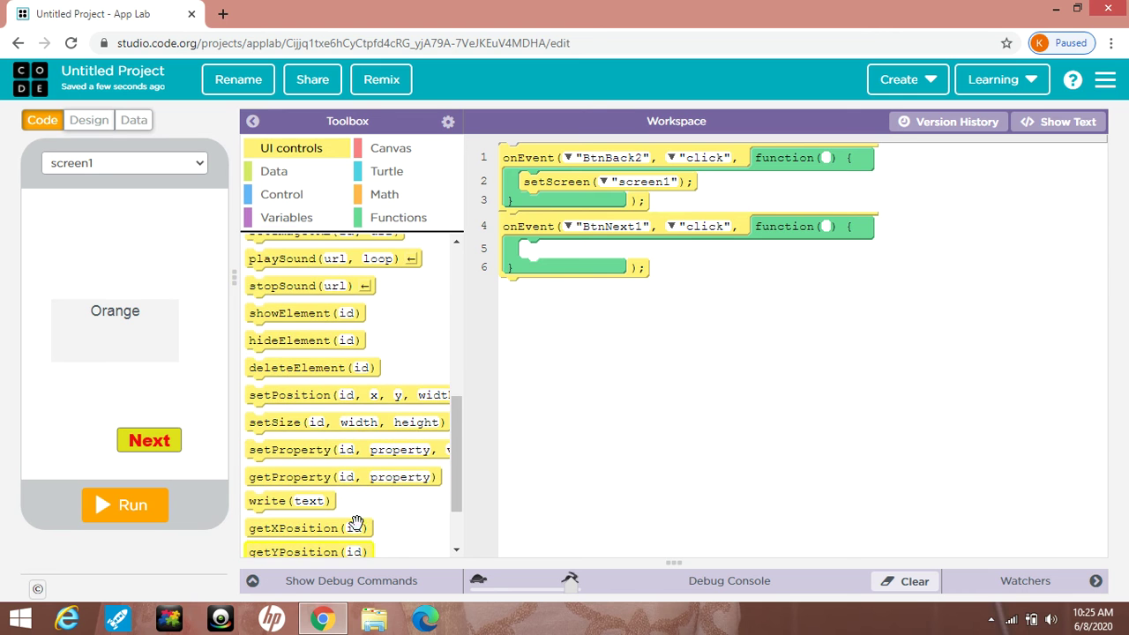
scroll(355, 525, "down", 1)
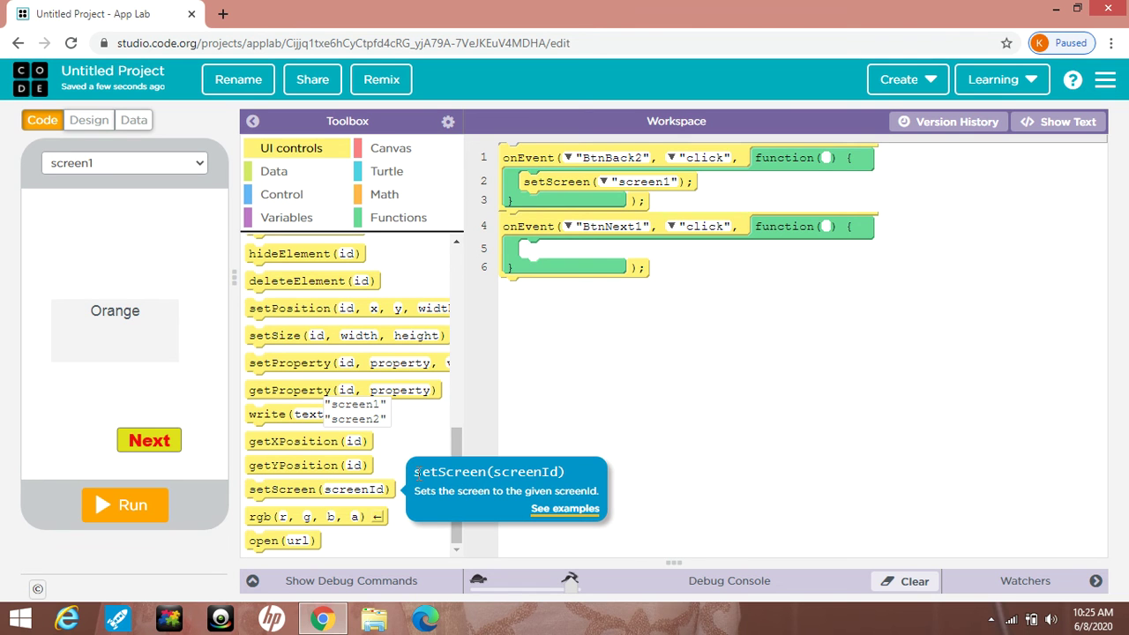
left_click_drag(309, 489, 577, 255)
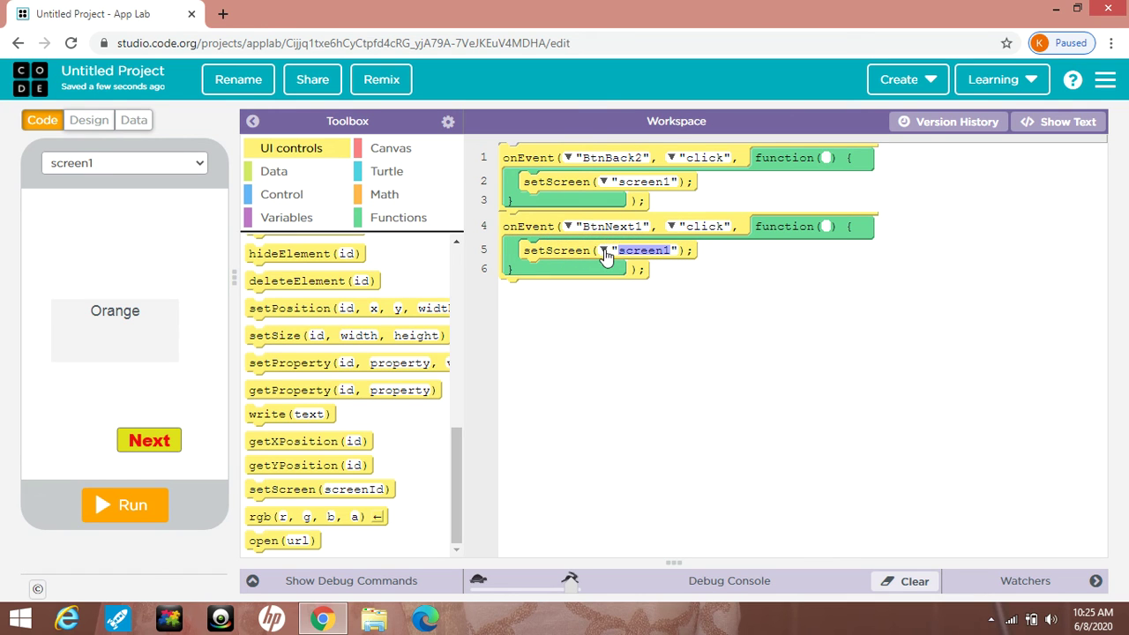
left_click(603, 250)
left_click(615, 278)
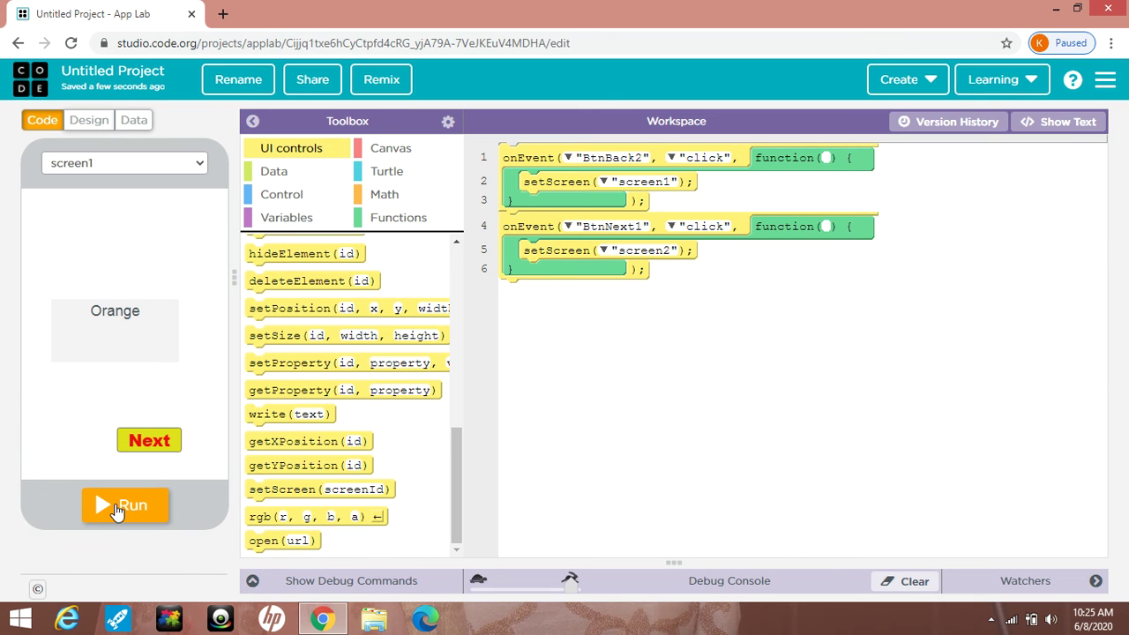
- Run the app and test the Next and Back buttons between the Orange and Grapes screens
left_click(118, 513)
left_click(118, 513)
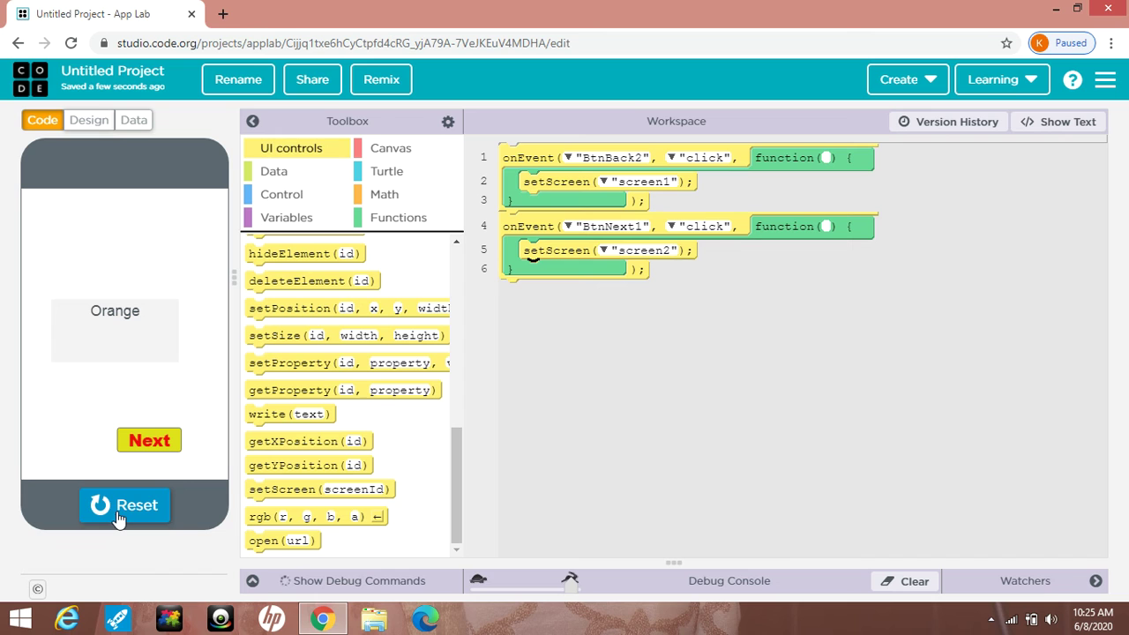
left_click(140, 449)
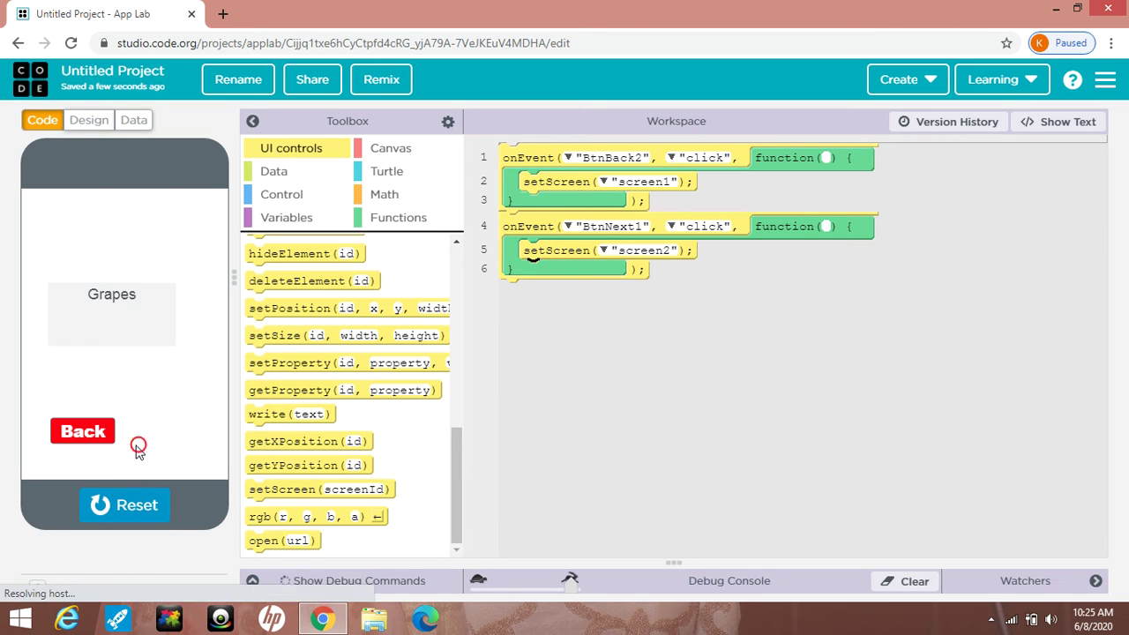
left_click(84, 431)
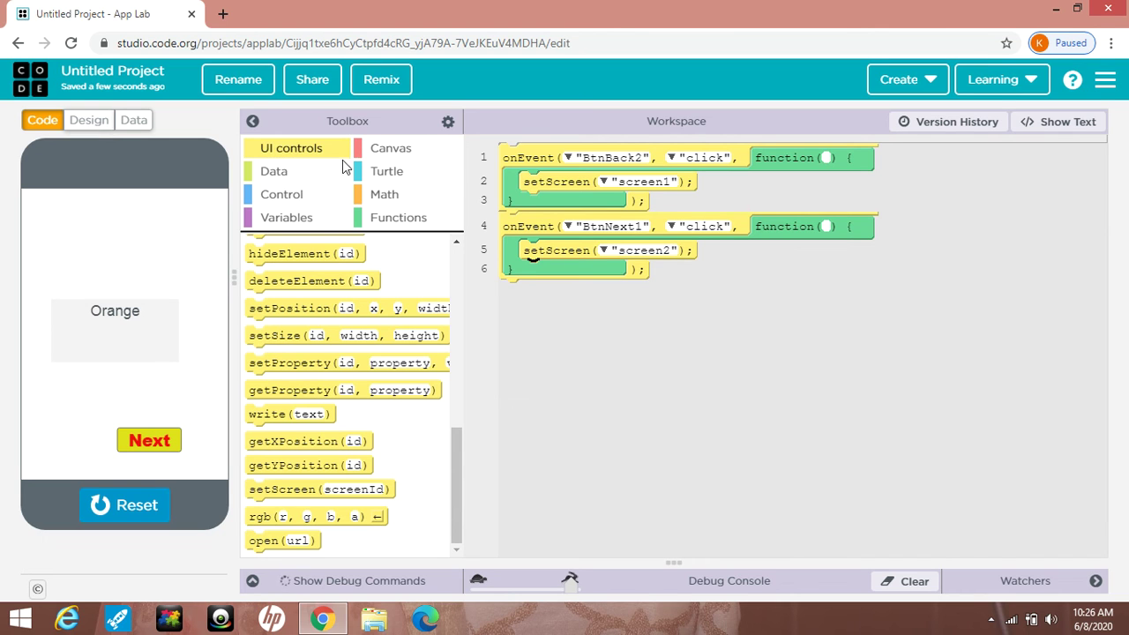
- In the screen1 design, place an image element above the Orange text at about x 40, y 35
left_click(86, 122)
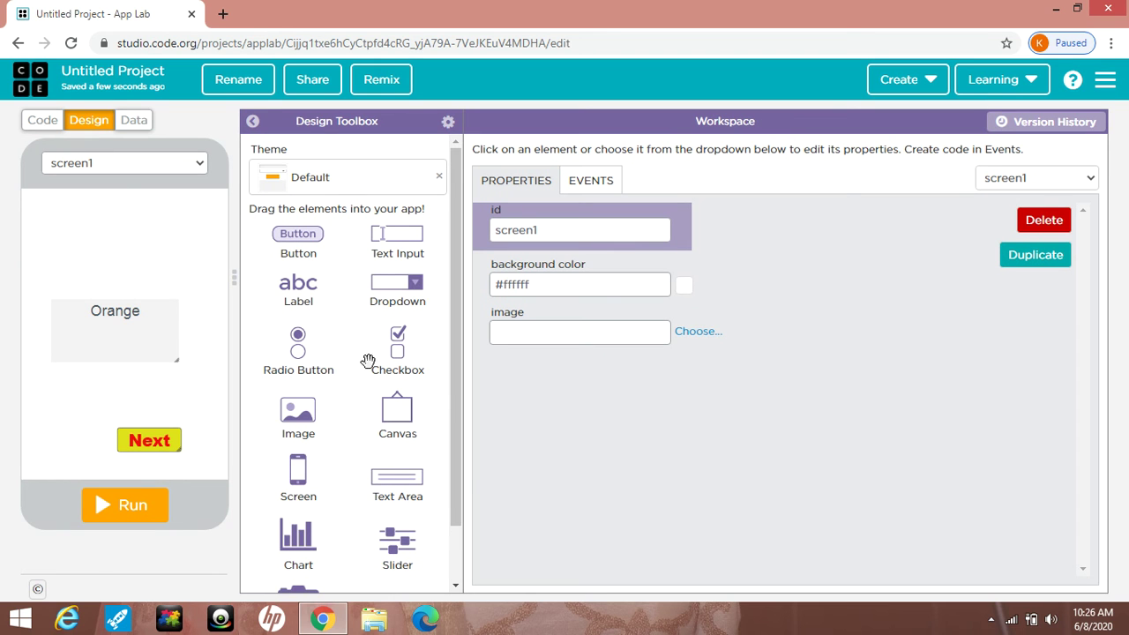
left_click_drag(460, 485, 460, 579)
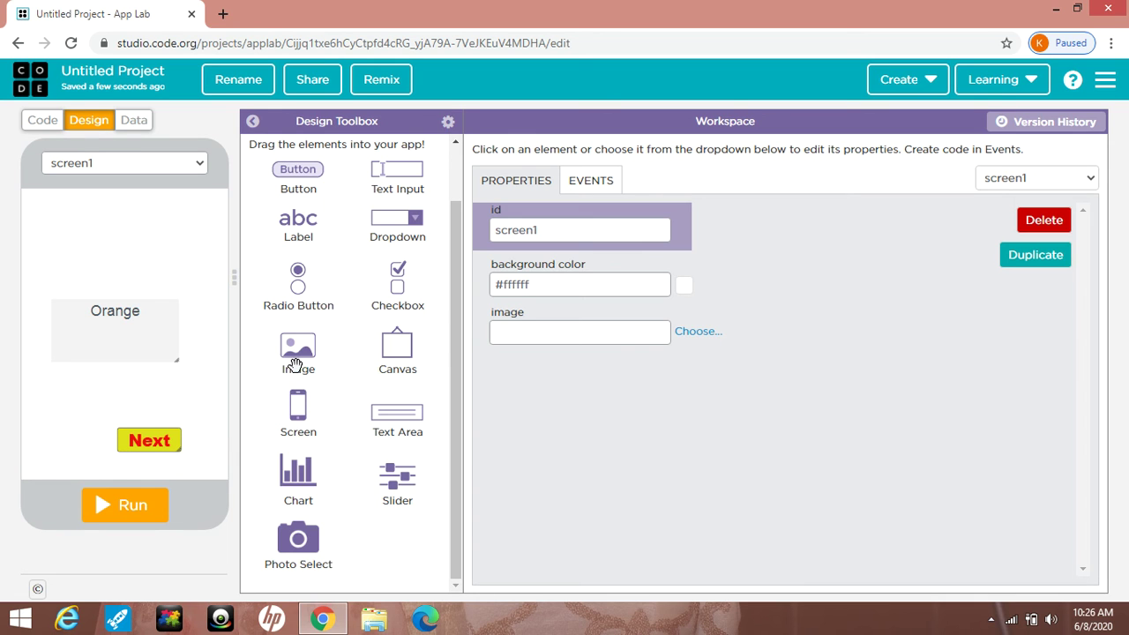
left_click_drag(298, 350, 80, 221)
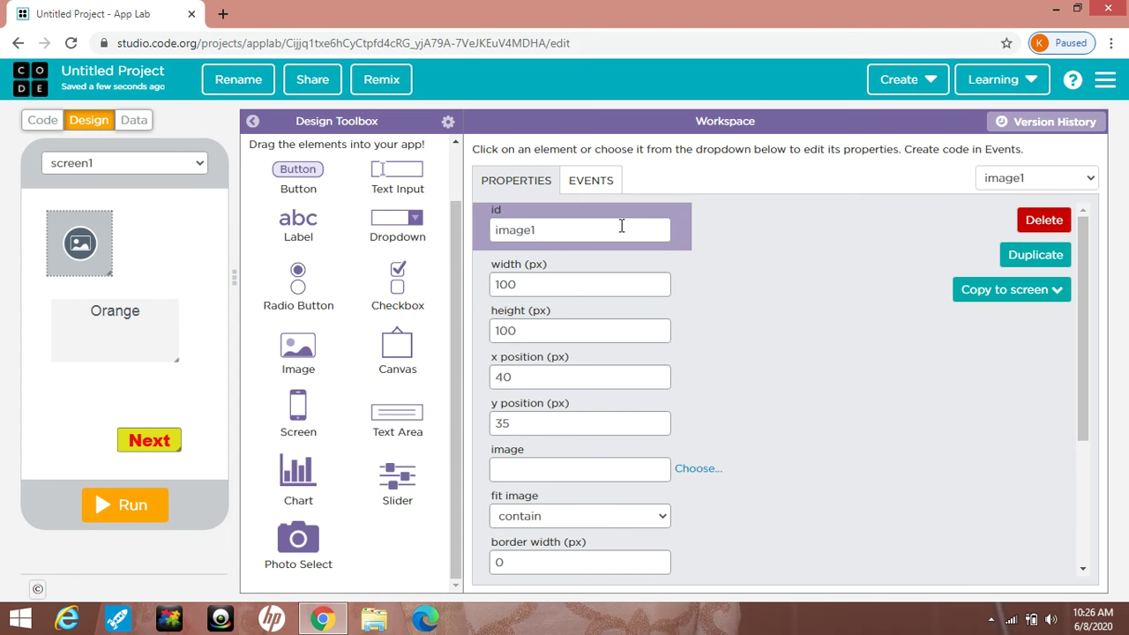
- Upload the Orange picture from the Desktop and assign Orange.jpg to the image element on screen1
scroll(594, 291, "down", 2)
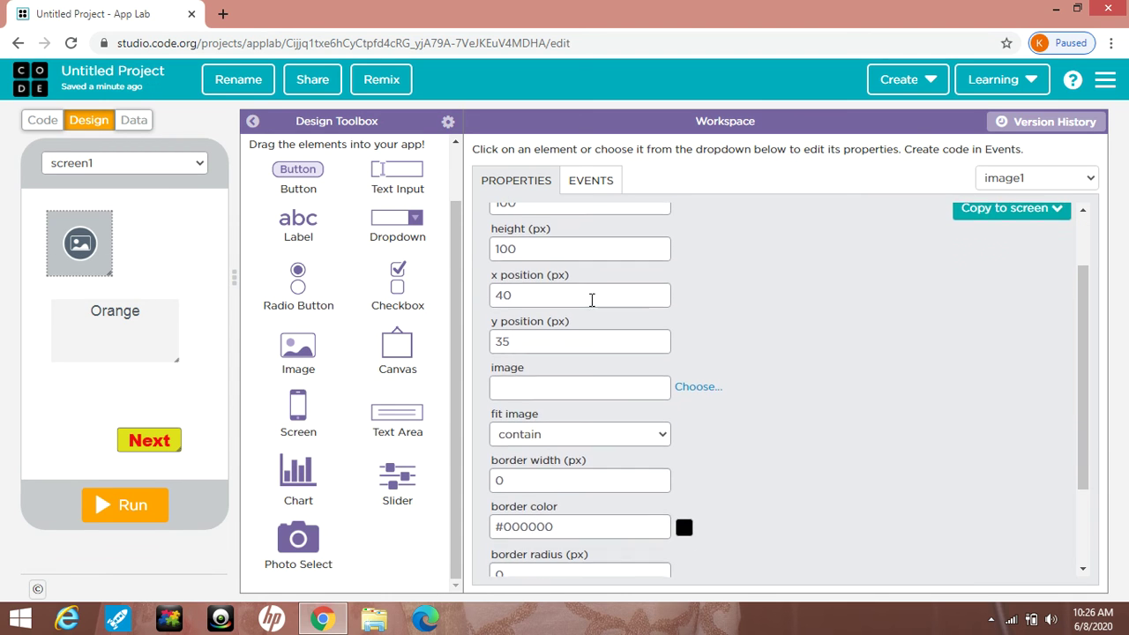
scroll(592, 311, "down", 1)
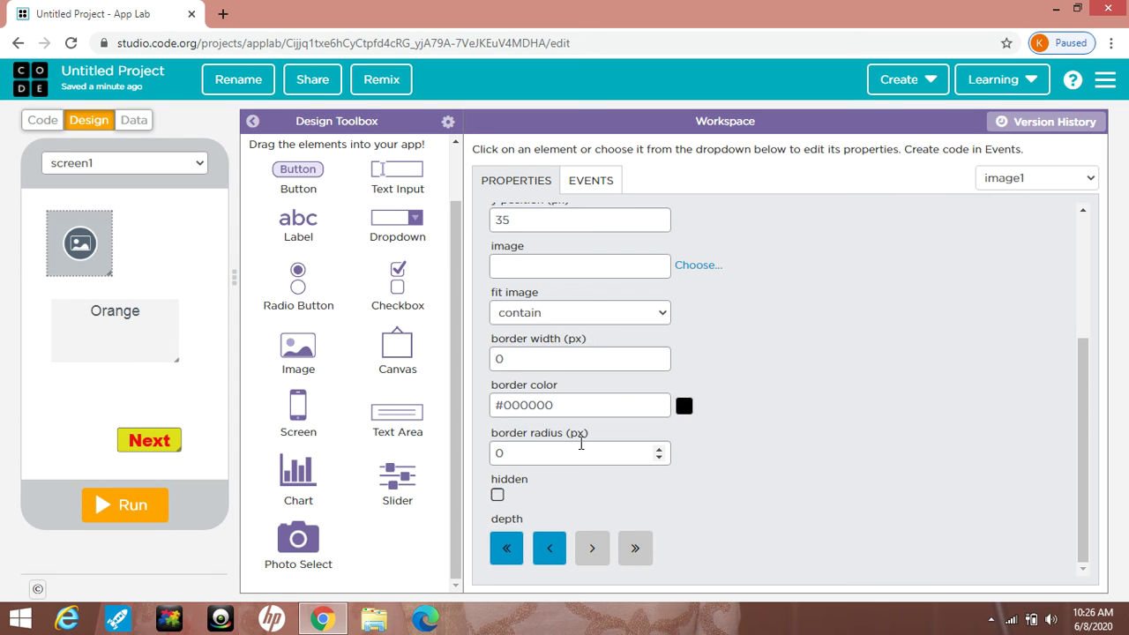
scroll(583, 442, "up", 2)
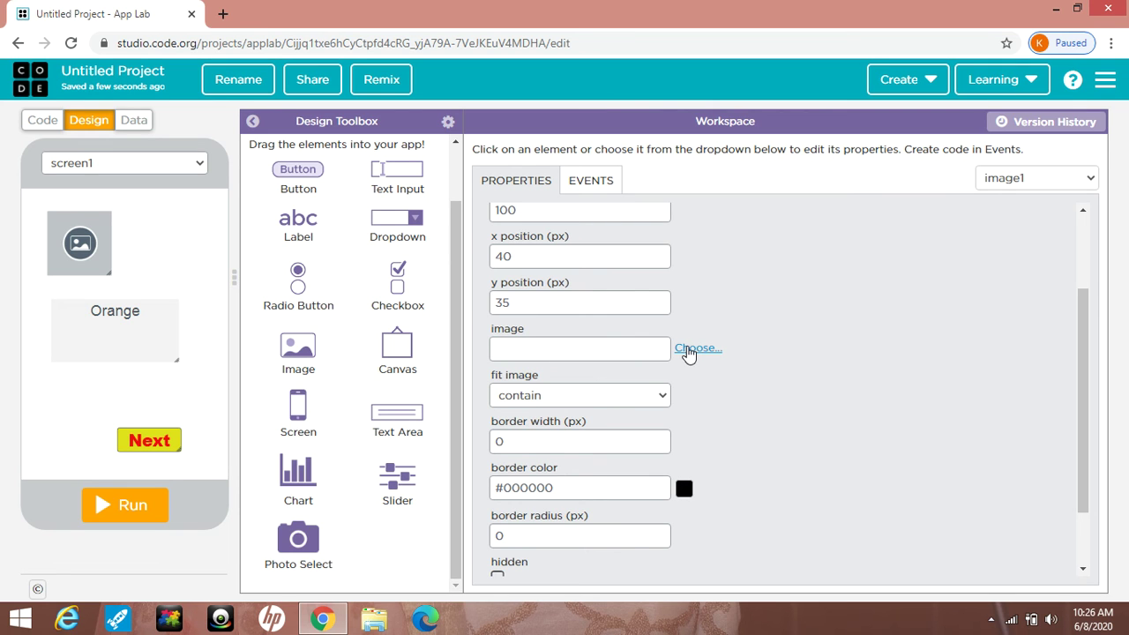
left_click(688, 350)
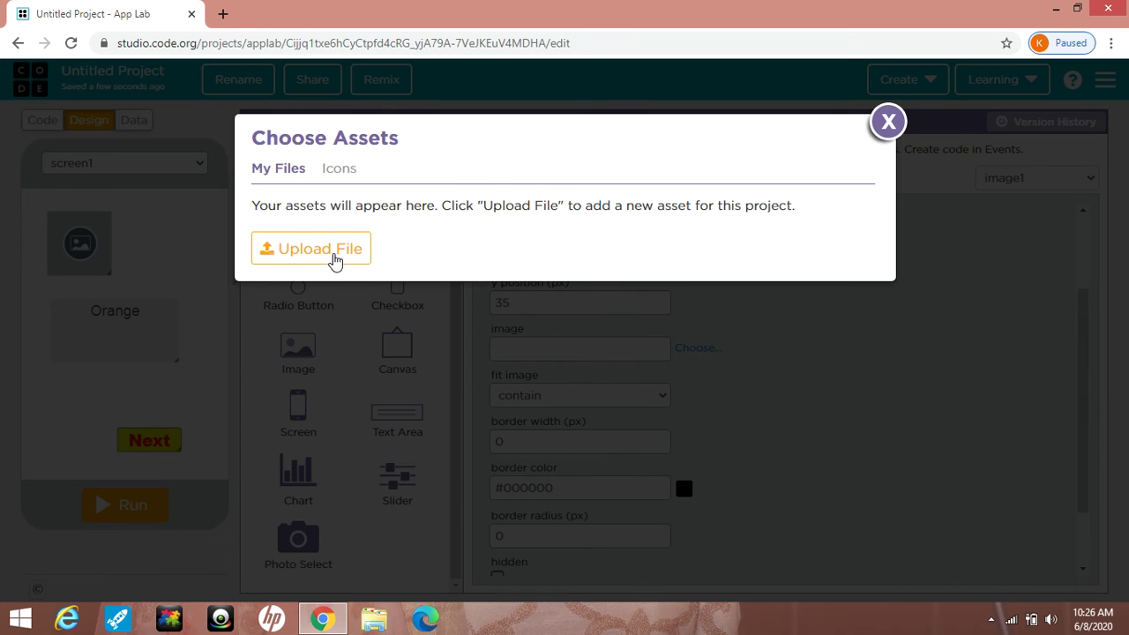
left_click(334, 256)
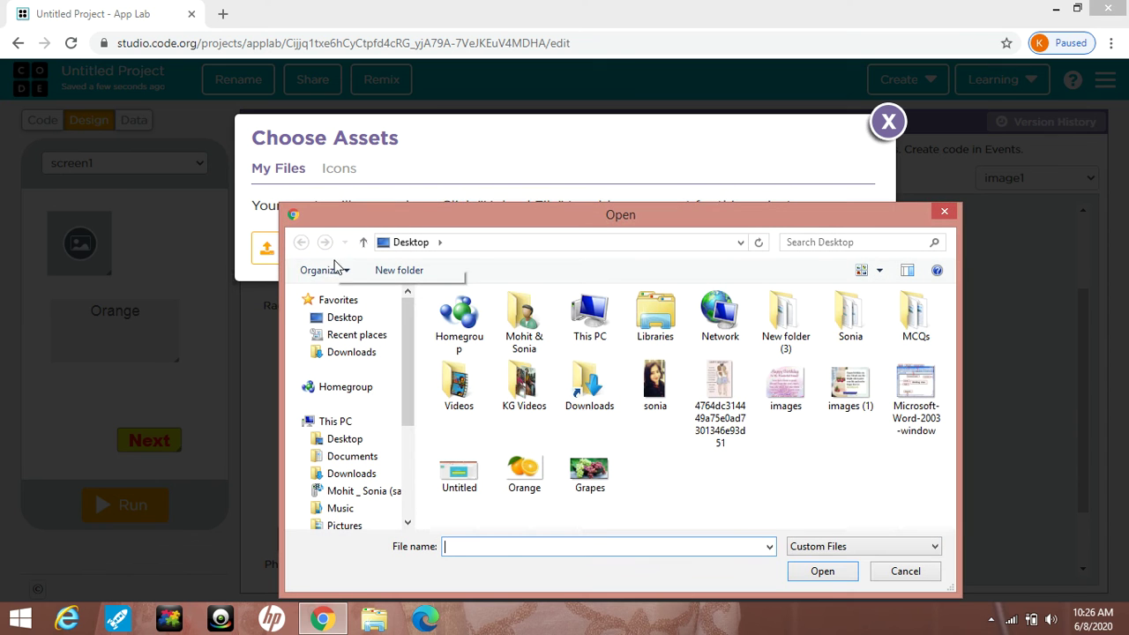
left_click(344, 319)
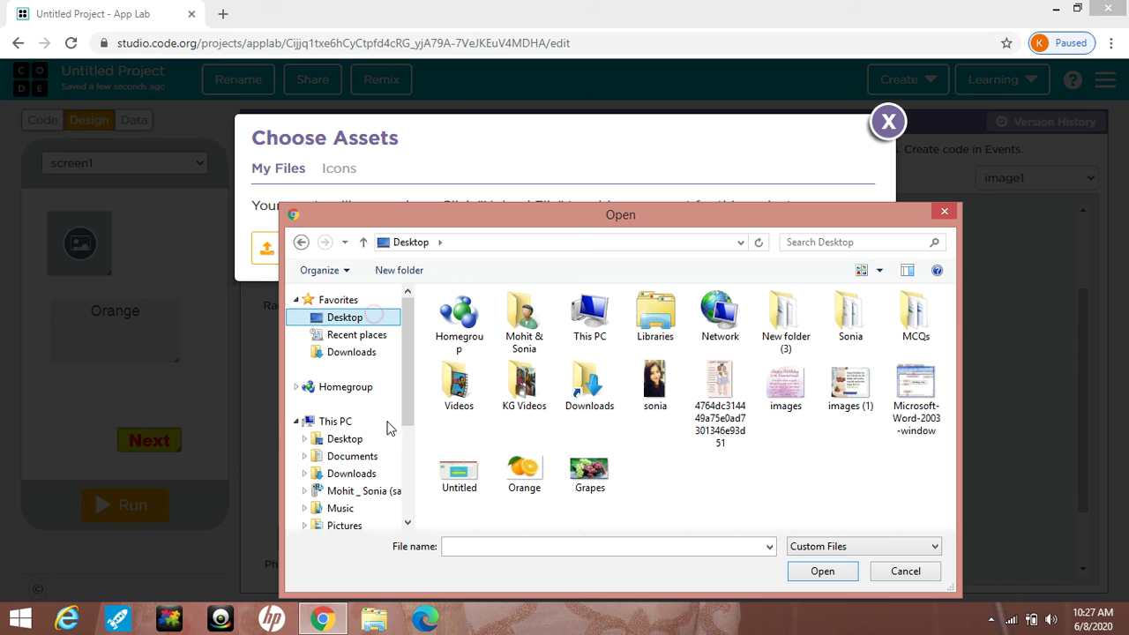
left_click(530, 476)
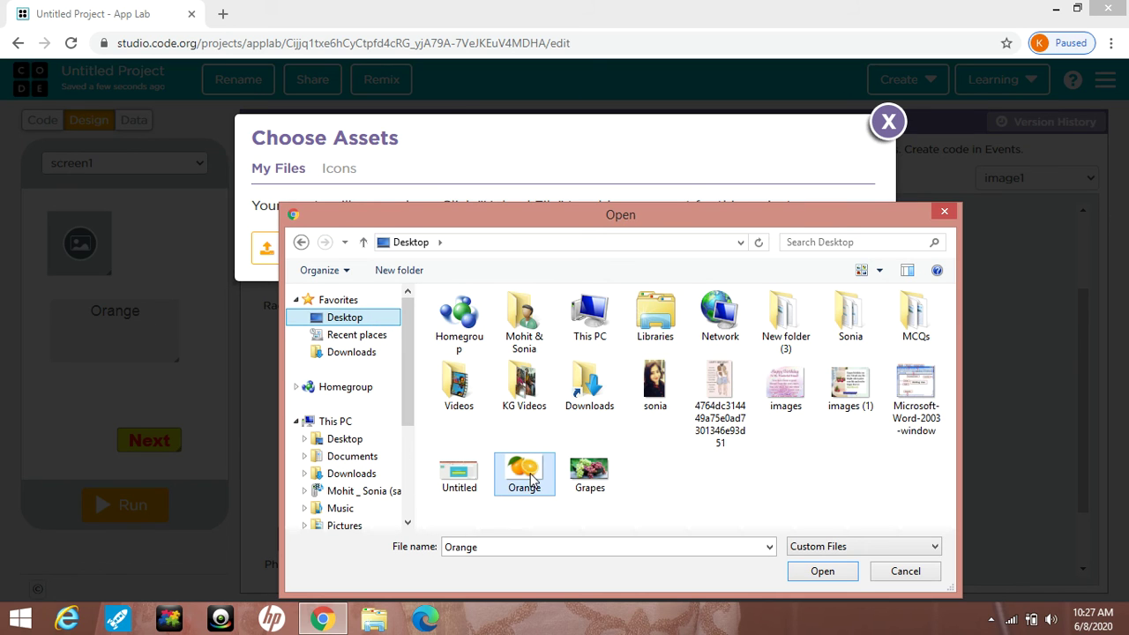
left_click(824, 570)
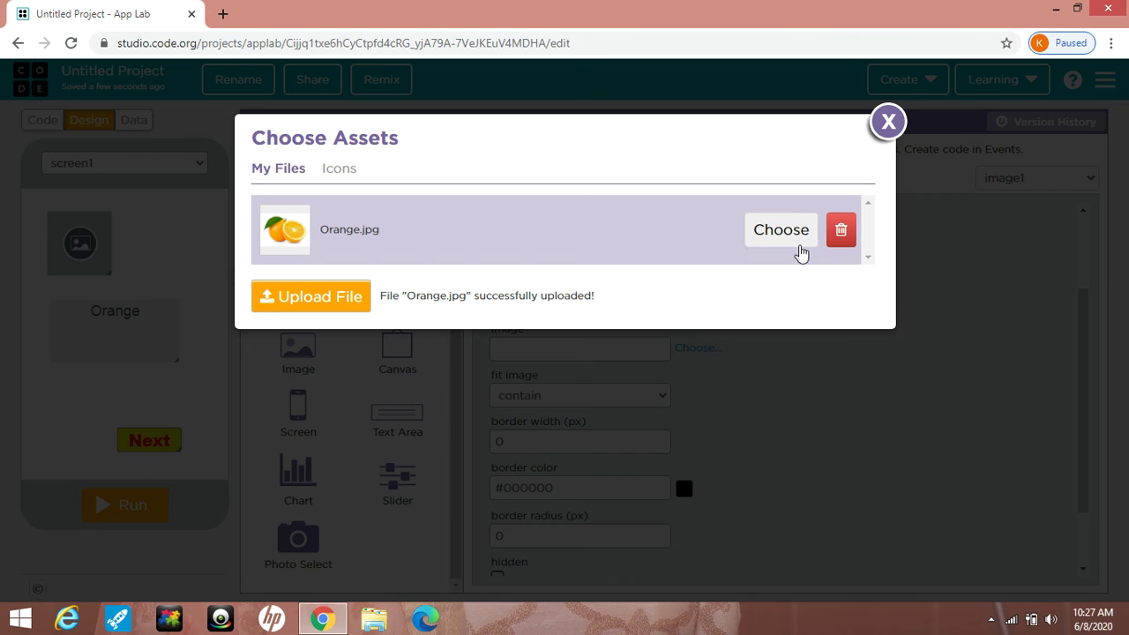
left_click(797, 243)
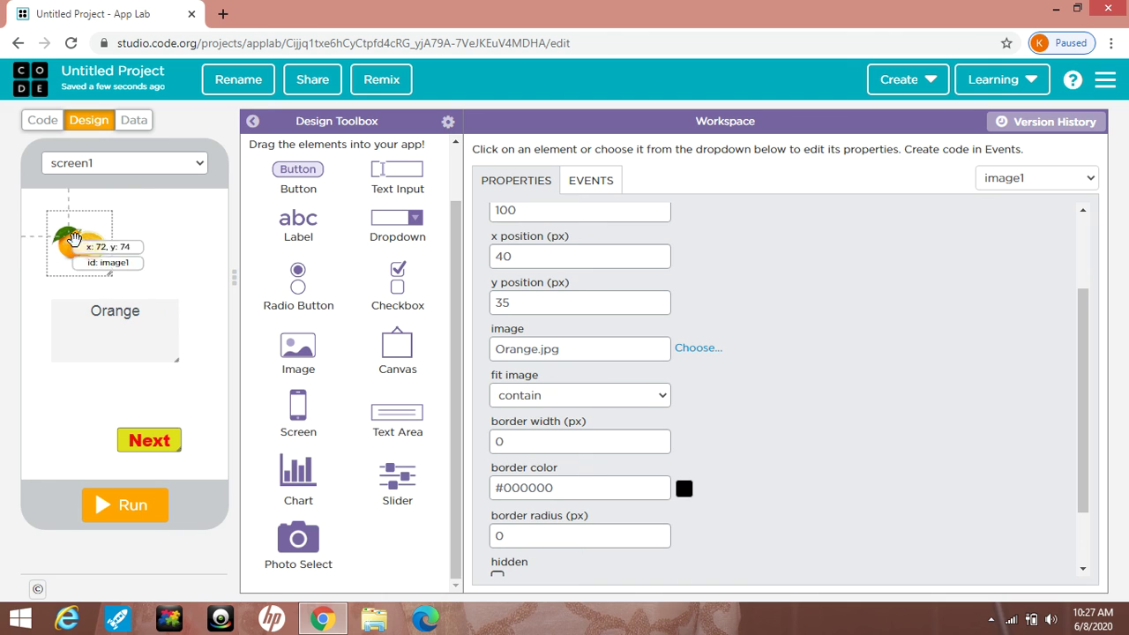
- Set the width of the orange picture on screen1 to 200 px
scroll(562, 394, "down", 2)
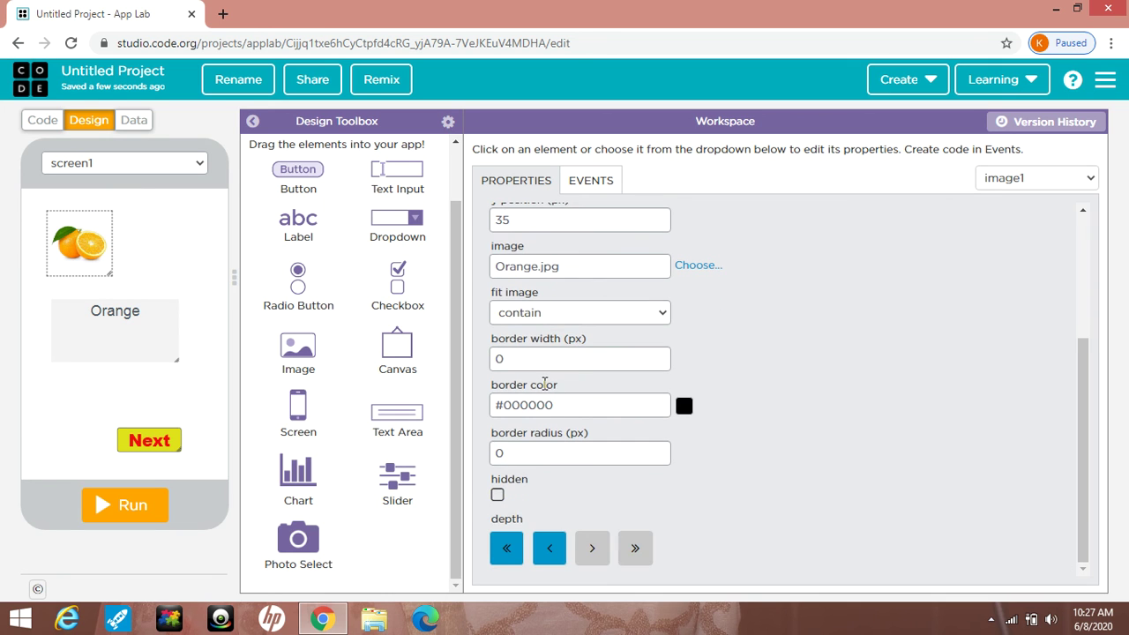
scroll(555, 388, "up", 4)
left_click(498, 284)
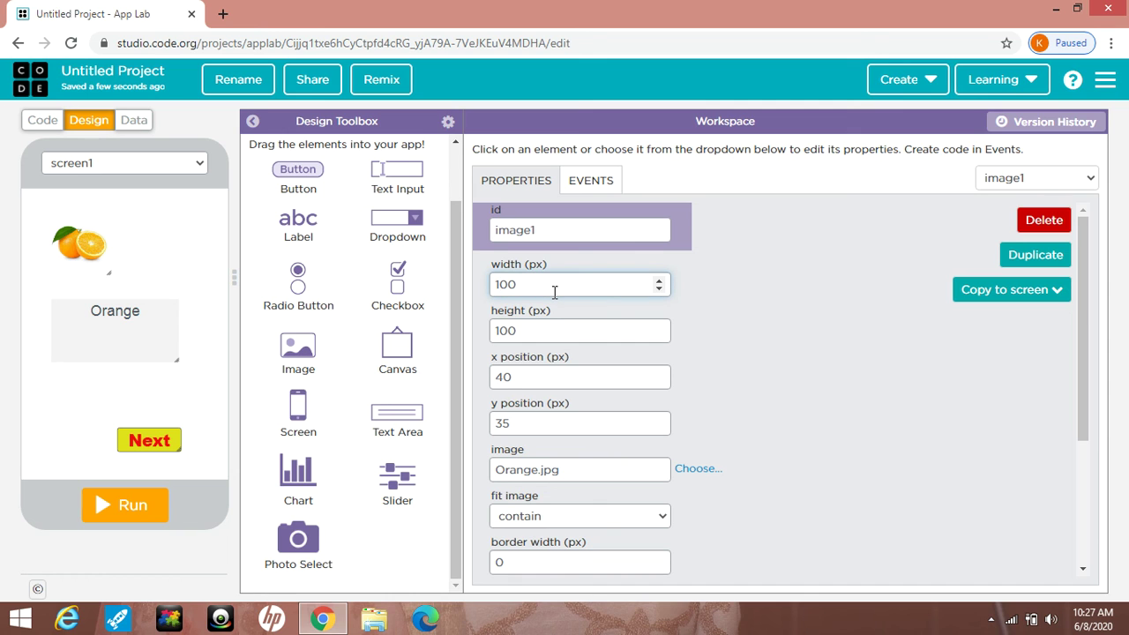
key("Delete")
key("Delete")
key("Delete")
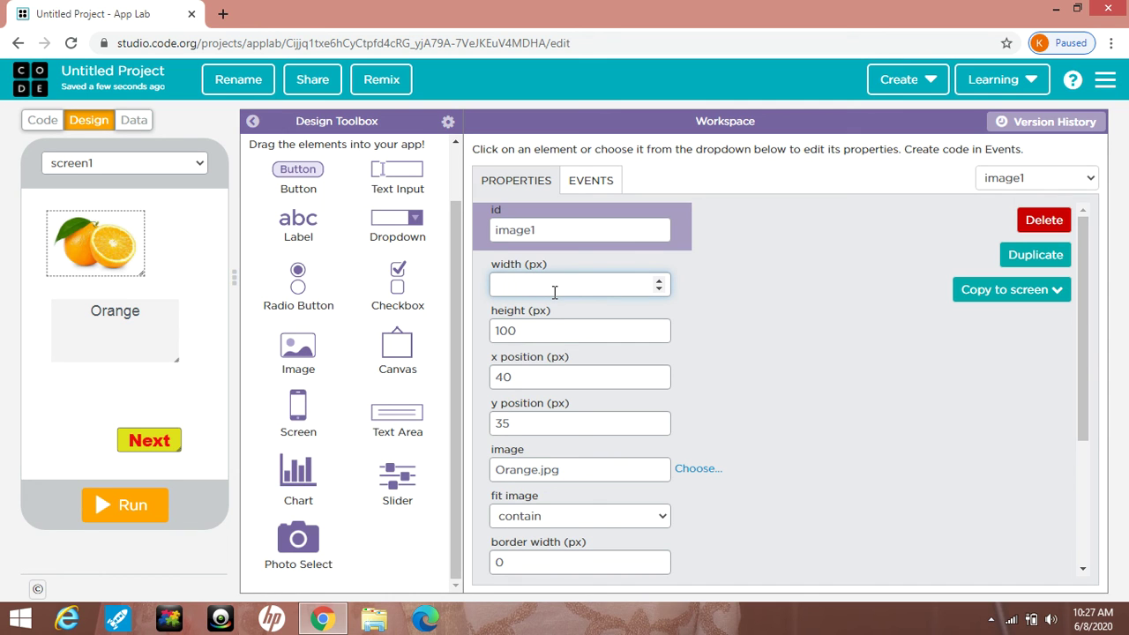
type("200")
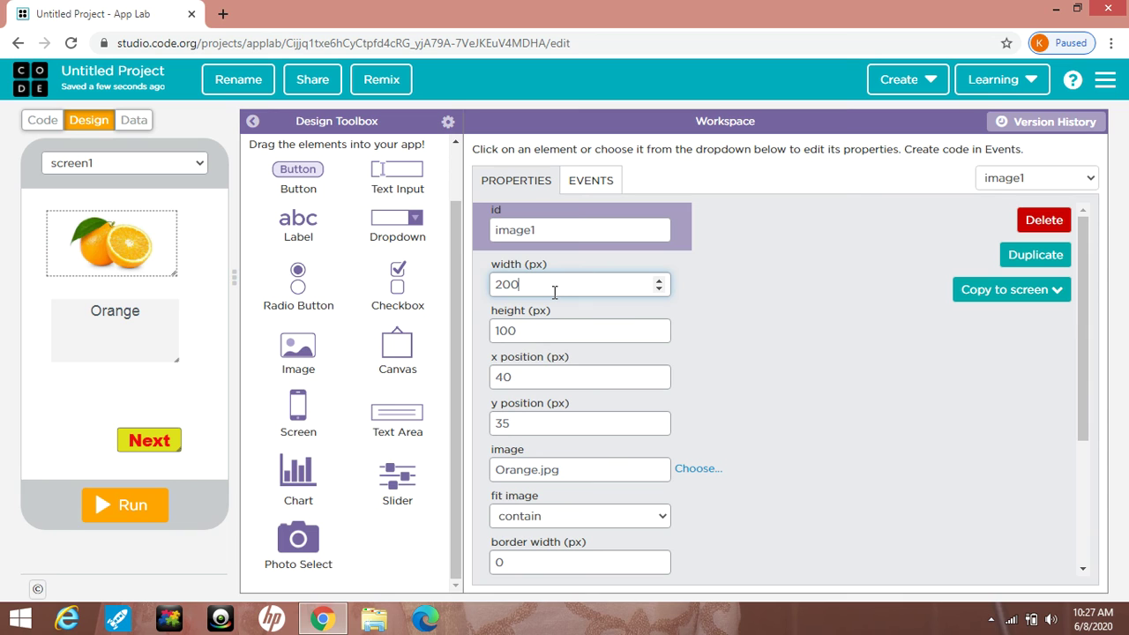
left_click(856, 365)
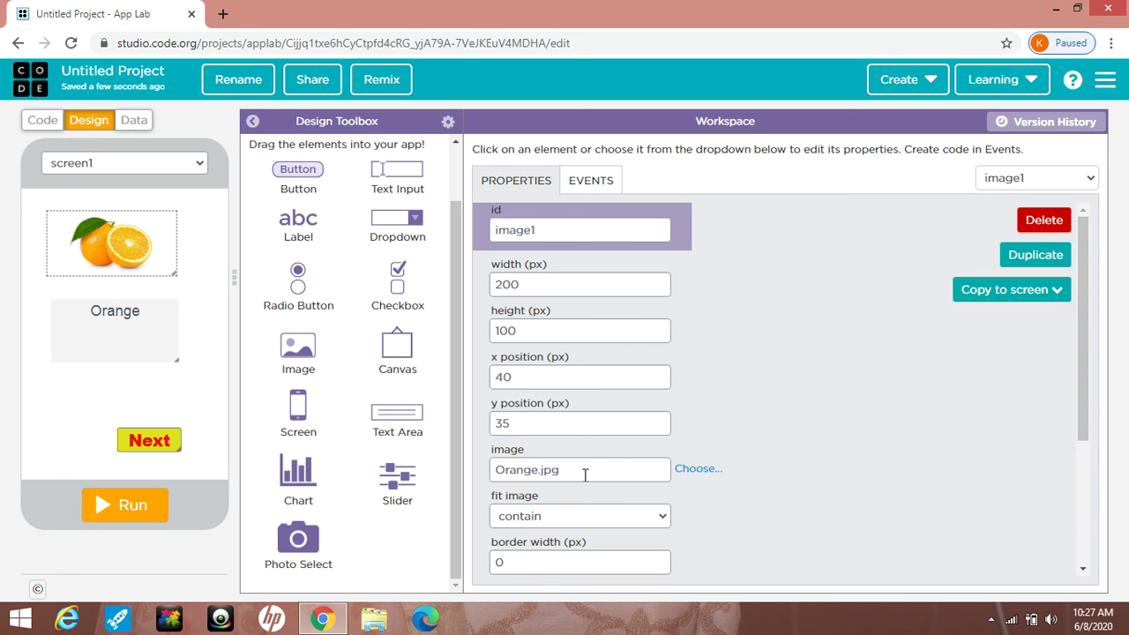
- Switch the design to screen2 and place an image element above the Grapes text at about x 40, y 20
left_click(195, 162)
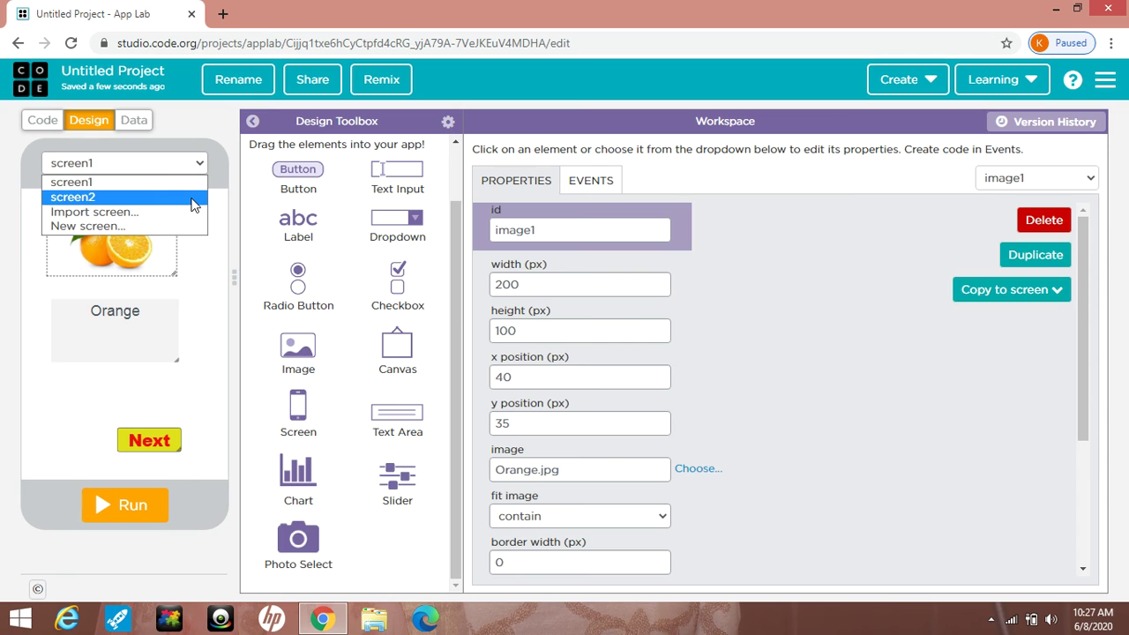
left_click(193, 201)
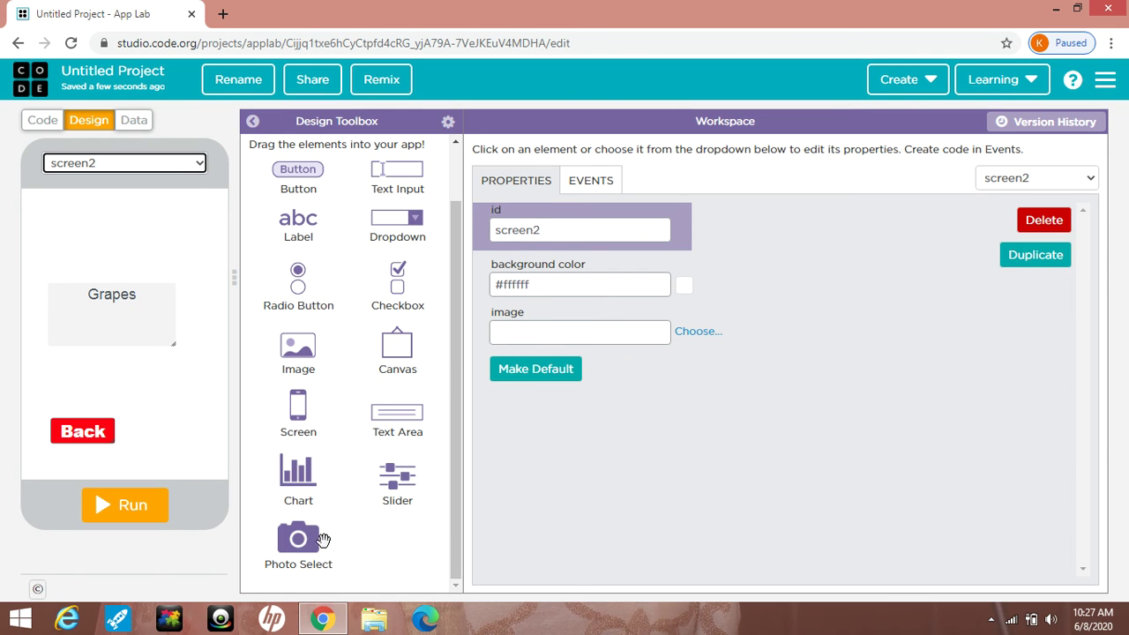
left_click_drag(298, 348, 78, 213)
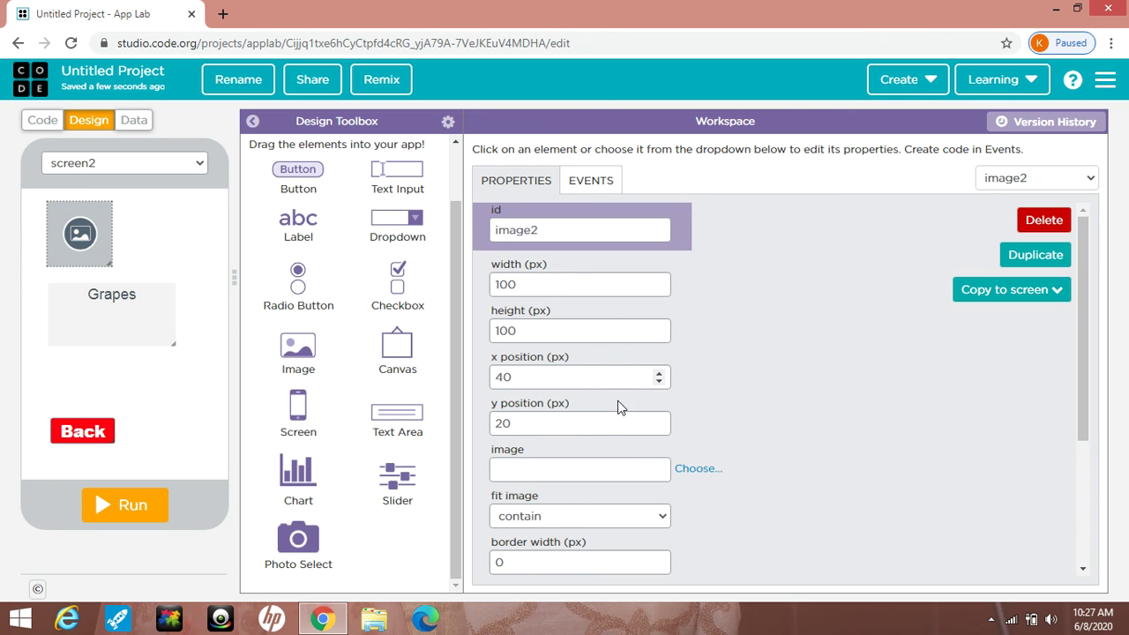
- Assign the already uploaded Orange.jpg to the image element on screen2
left_click(690, 471)
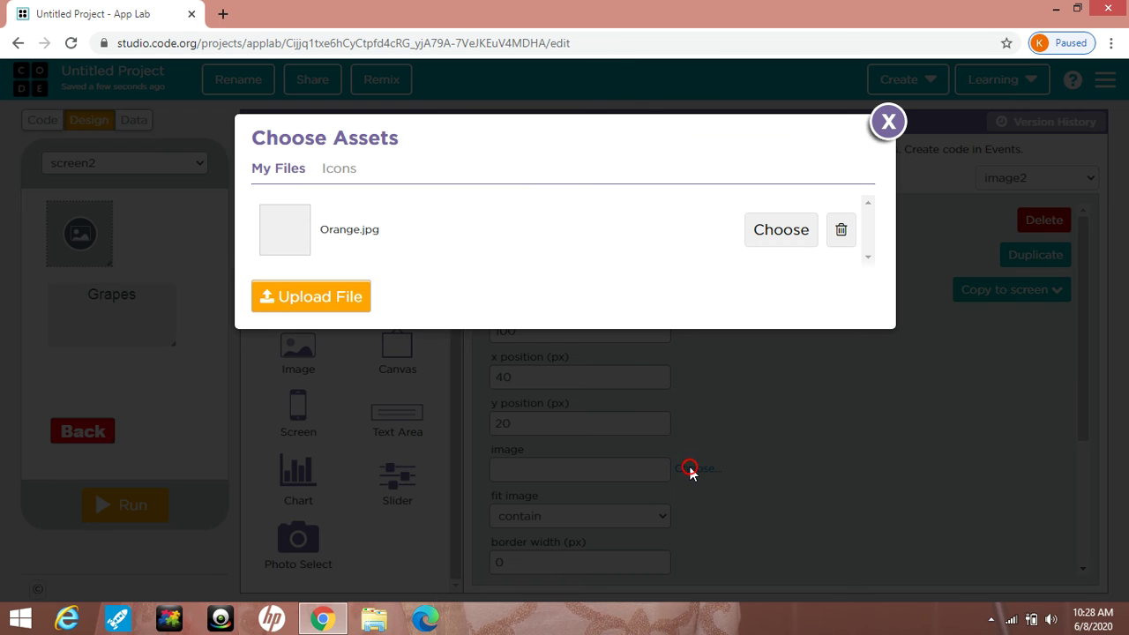
left_click(779, 231)
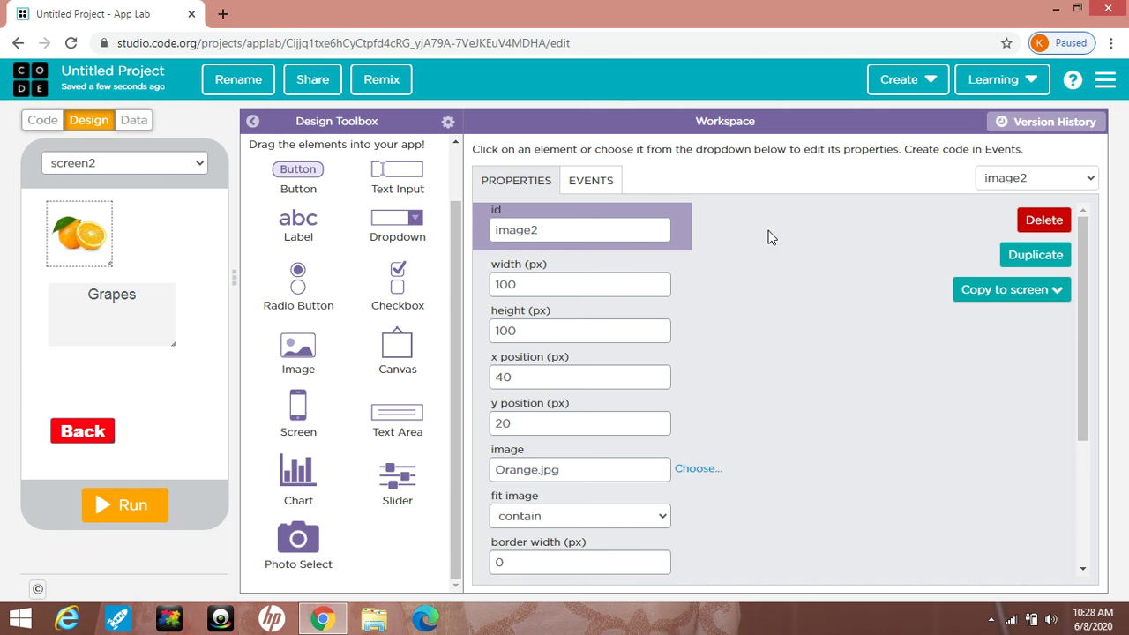
- Replace Orange.jpg in the image element on screen2 with the Grapes picture uploaded from the Desktop, Grapes.jpg
left_click(595, 477)
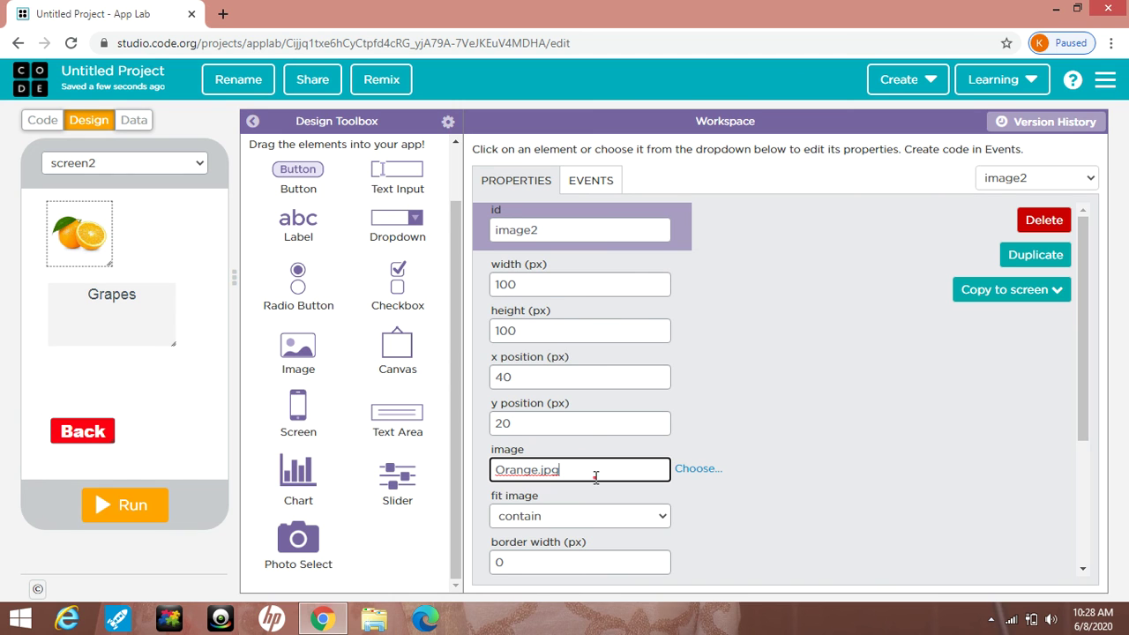
key("BackSpace")
key("BackSpace")
key("BackSpace")
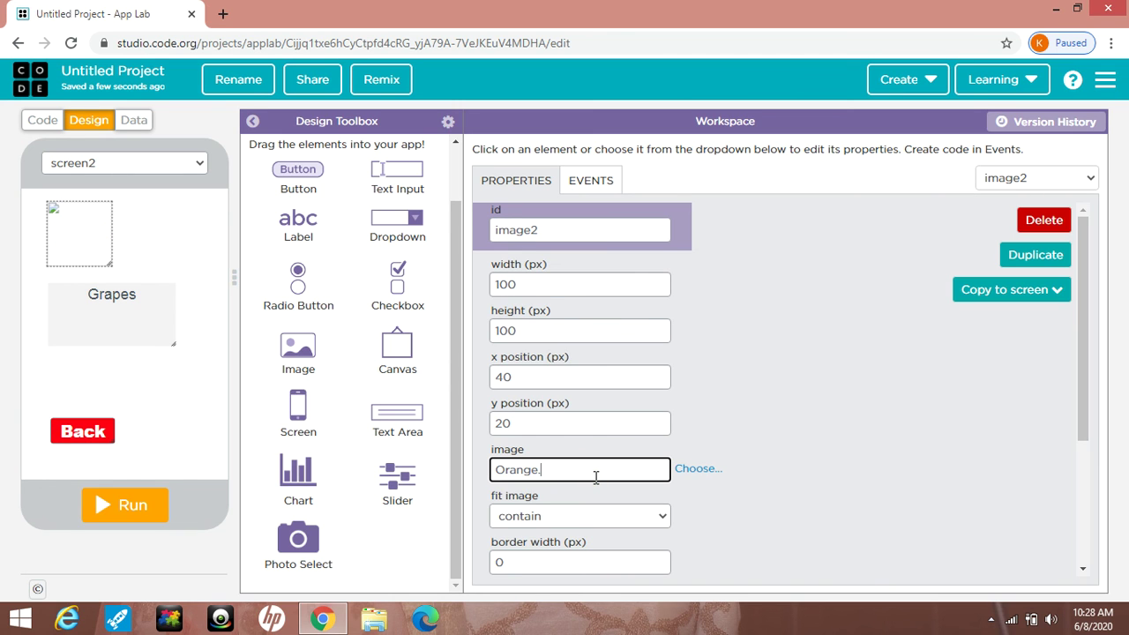
key("BackSpace")
key("BackSpace")
key("BackSpace")
left_click(698, 475)
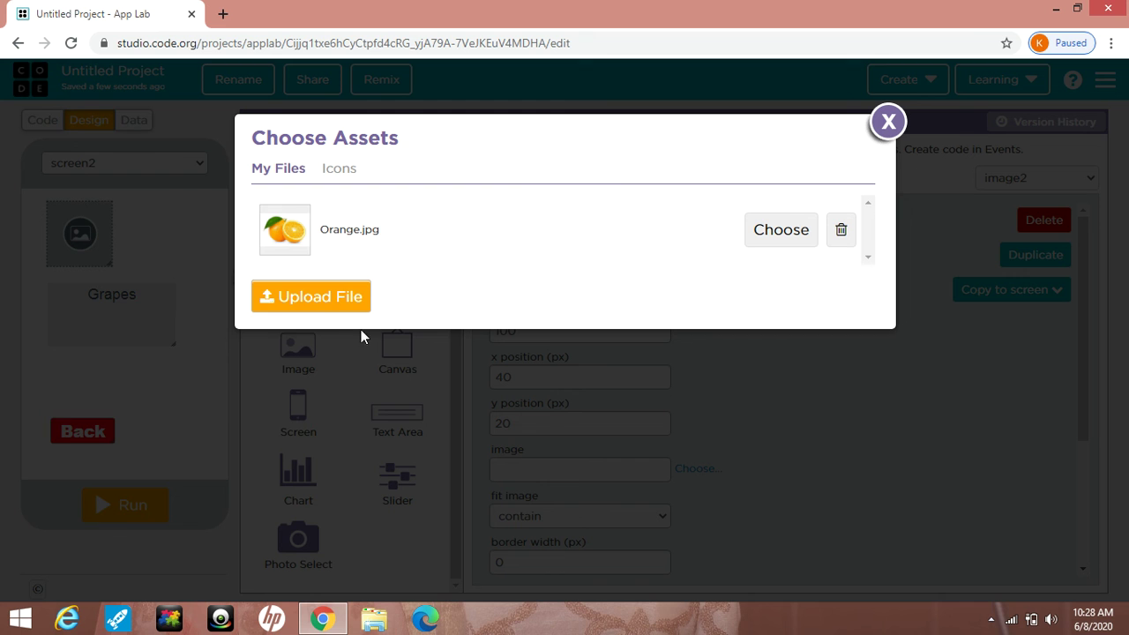
left_click(335, 301)
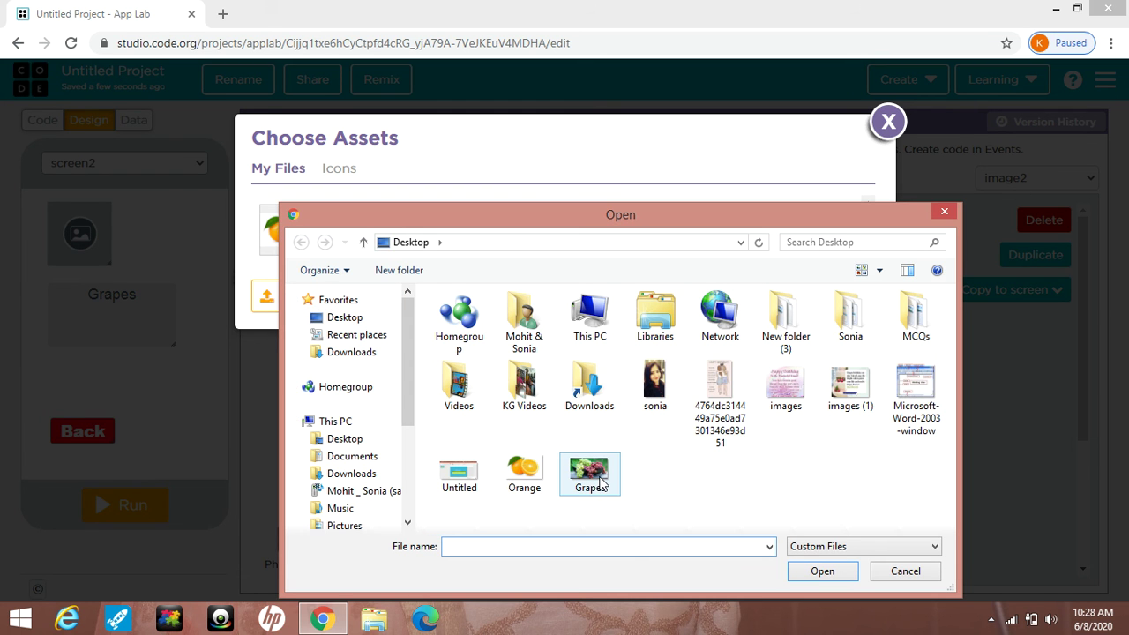
left_click(600, 481)
left_click(811, 574)
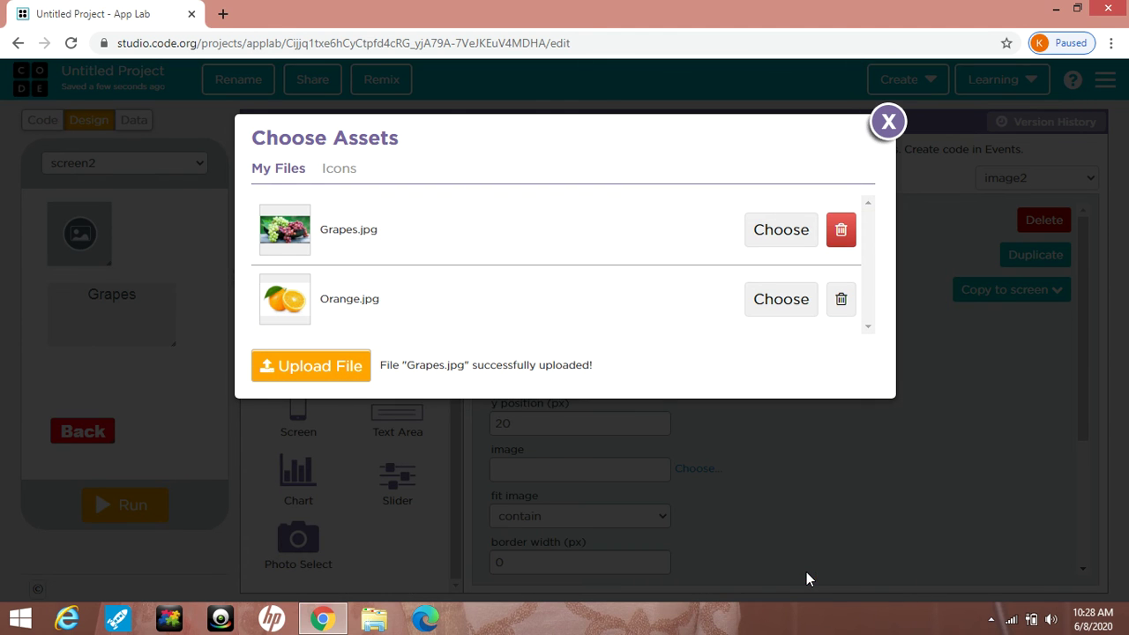
left_click(784, 241)
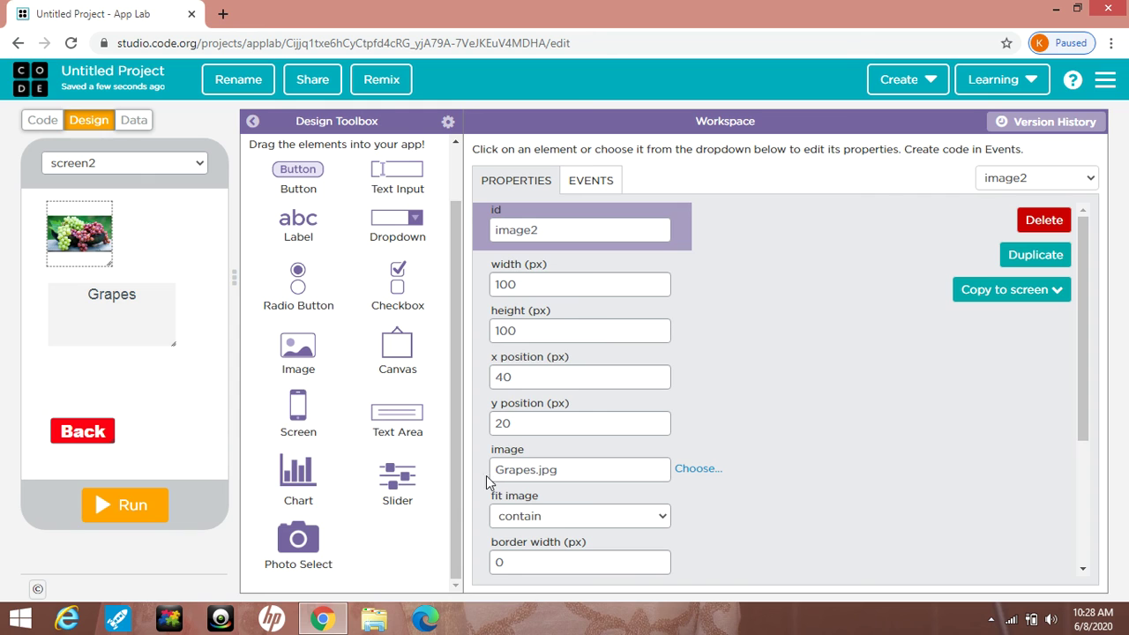
- Set the width of the grapes picture on screen2 to 200 px
left_click(496, 282)
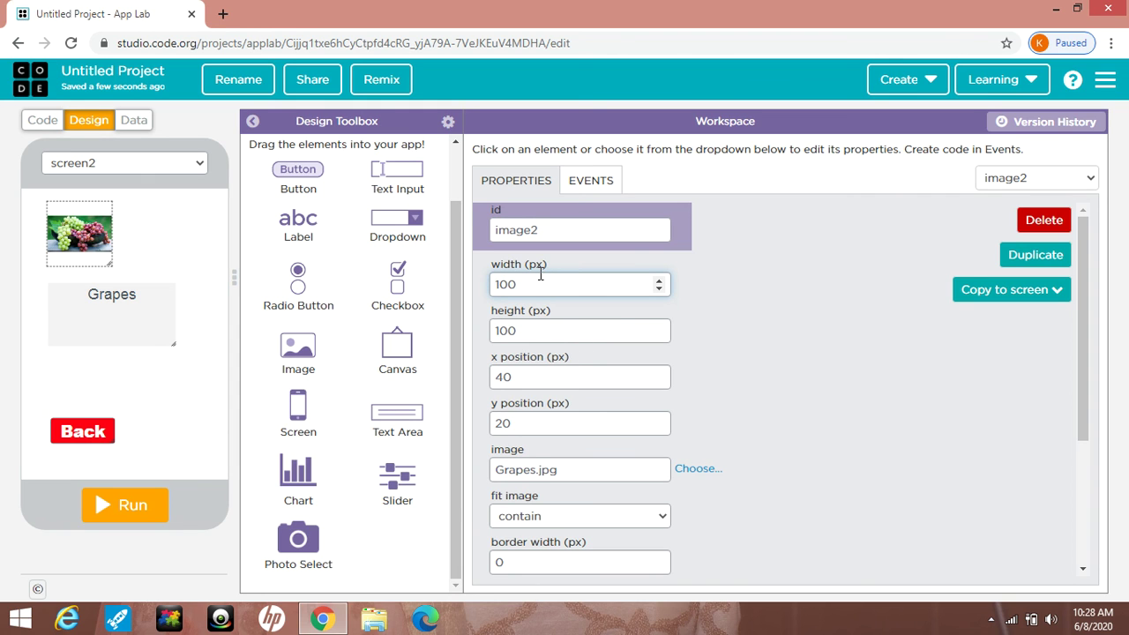
key("Delete")
key("Delete")
key("Delete")
type("200")
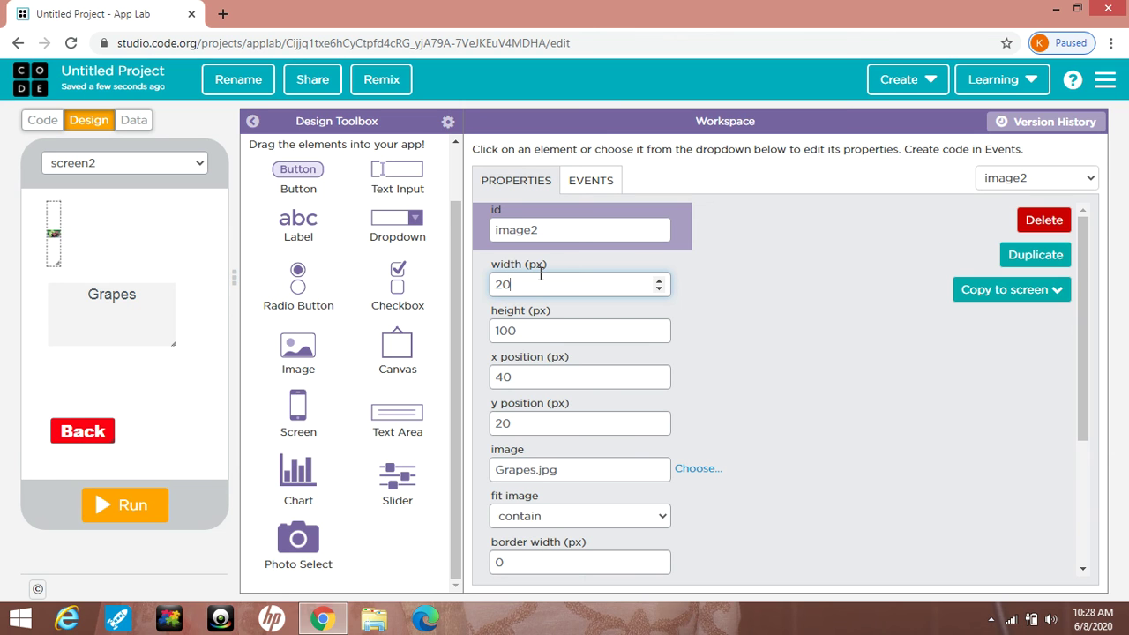
left_click(814, 385)
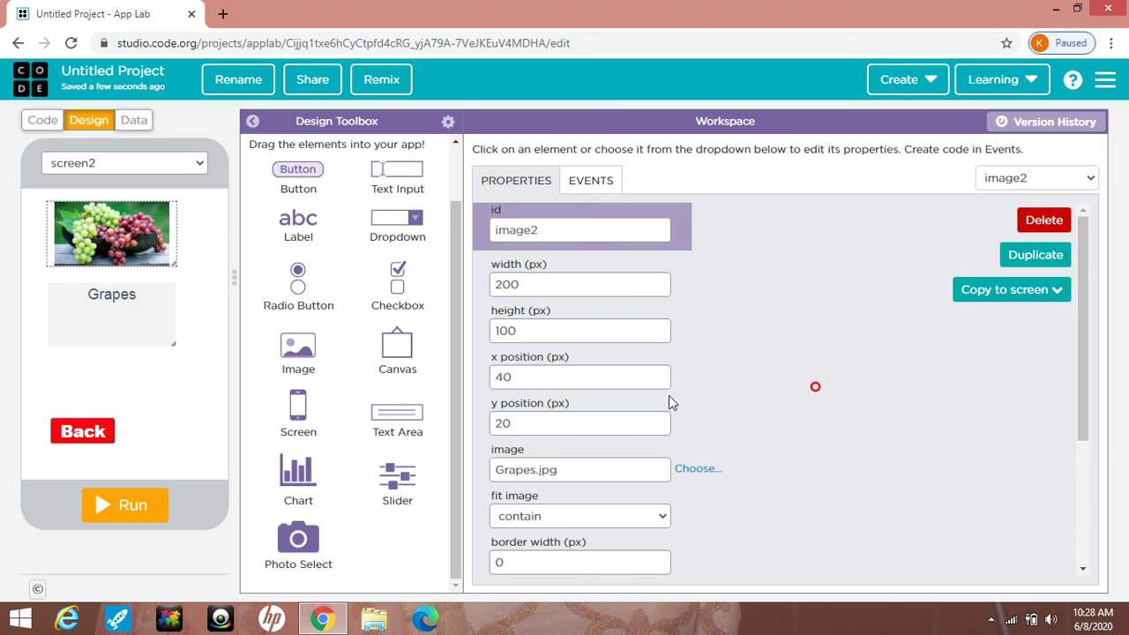
- Run the app and test switching between the Orange and Grapes screens with the Next and Back buttons
scroll(668, 385, "down", 1)
scroll(668, 386, "down", 1)
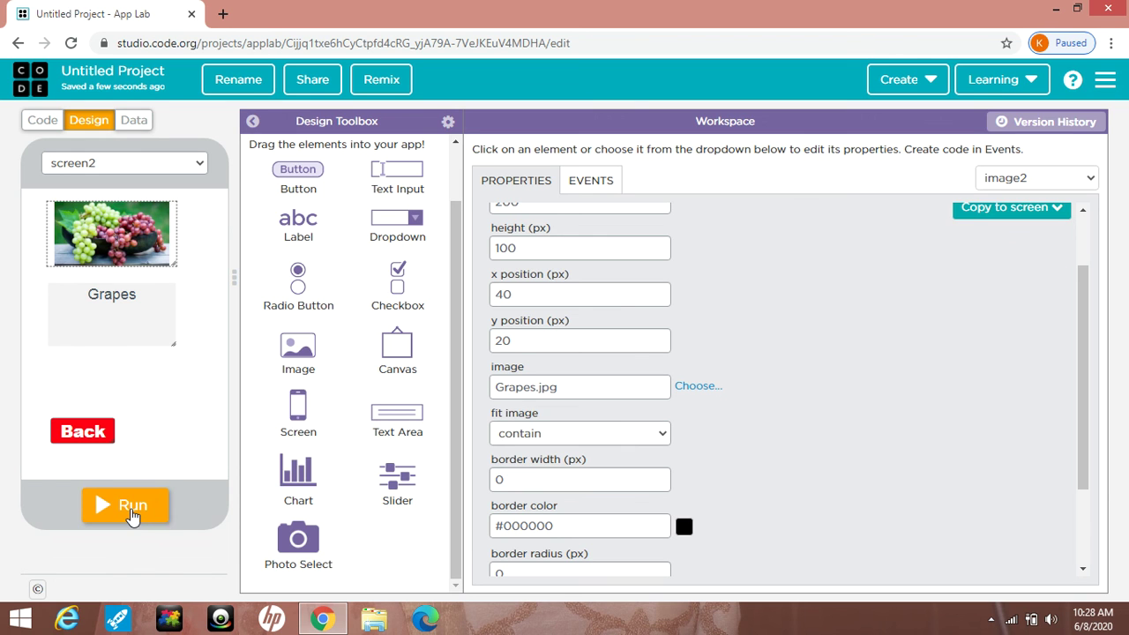
left_click(132, 512)
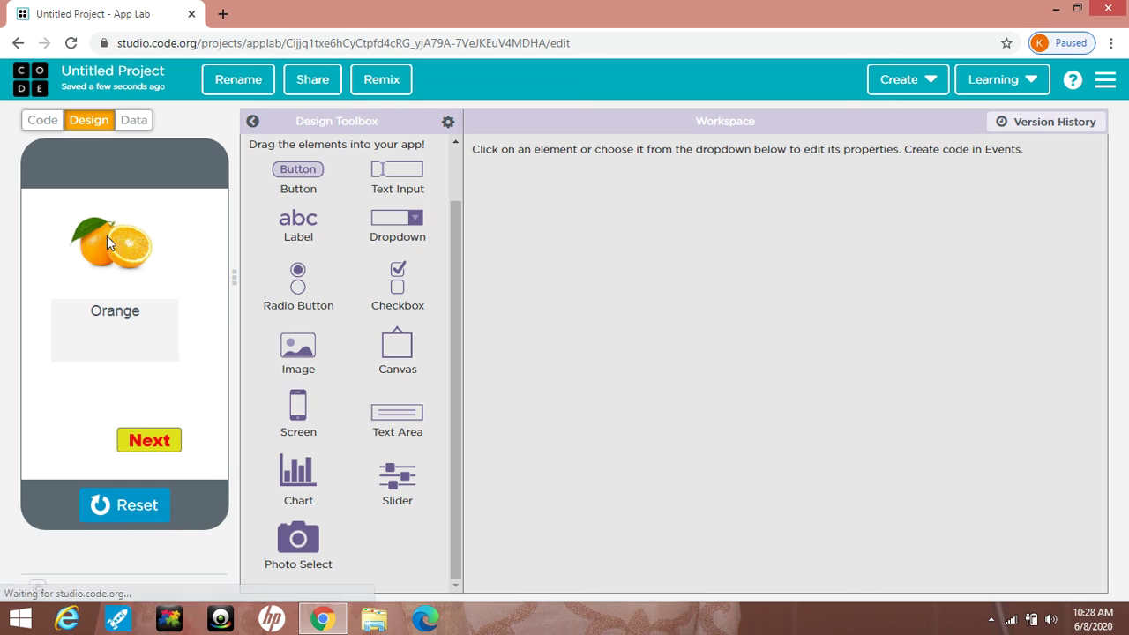
left_click(141, 442)
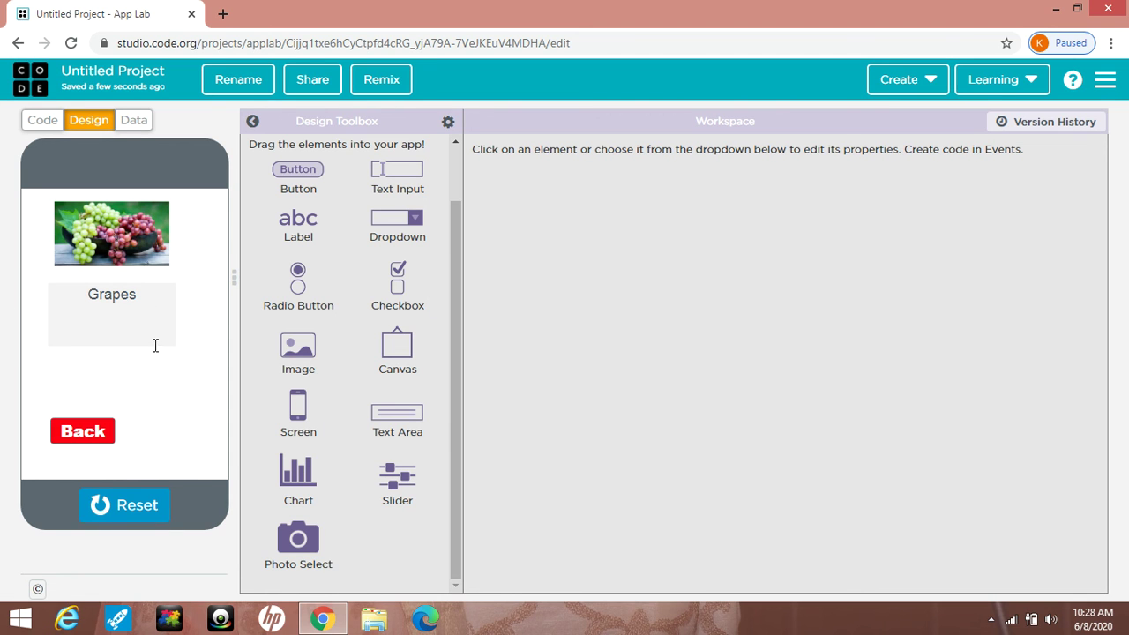
left_click(100, 438)
left_click(162, 444)
- Review the click event code of BtnBack2 and BtnNext1, test the Back button alongside it, and run the app again
left_click(47, 122)
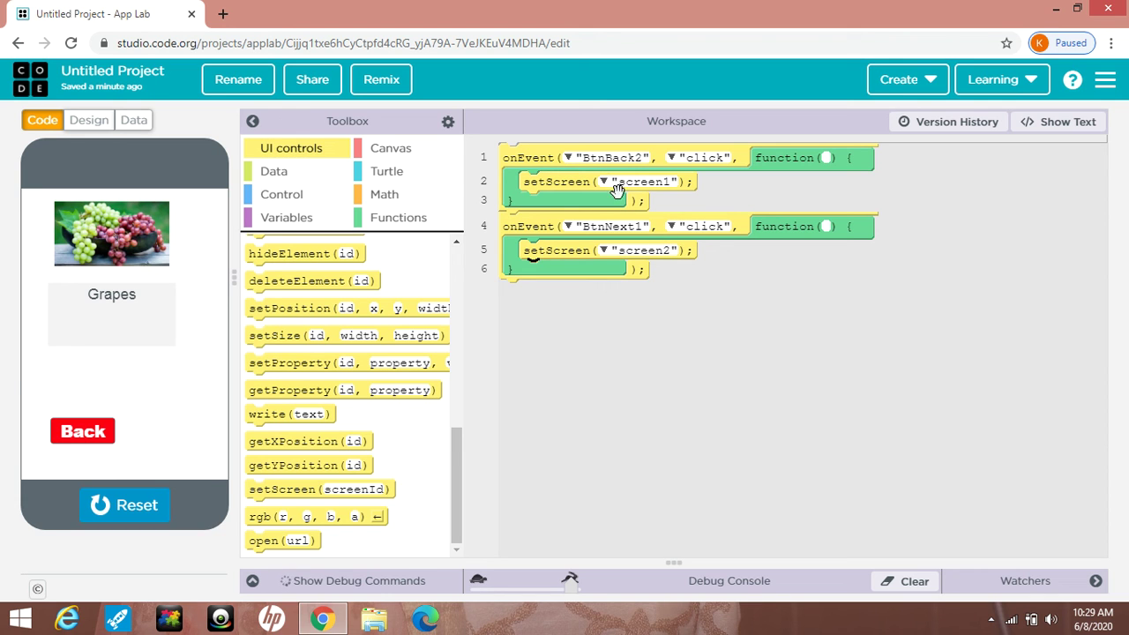
left_click(94, 431)
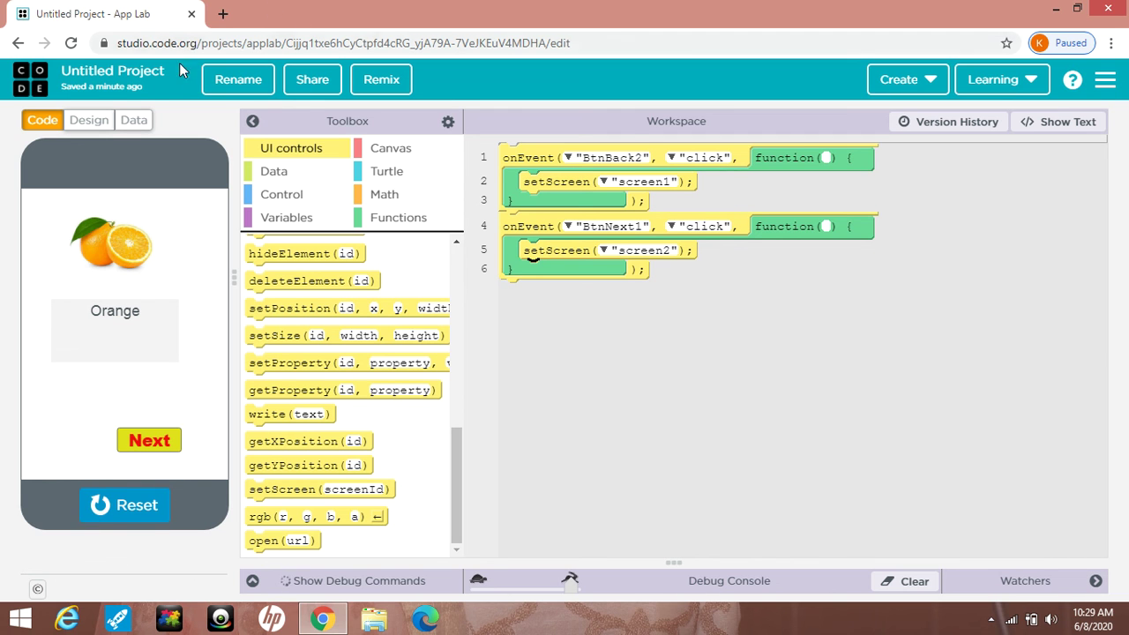
left_click(102, 122)
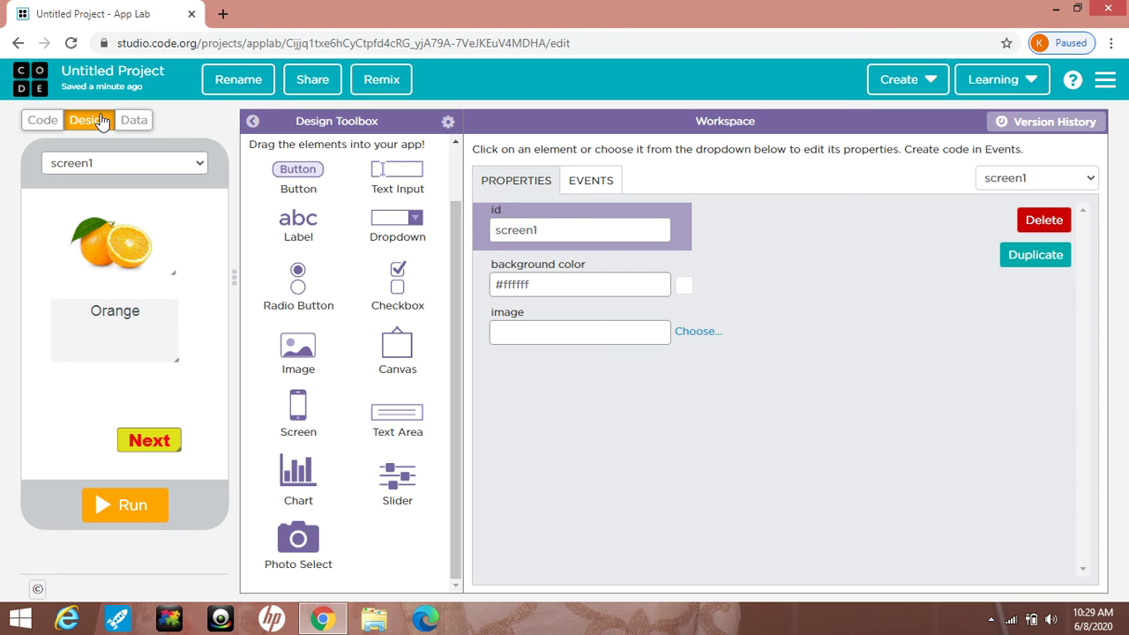
left_click(55, 120)
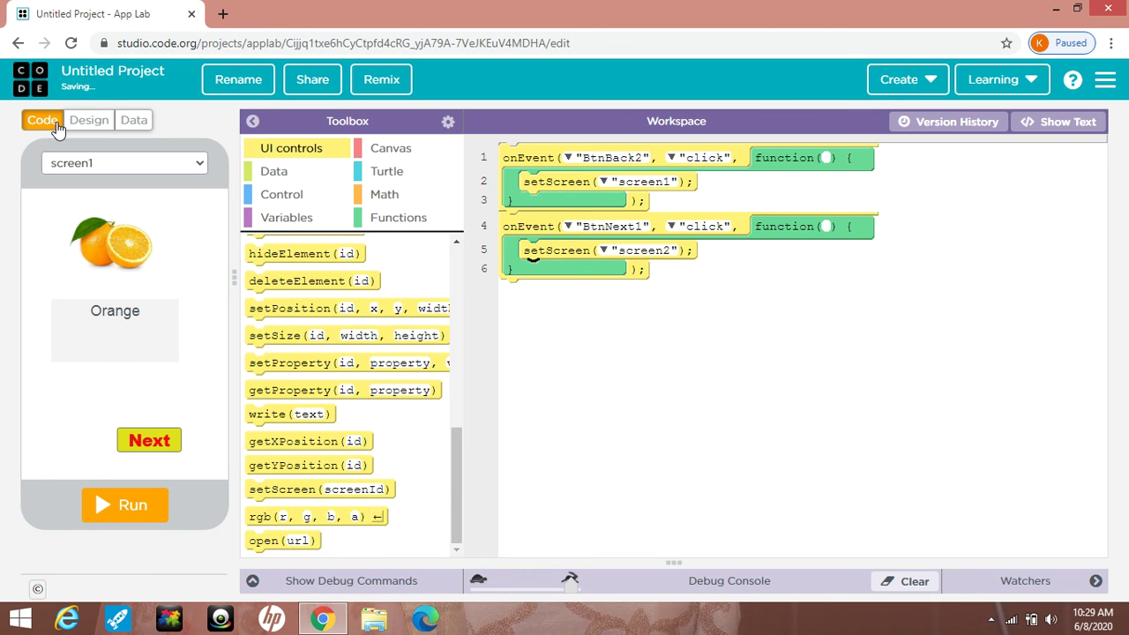
left_click(135, 510)
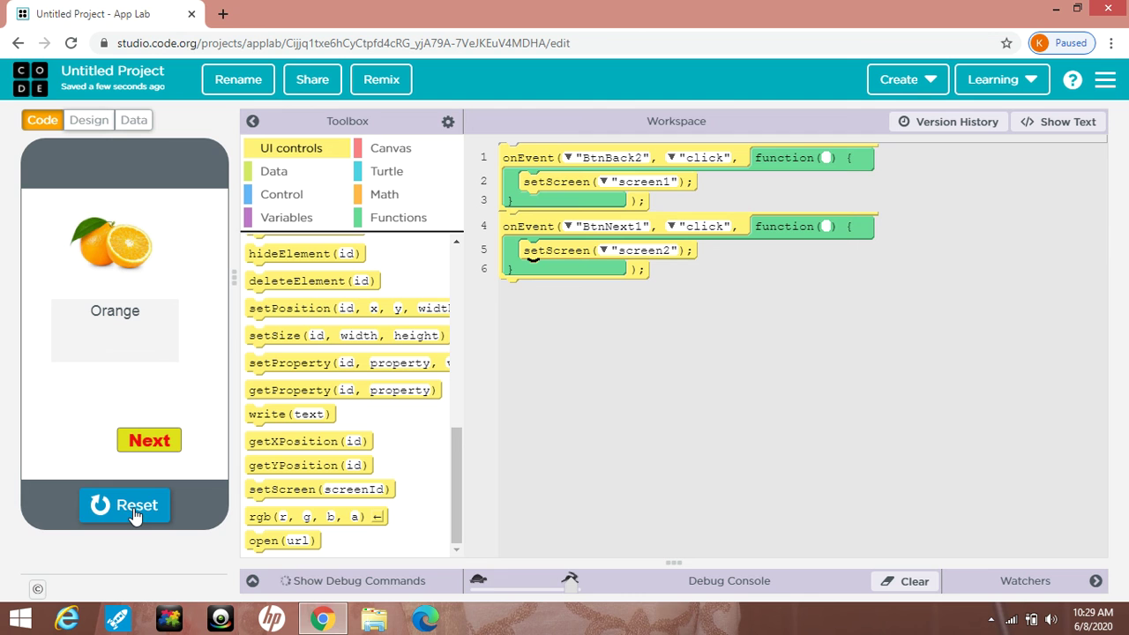
- Return to the design of screen1 and inspect the properties of the orange picture, the Orange text area and the Next button
left_click(89, 121)
left_click(119, 245)
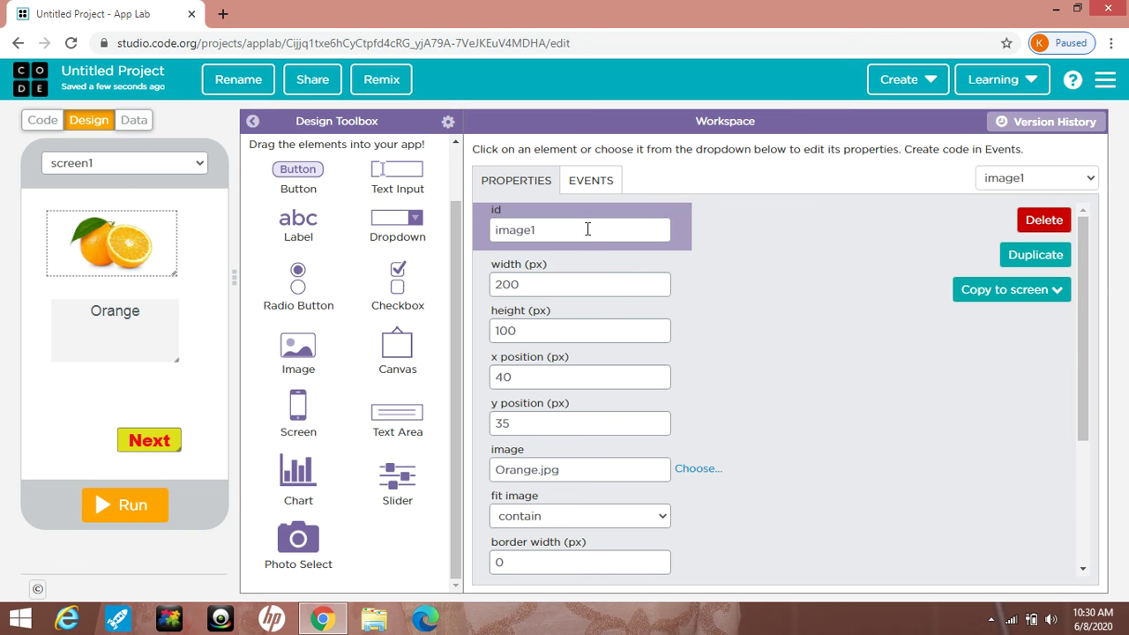
left_click(162, 350)
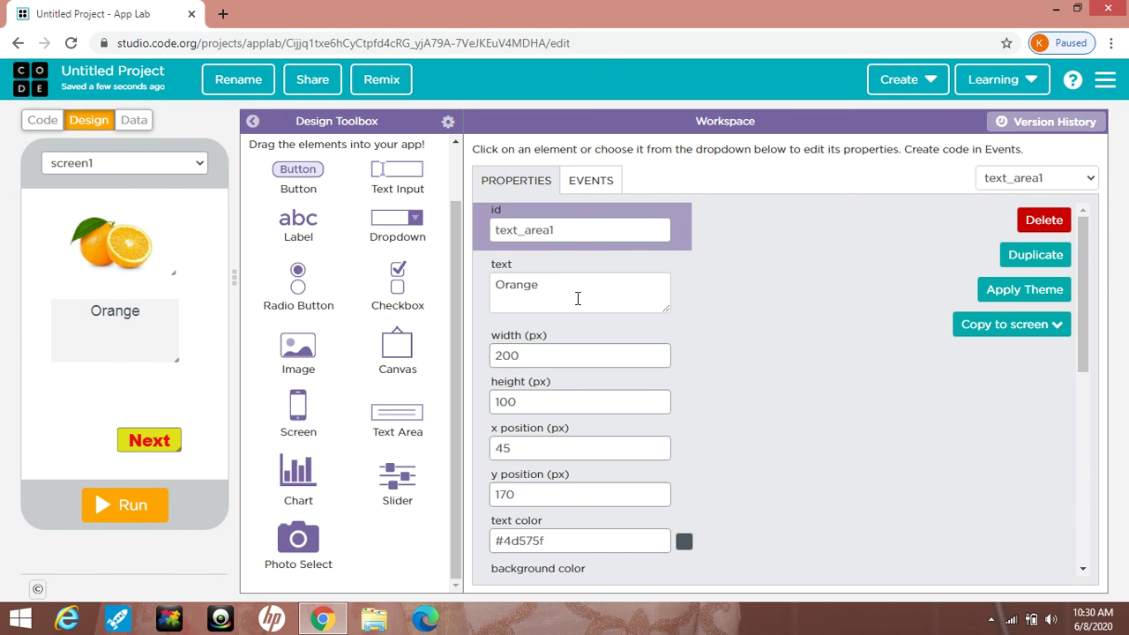
left_click(161, 450)
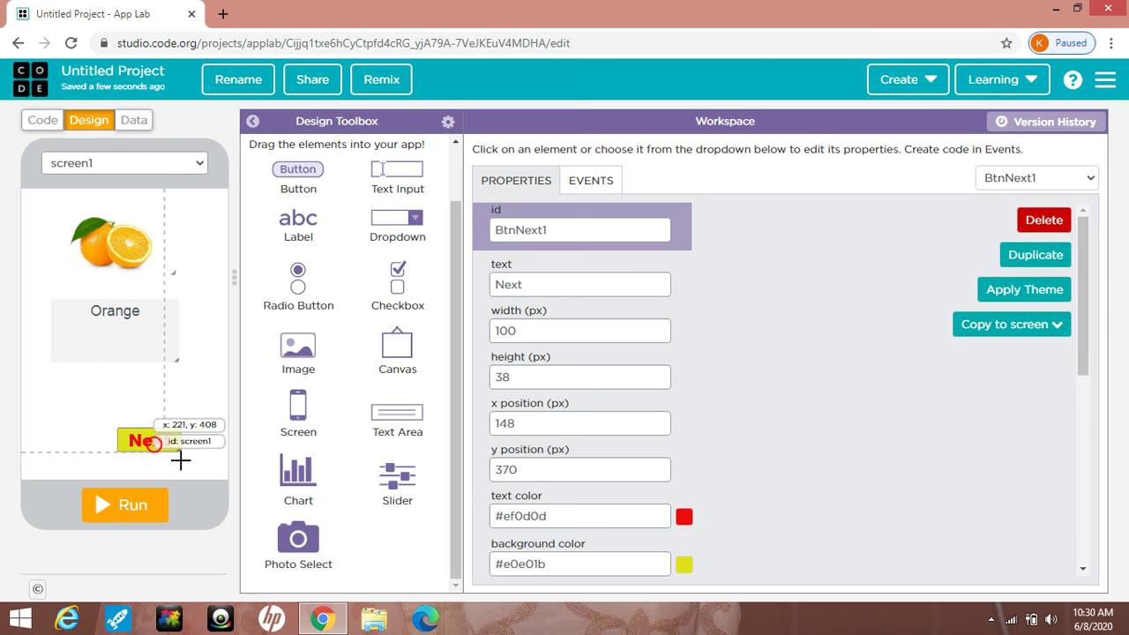